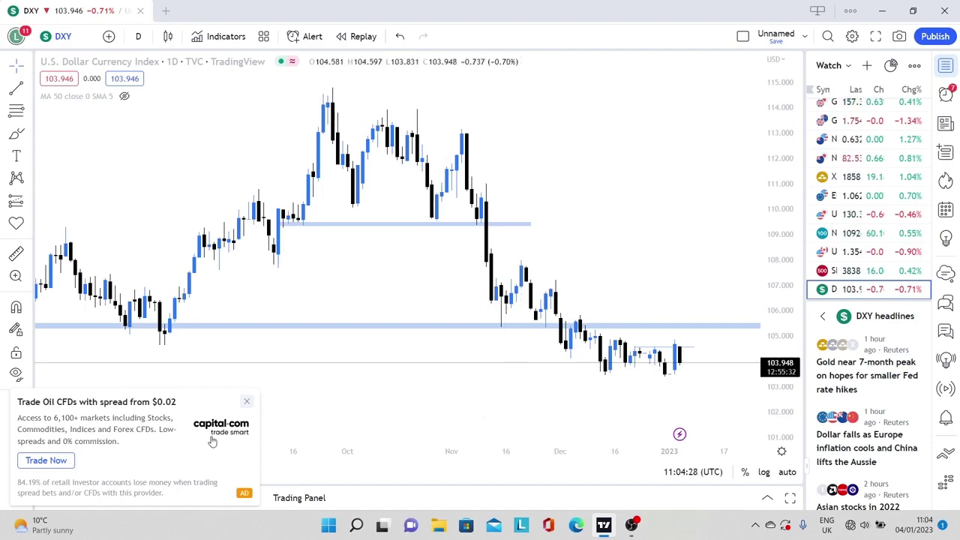
Dismiss the oil CFD advert and open the GBPUSD daily chart from the watchlist, inspecting the short position by the upper zone.
left_click(247, 405)
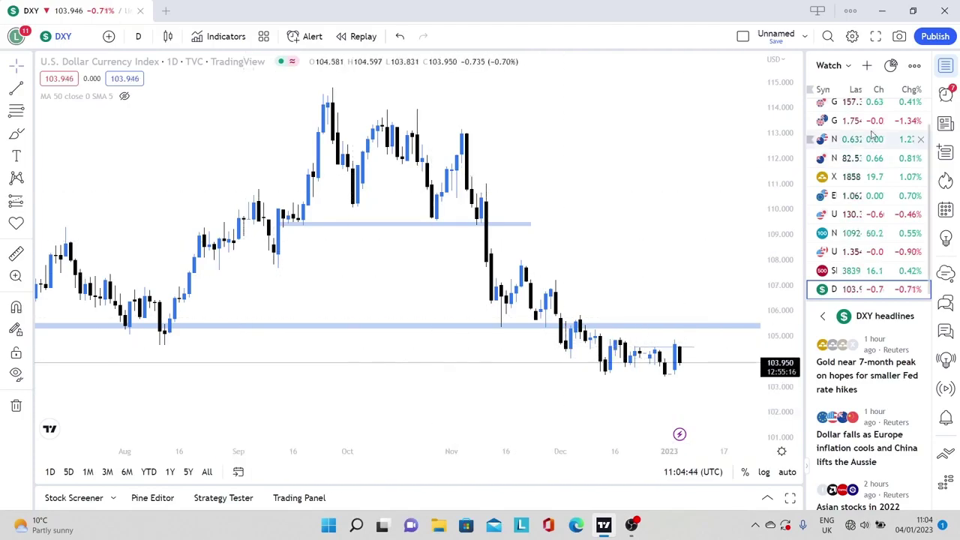
scroll(872, 133, "up", 2)
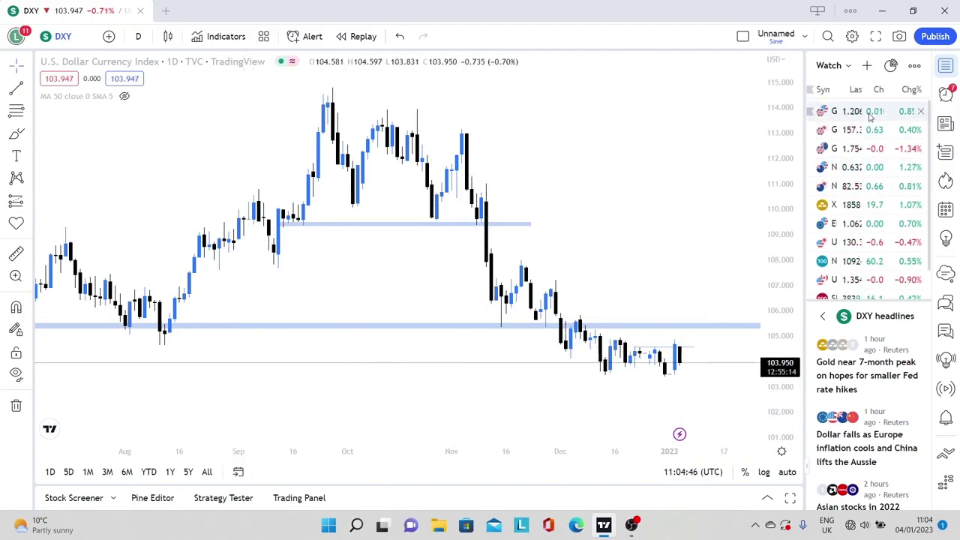
left_click(870, 112)
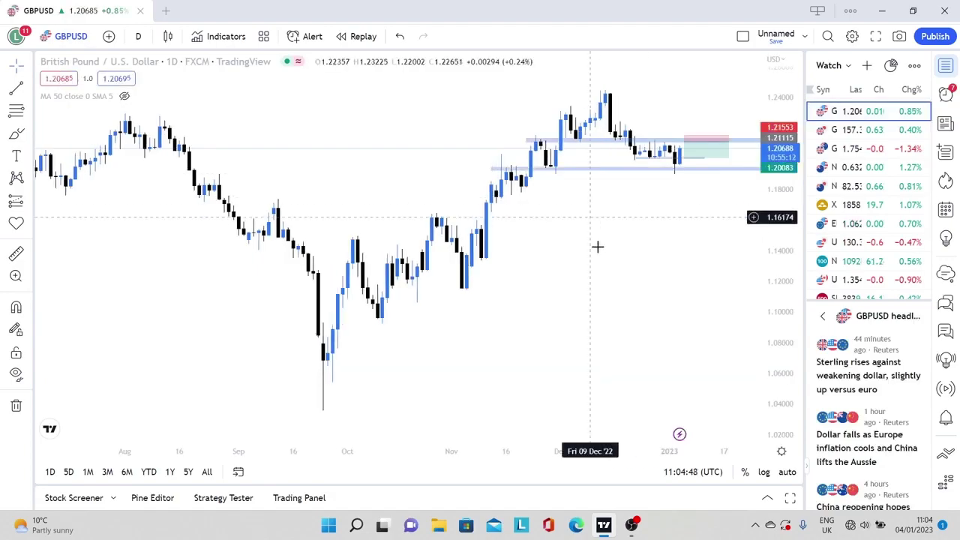
left_click_drag(622, 274, 611, 330)
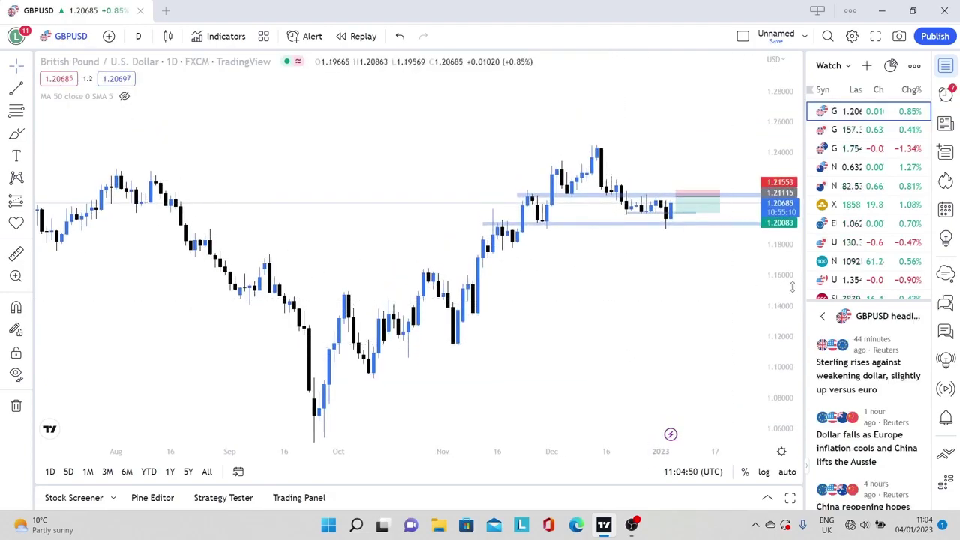
left_click_drag(792, 286, 793, 263)
left_click_drag(673, 296, 604, 318)
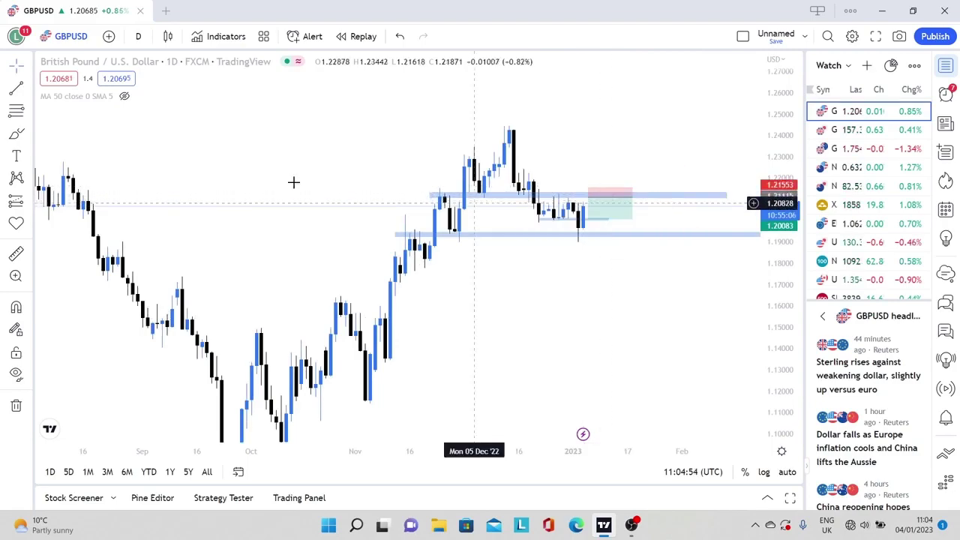
left_click_drag(320, 249, 359, 242)
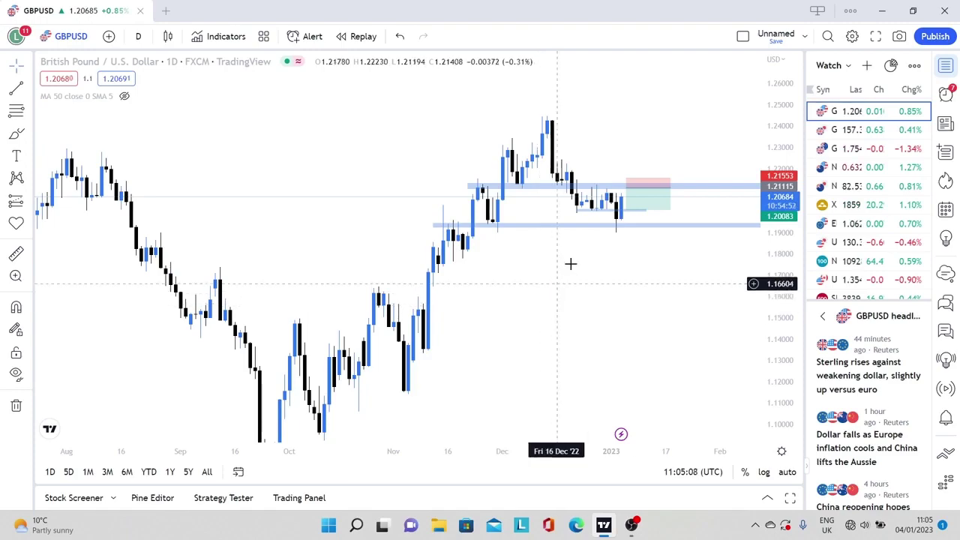
left_click(630, 183)
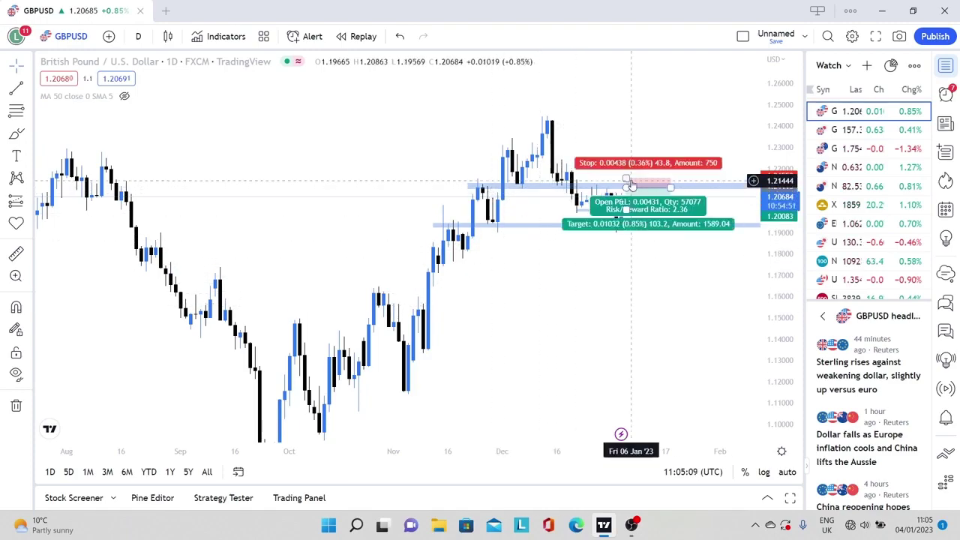
Switch the GBPUSD chart to the 1-week timeframe to view the wider trend, and ignore the Lenovo Vantage notification.
left_click(138, 36)
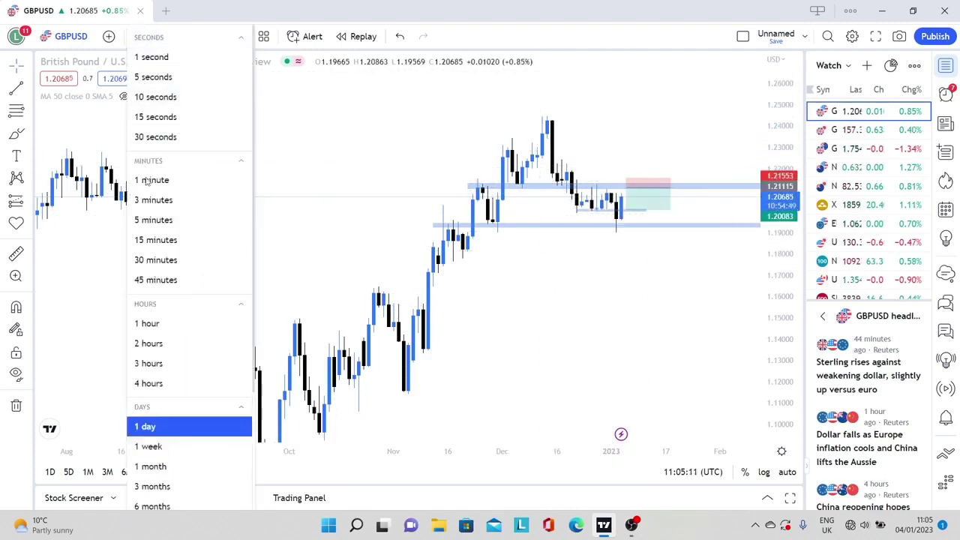
left_click(178, 448)
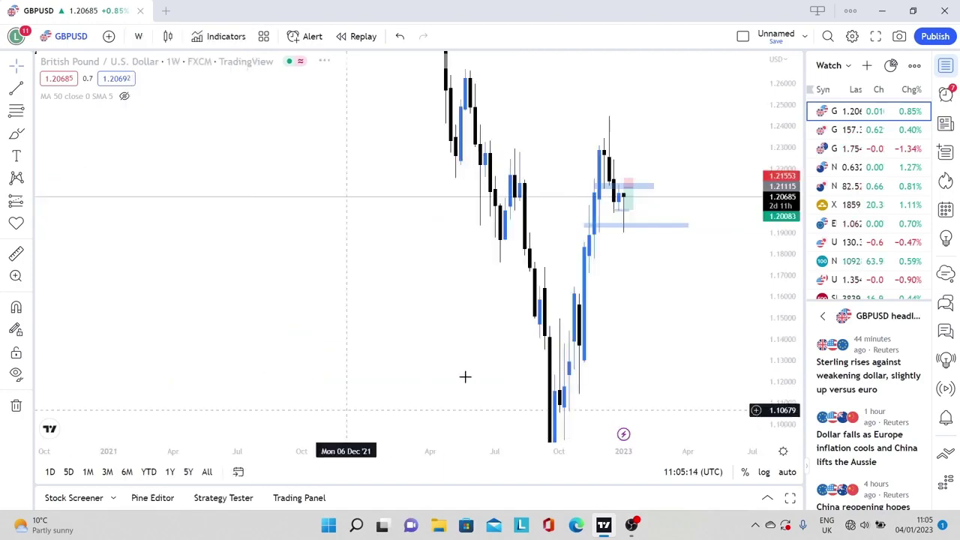
left_click_drag(780, 191, 746, 360)
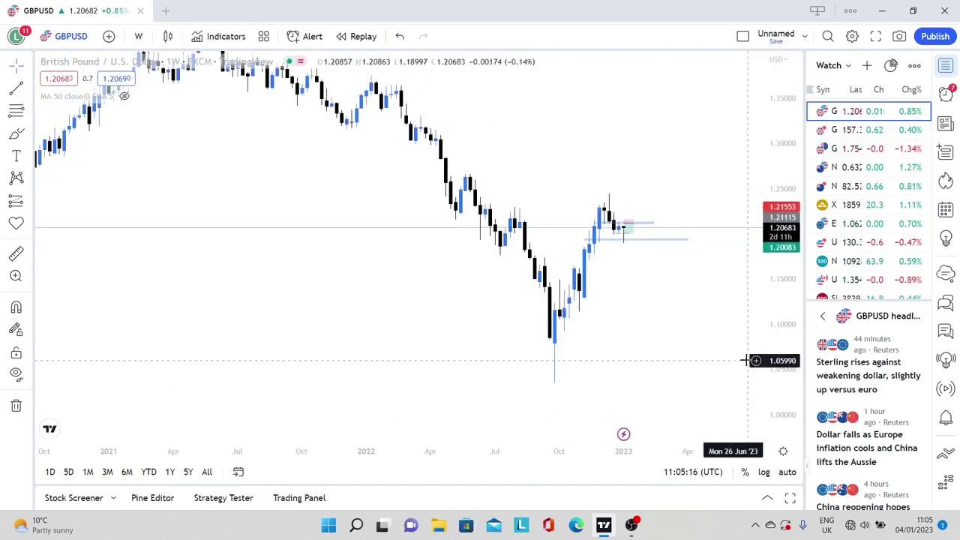
left_click_drag(693, 304, 608, 334)
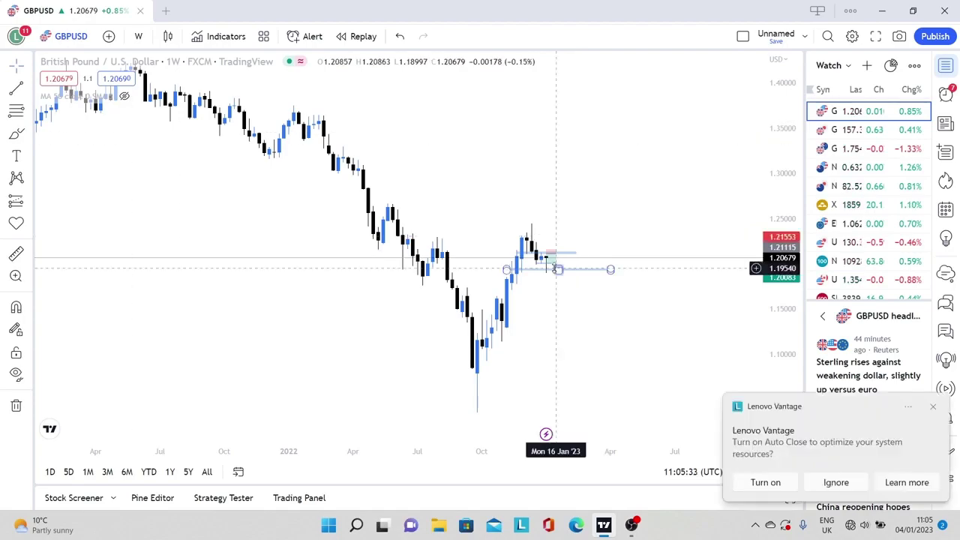
left_click(837, 485)
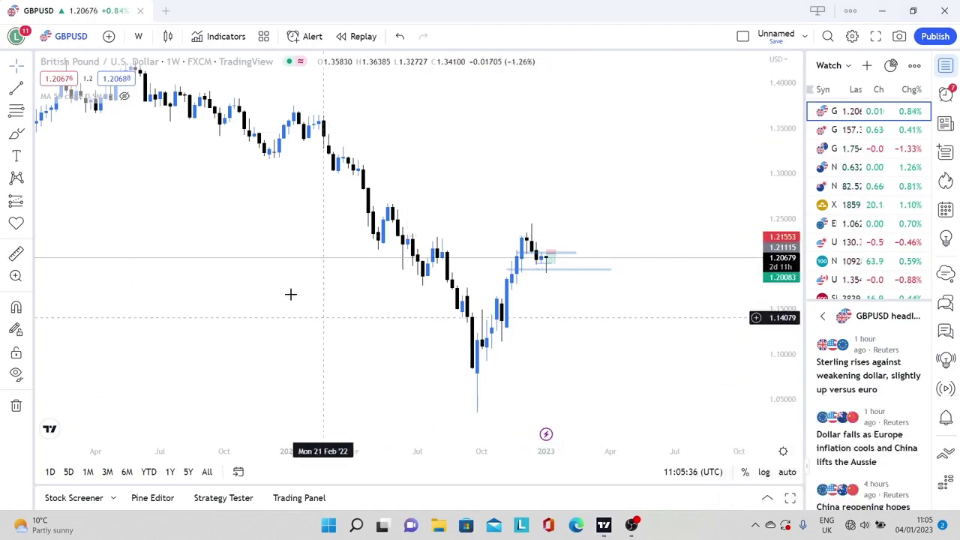
Draw a Fib Retracement over the 2022 decline from about 1.37514 down to about 1.03501, and delete it again.
left_click(32, 112)
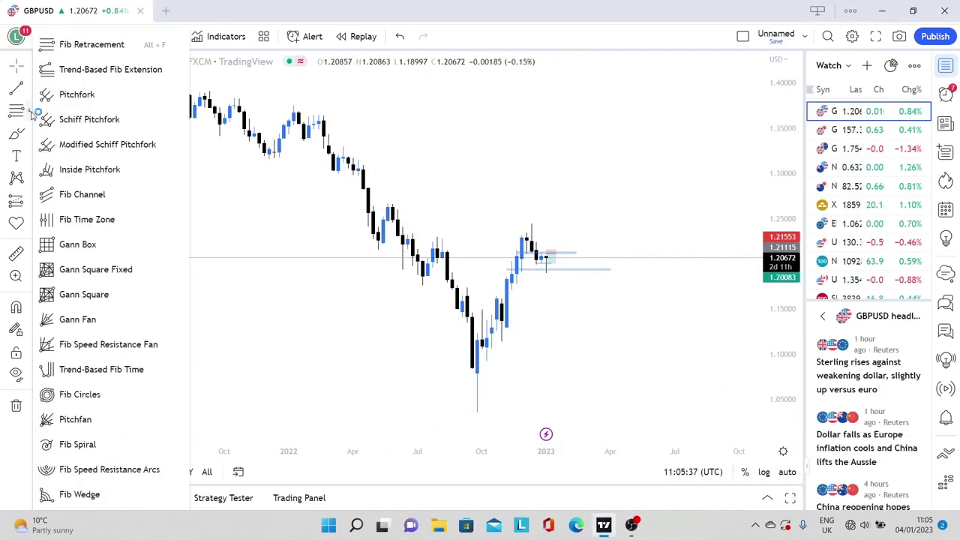
left_click(88, 45)
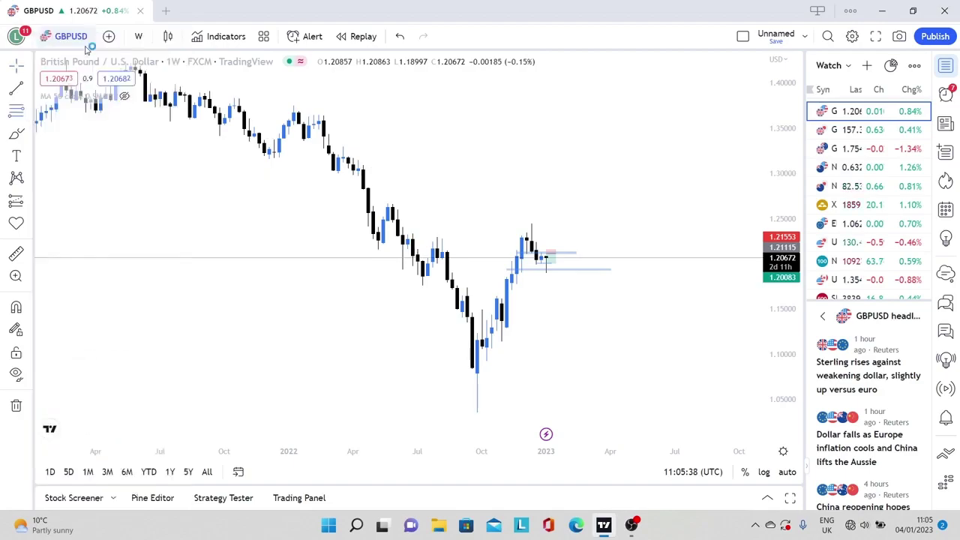
left_click(274, 105)
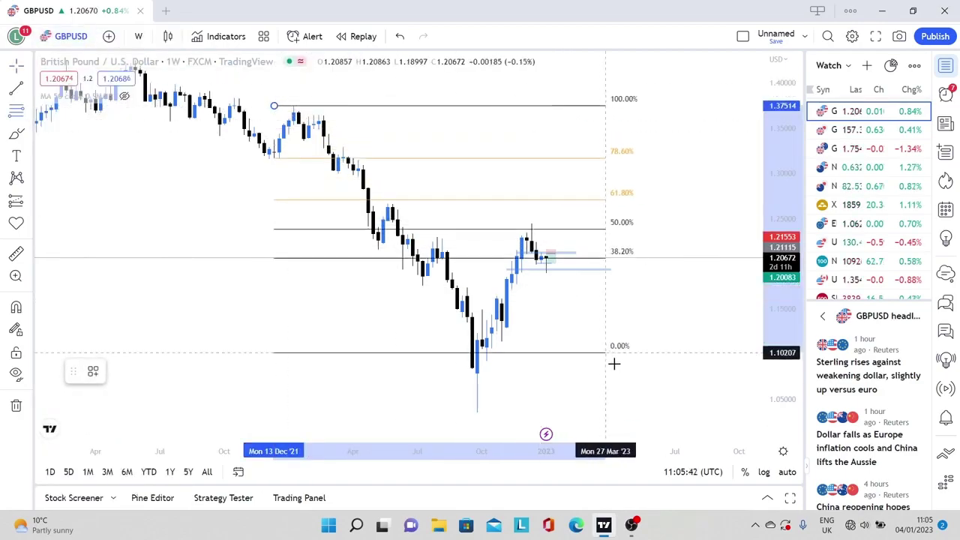
left_click(632, 412)
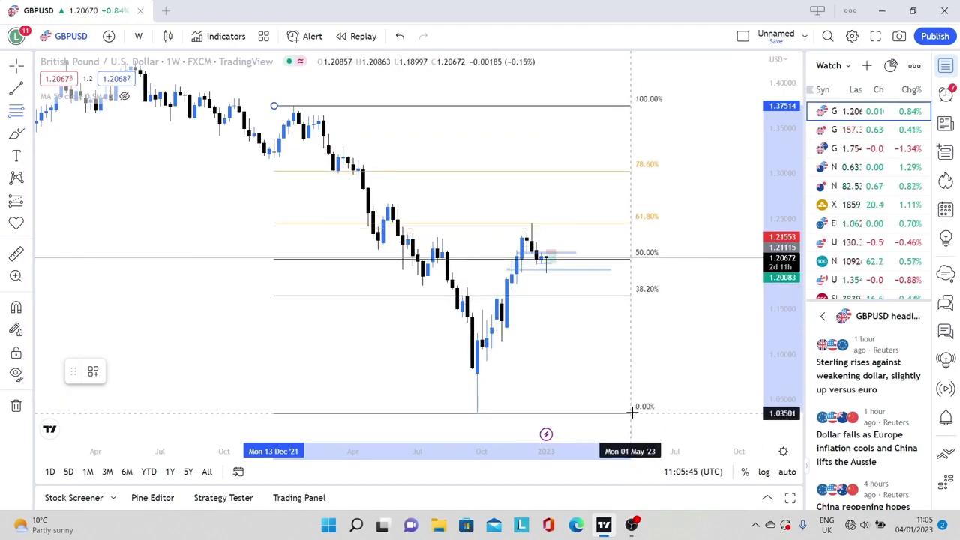
left_click(660, 372)
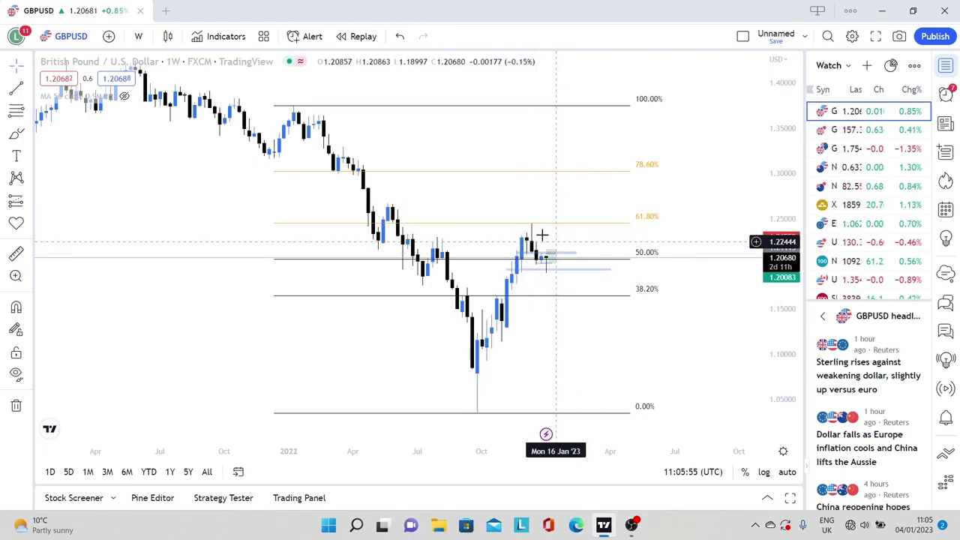
left_click(389, 108)
key("Delete")
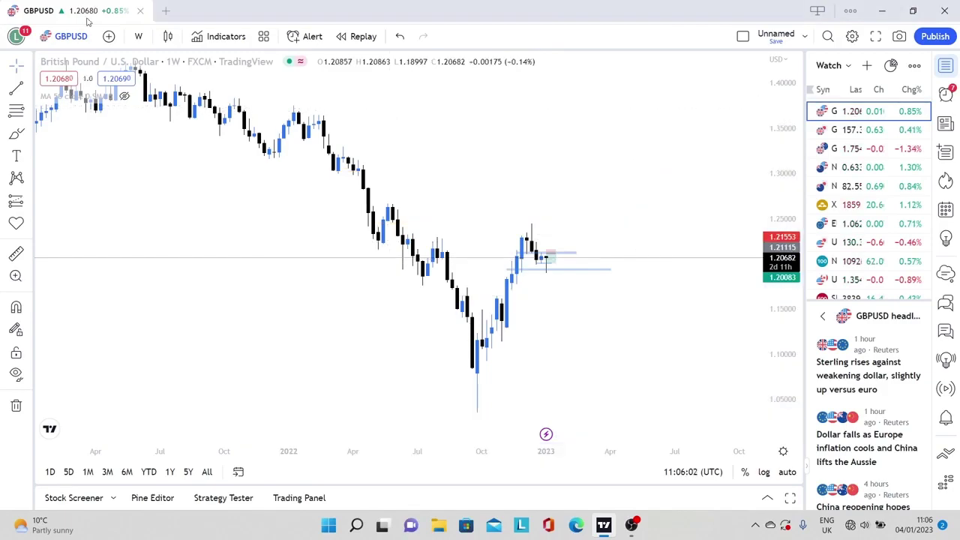
Switch the chart to the 4-hour timeframe to view recent price action between the zones, and close the McAfee pop-up.
left_click(138, 36)
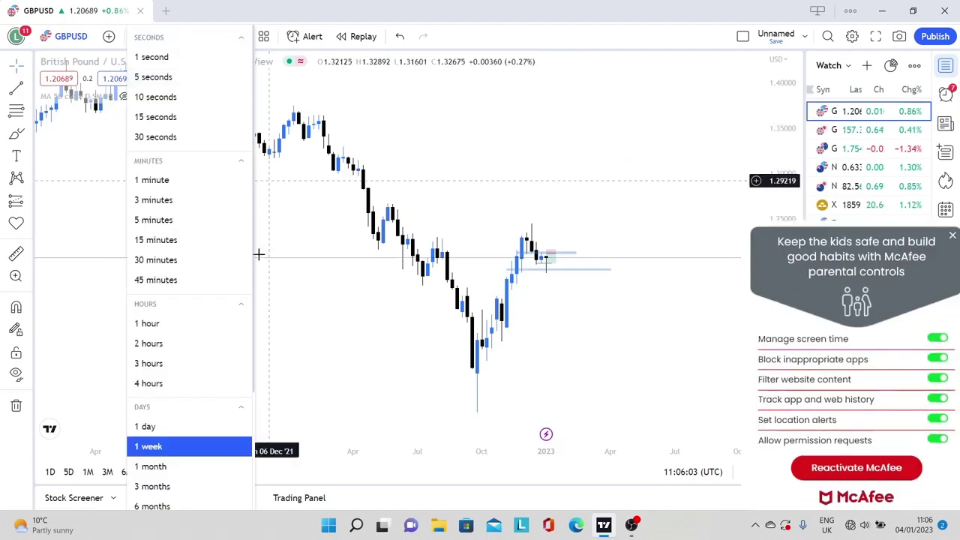
left_click(157, 389)
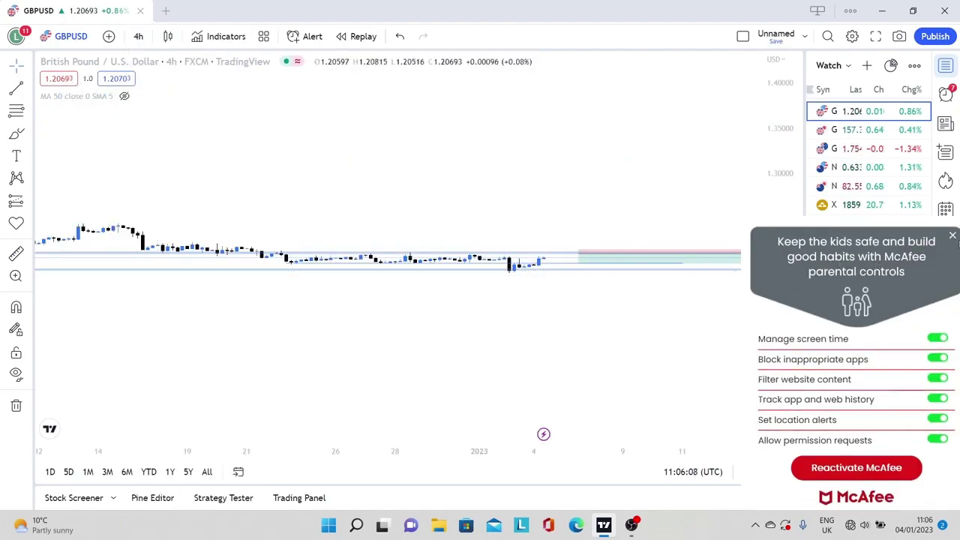
left_click(953, 236)
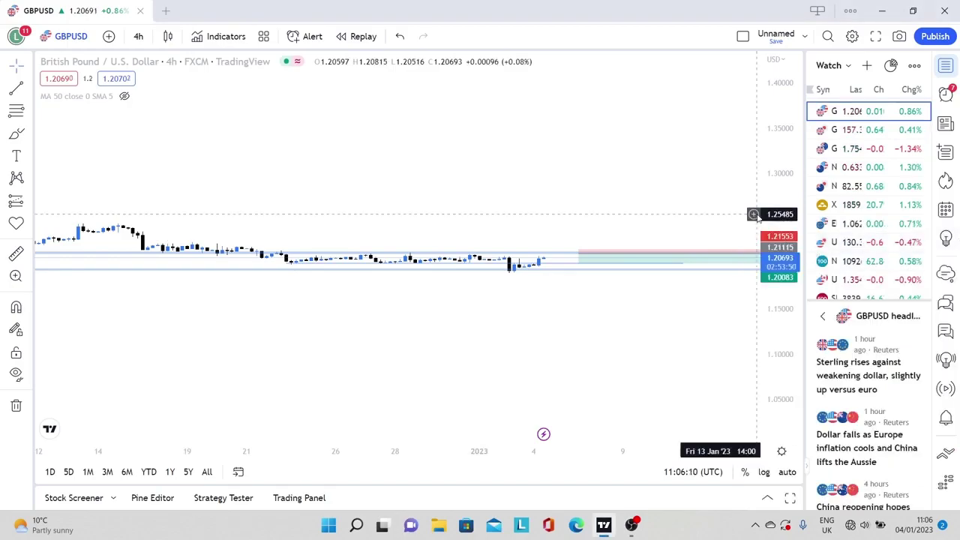
left_click_drag(756, 215, 790, 194)
left_click_drag(662, 418, 601, 401)
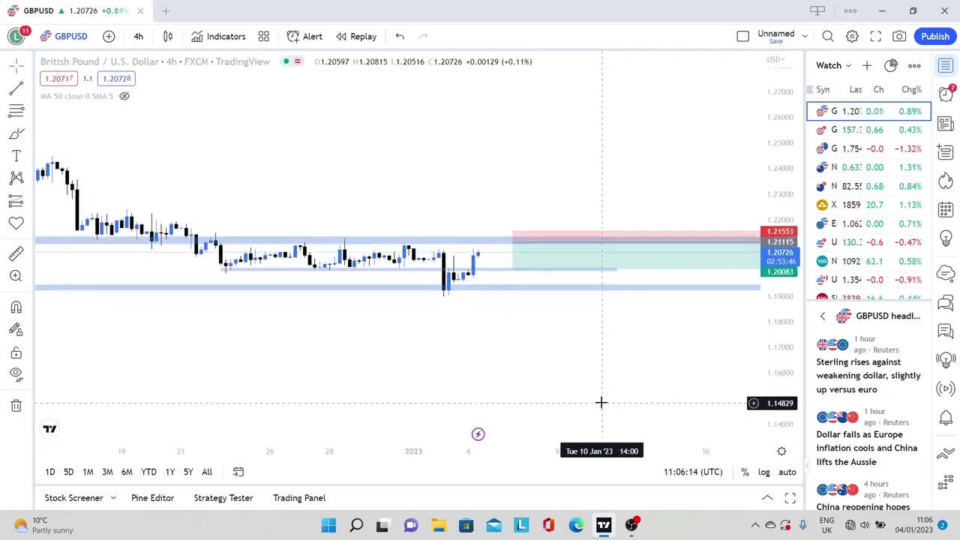
left_click_drag(770, 302, 778, 217)
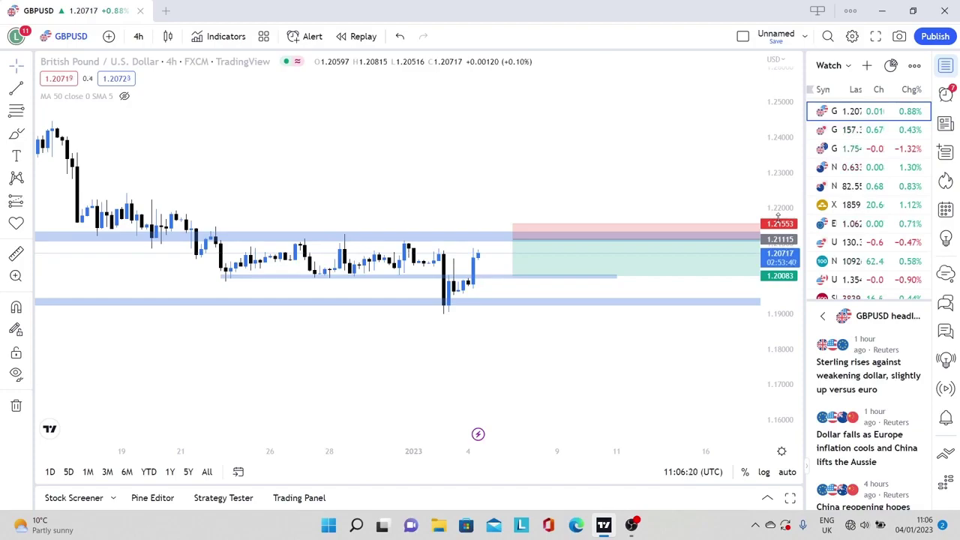
left_click_drag(475, 137, 596, 180)
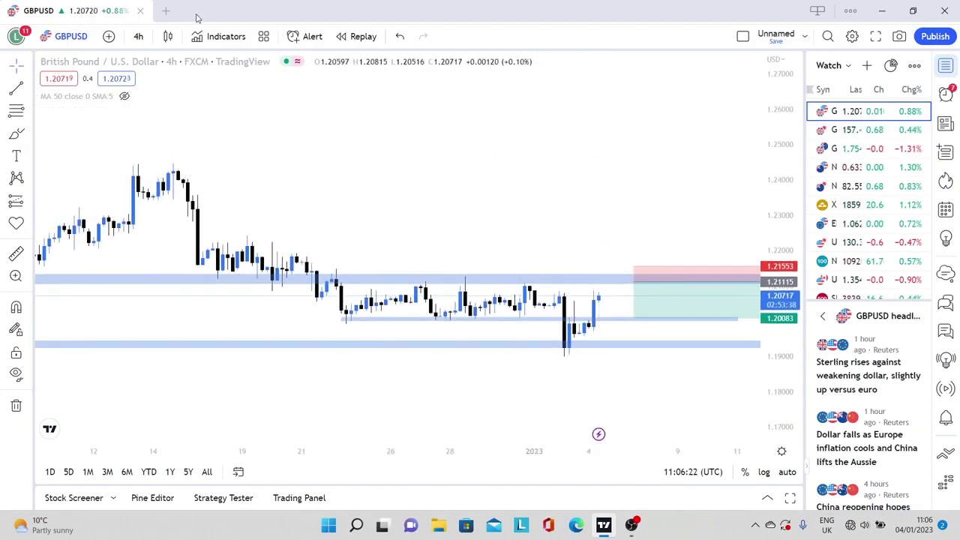
Return the chart to the 1-day timeframe and inspect the upper and lower zones and the short position between them.
left_click(133, 39)
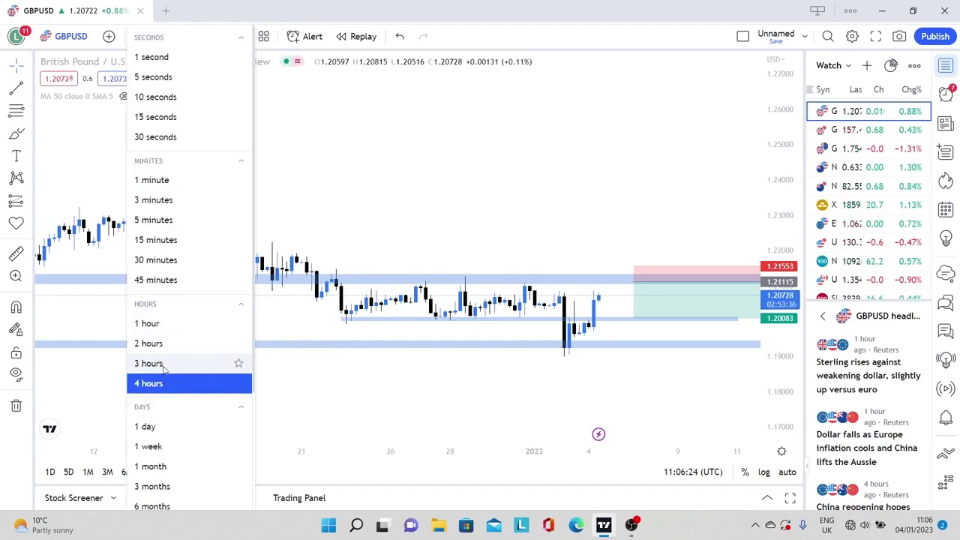
left_click(169, 427)
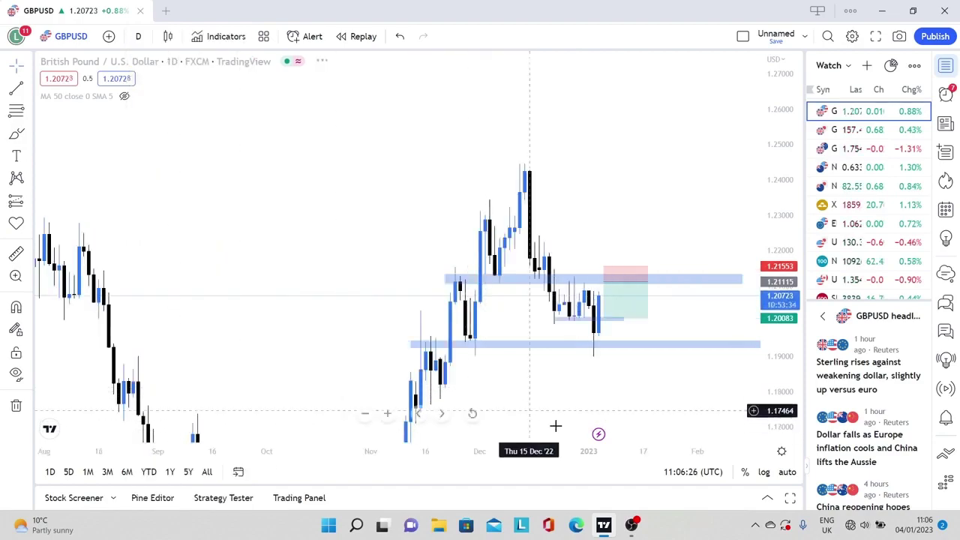
left_click_drag(782, 146, 788, 240)
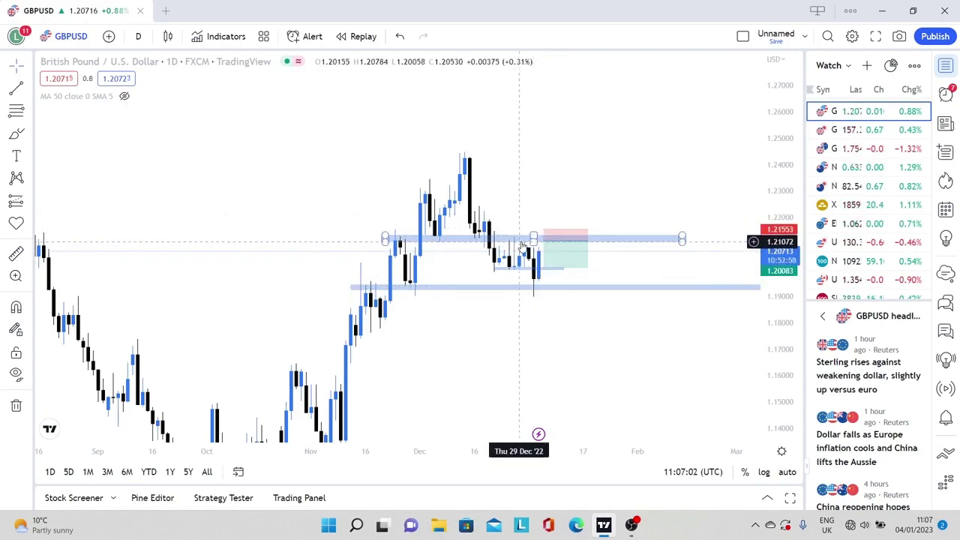
left_click(497, 255)
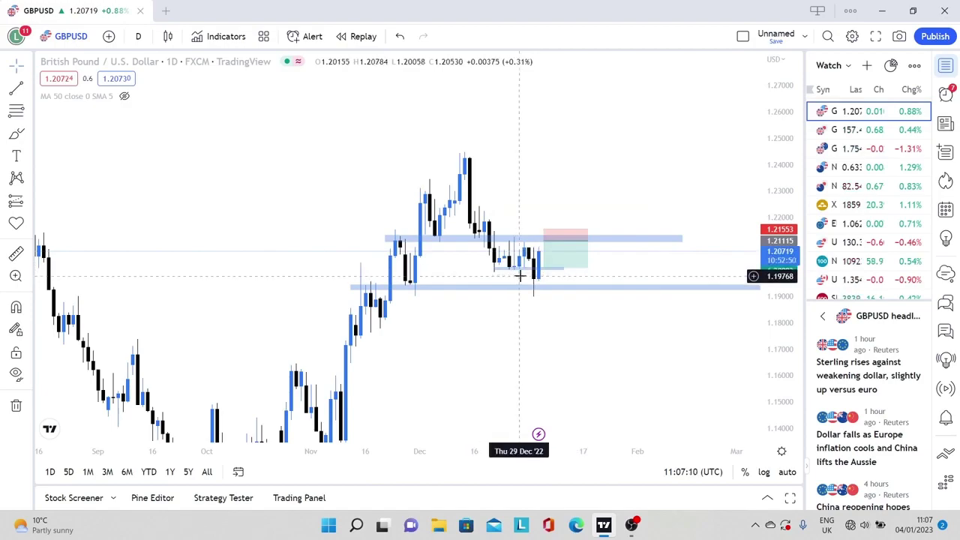
left_click(537, 288)
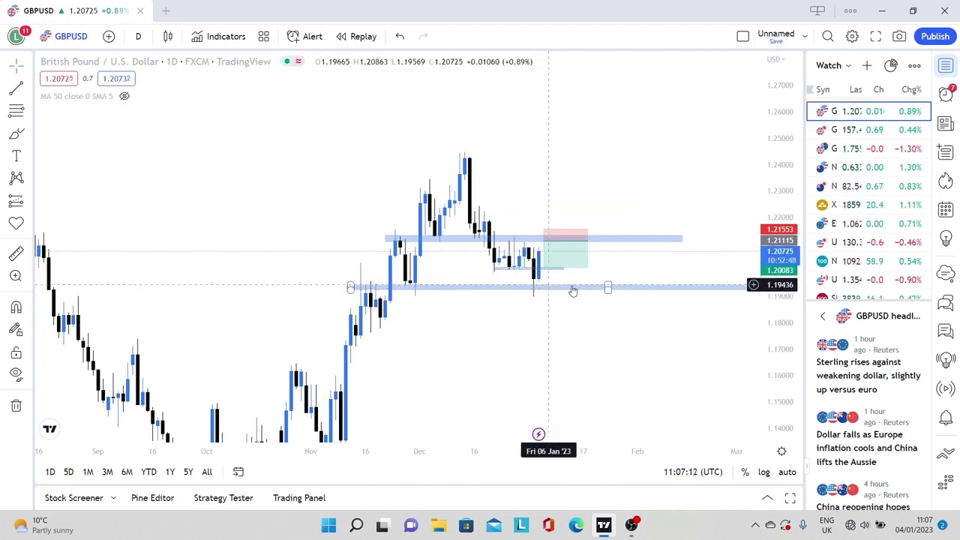
left_click(568, 261)
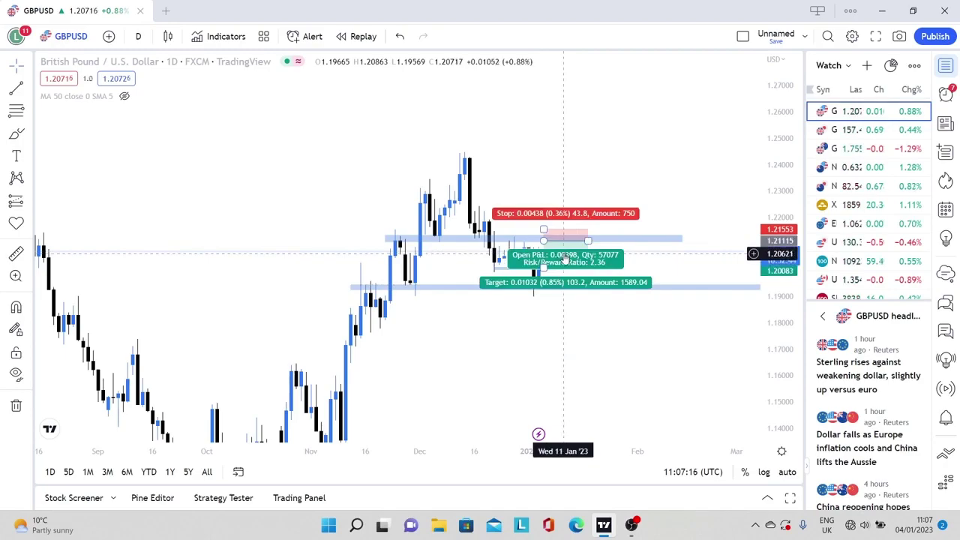
left_click(562, 303)
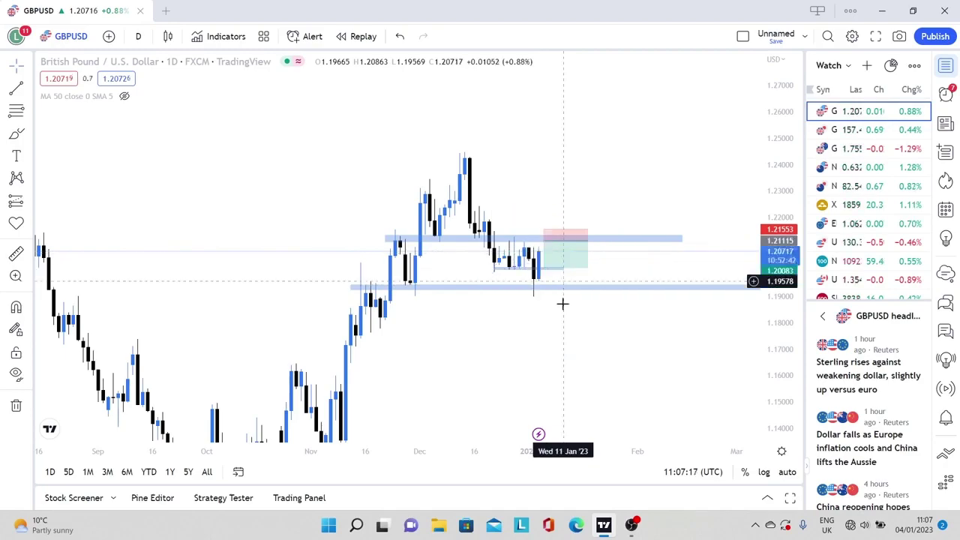
Try extending the short position's target down to the lower zone at 1.19317, and undo the change.
left_click(540, 267)
left_click_drag(543, 267, 551, 291)
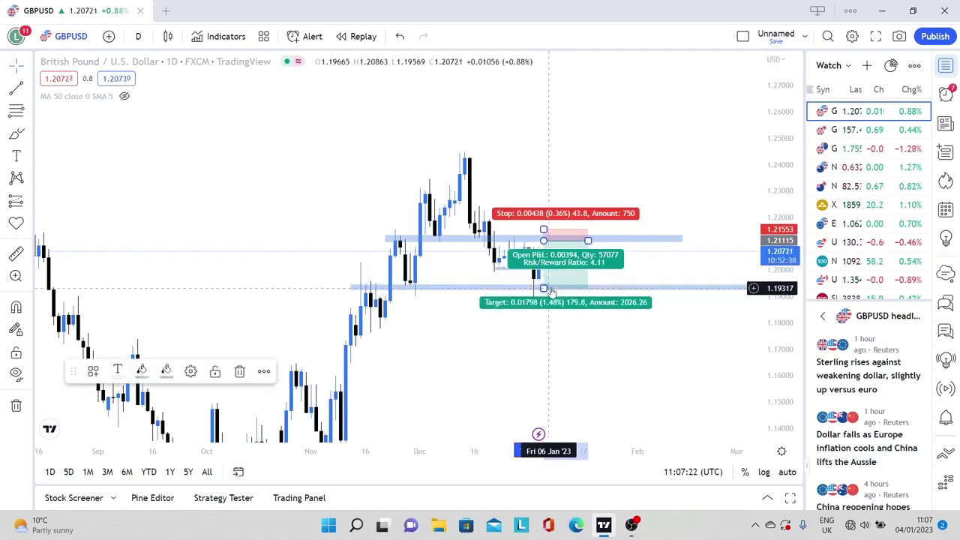
left_click(402, 37)
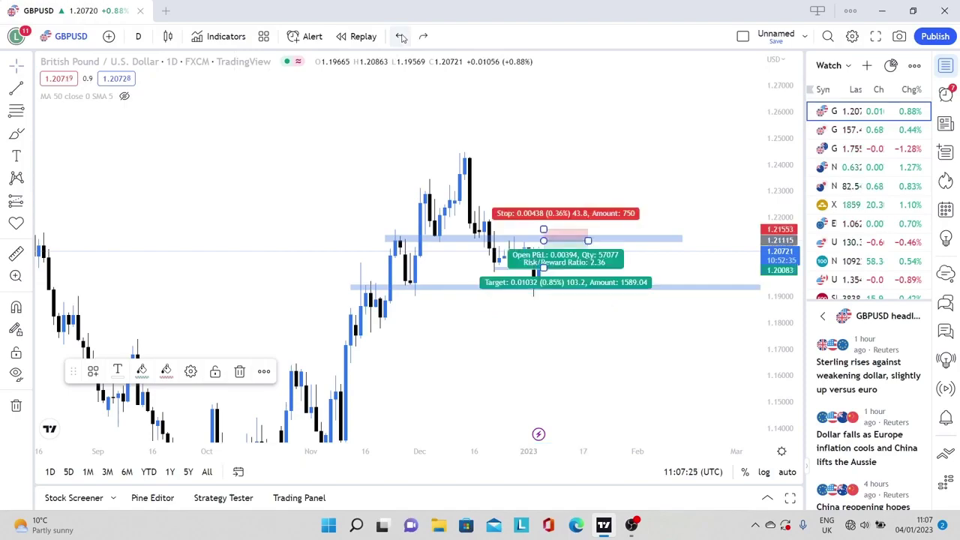
left_click(553, 134)
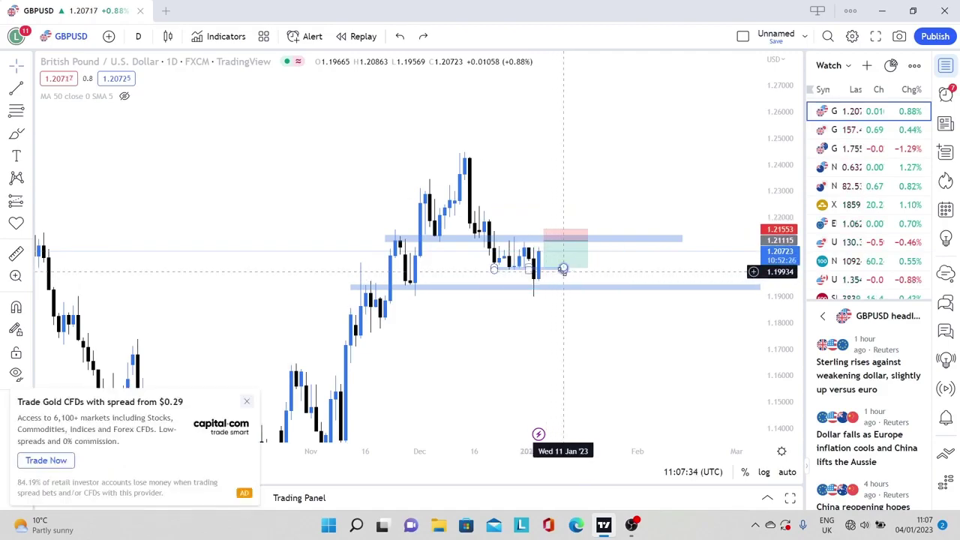
Dismiss the advertisement and the ad-free upgrade offer, and view GBPUSD on the 1-hour timeframe around the zones and short position.
left_click(246, 405)
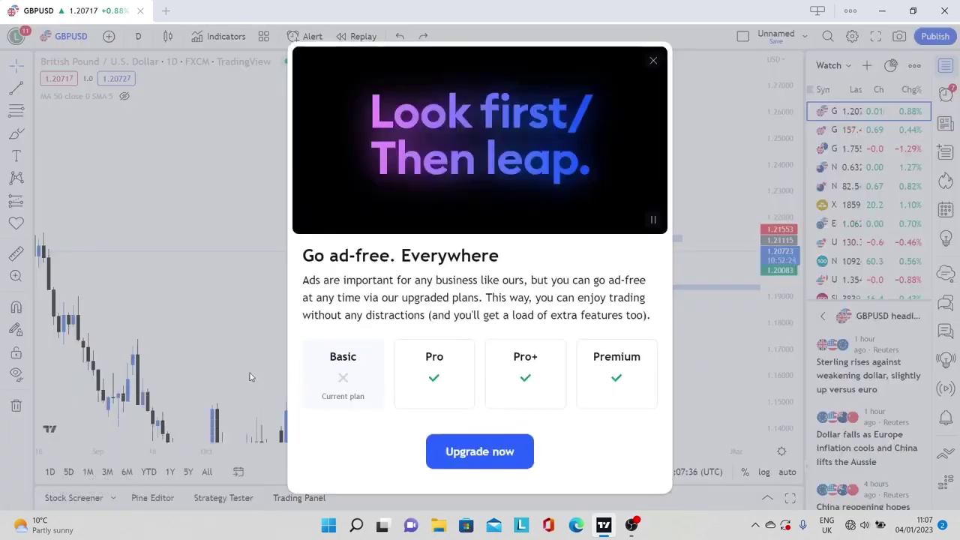
left_click(649, 61)
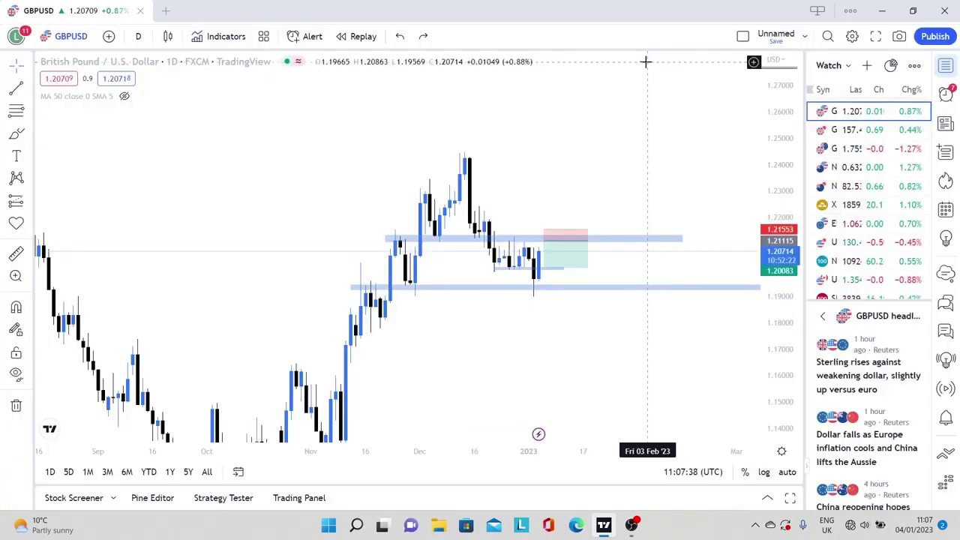
left_click(139, 37)
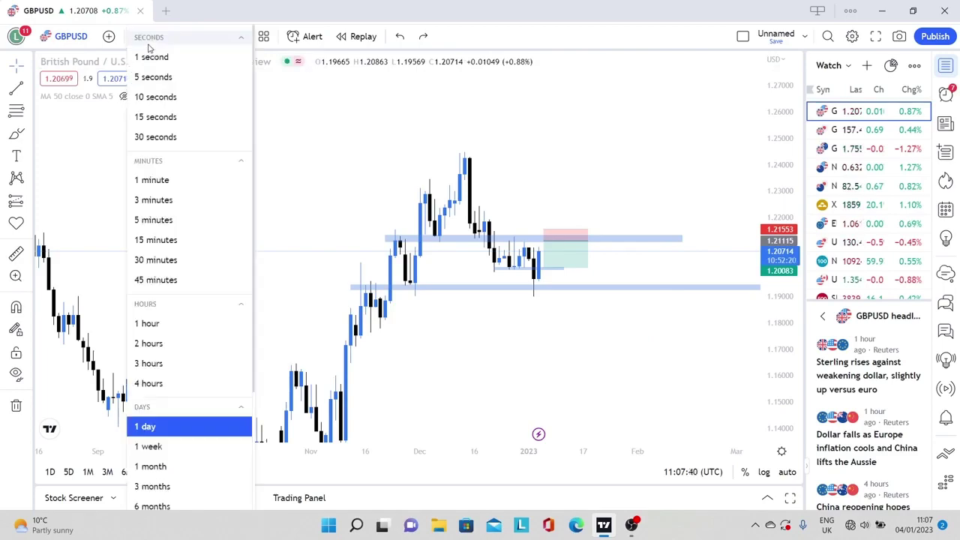
left_click(146, 324)
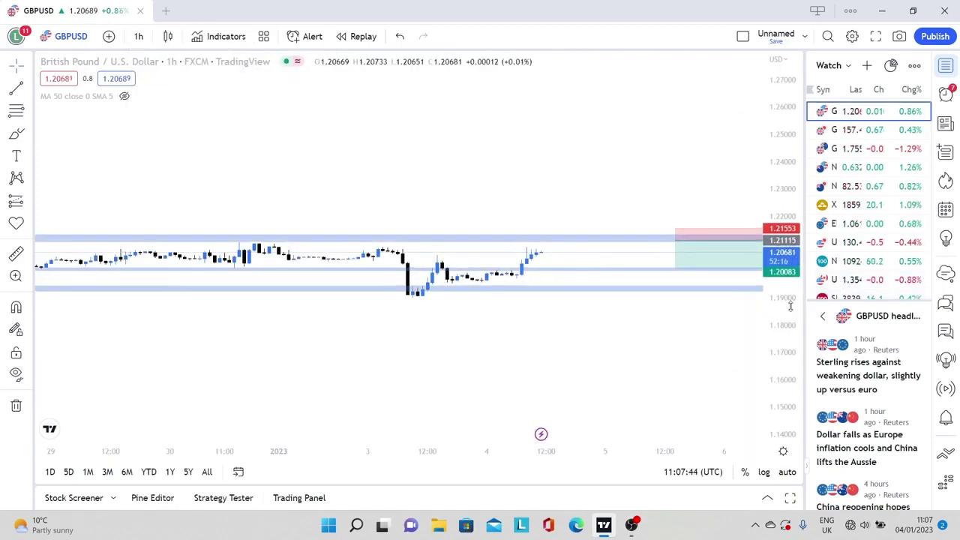
left_click_drag(645, 356, 622, 341)
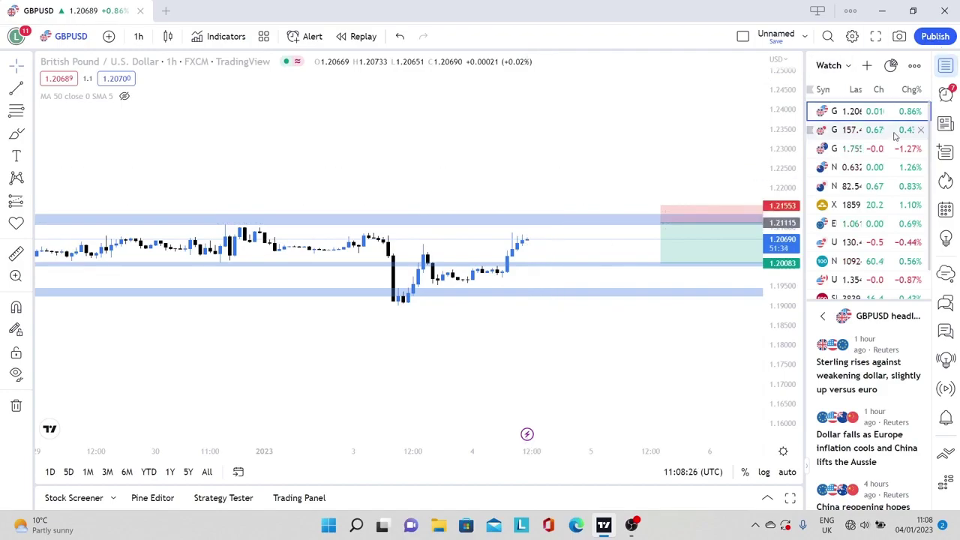
Open the GBPJPY chart from the watchlist on the 1-week timeframe with a compressed price scale.
left_click(863, 130)
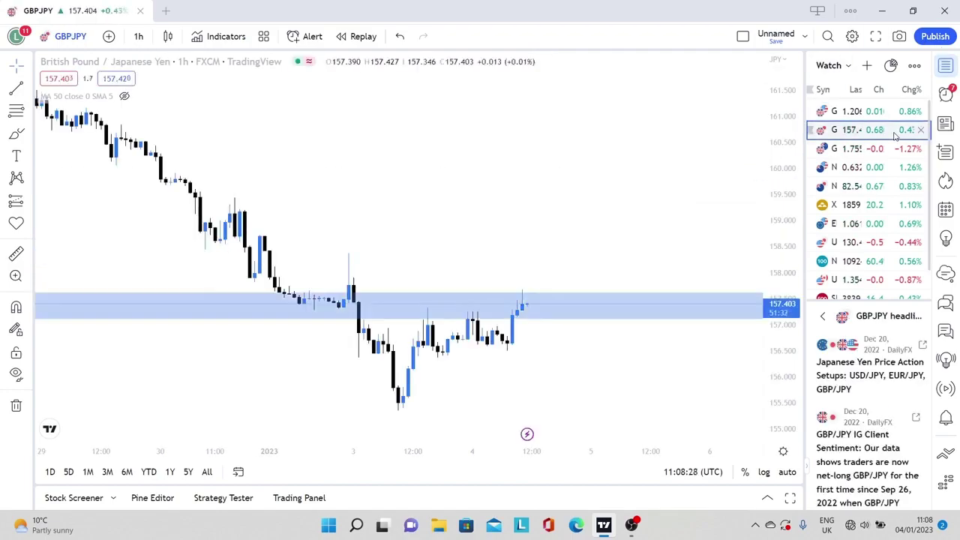
left_click(138, 36)
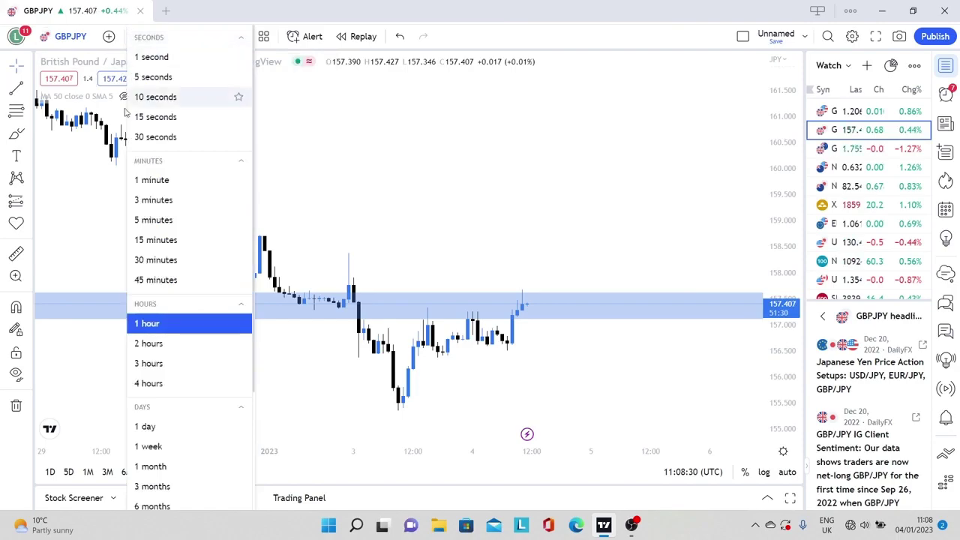
left_click(180, 447)
left_click_drag(783, 155, 780, 375)
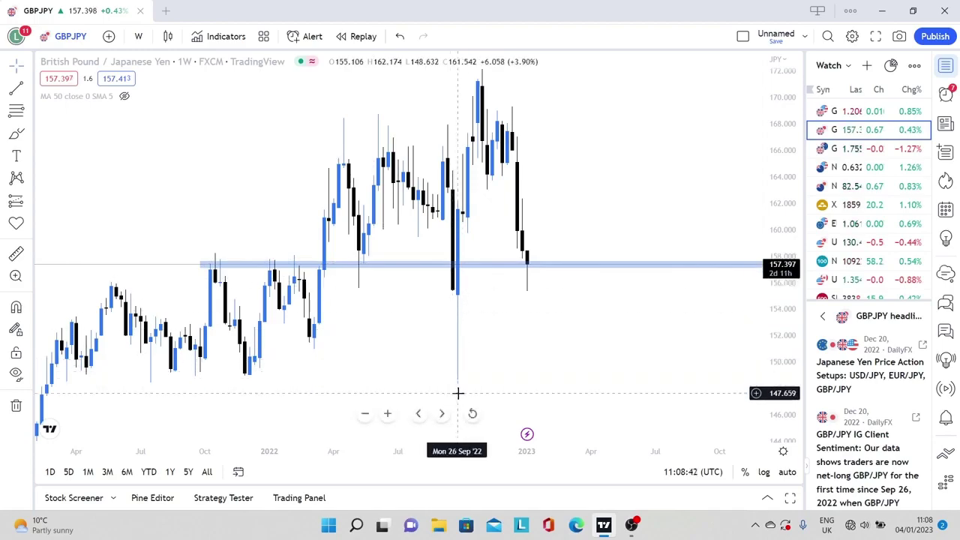
Draw a rectangle zone on GBPJPY from about 149.358 to 148.461, spanning 21 Jun '21 to 23 Oct '23, along the lows.
left_click(30, 137)
left_click(65, 187)
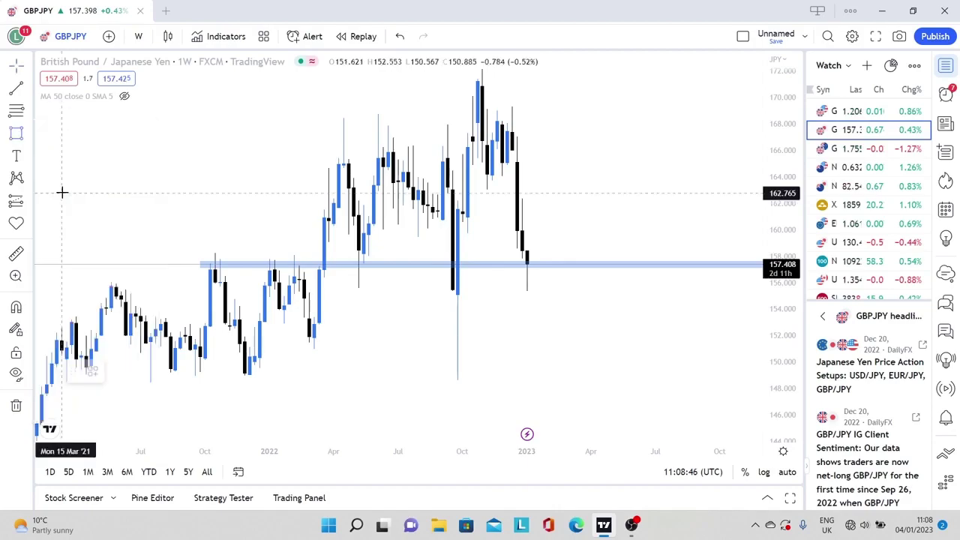
mouse_move(130, 370)
left_mouse_down()
mouse_move(407, 422)
mouse_move(694, 343)
mouse_move(721, 397)
mouse_move(735, 379)
left_mouse_up()
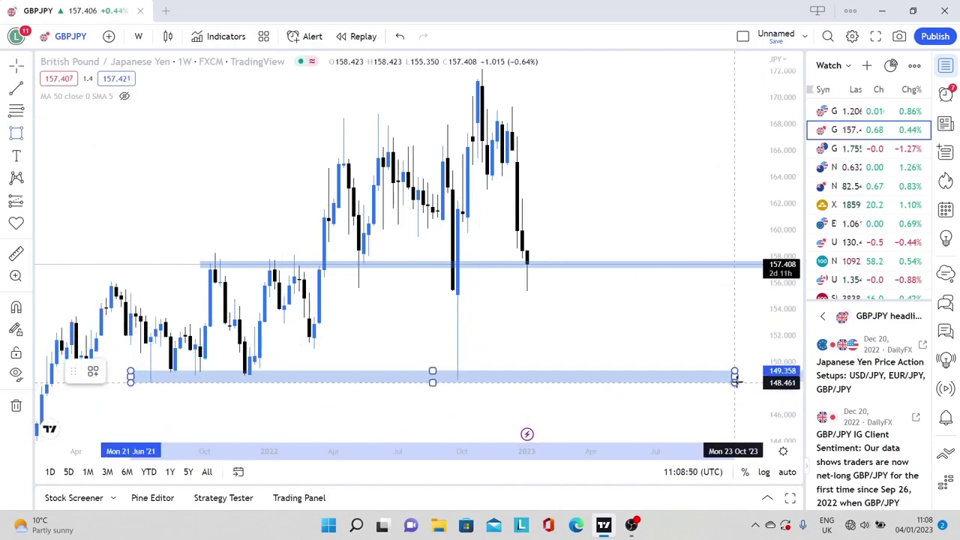
left_click(679, 336)
left_click_drag(679, 335, 625, 287)
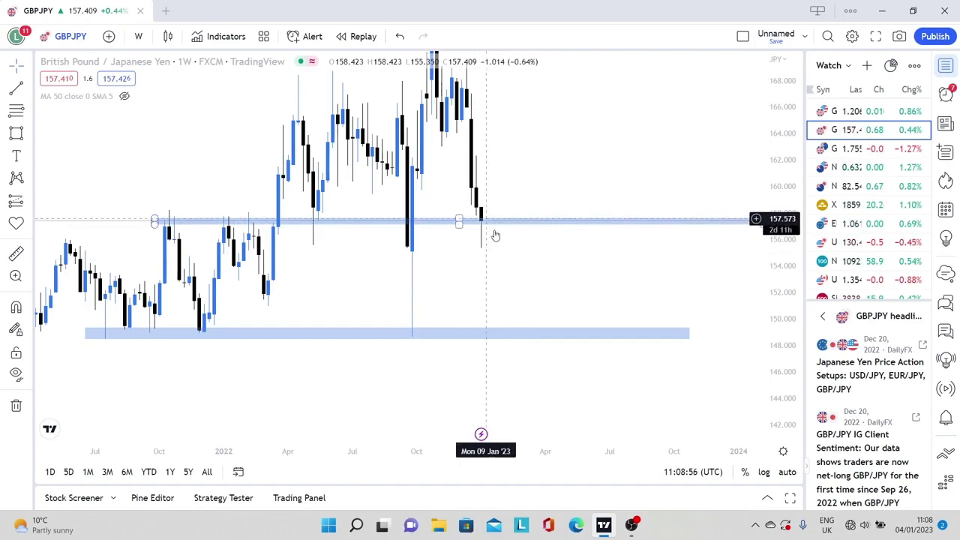
Review GBPJPY's price action around the upper zone on the 1-day and 4-hour timeframes, and return to the 1-day timeframe.
left_click(136, 36)
left_click(144, 426)
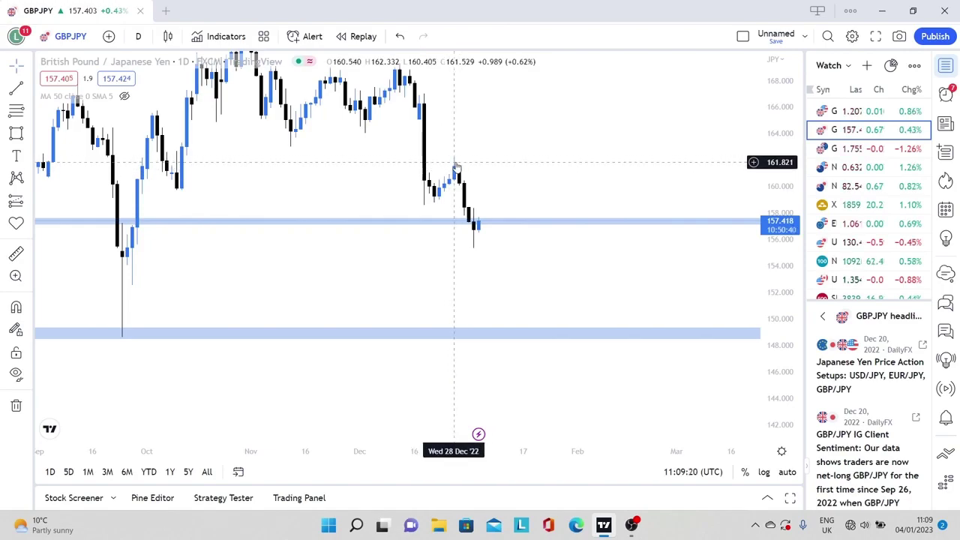
left_click(138, 36)
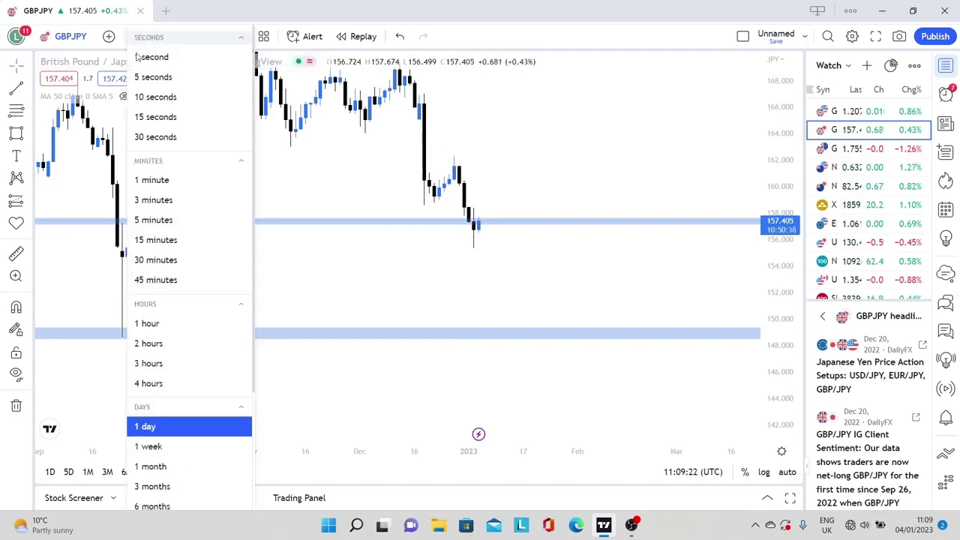
left_click(158, 390)
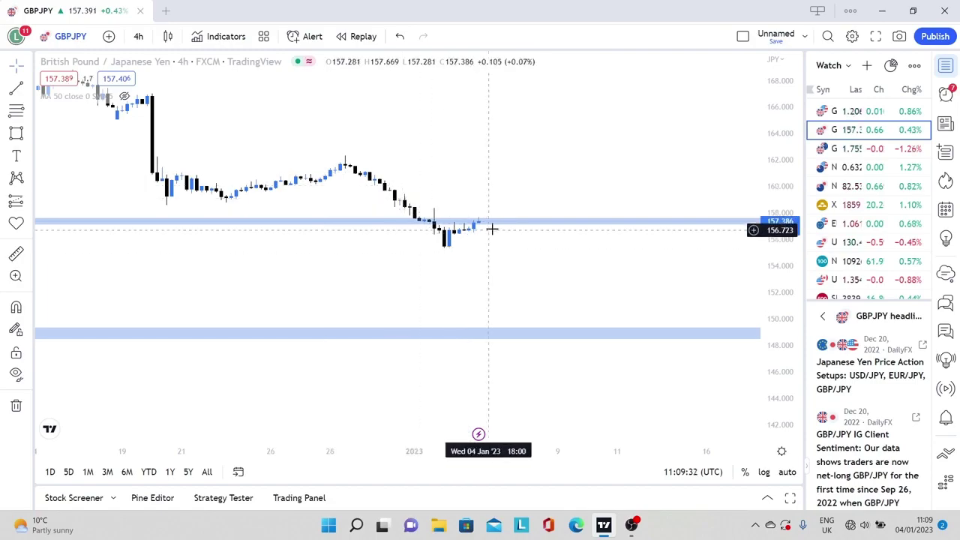
left_click(139, 37)
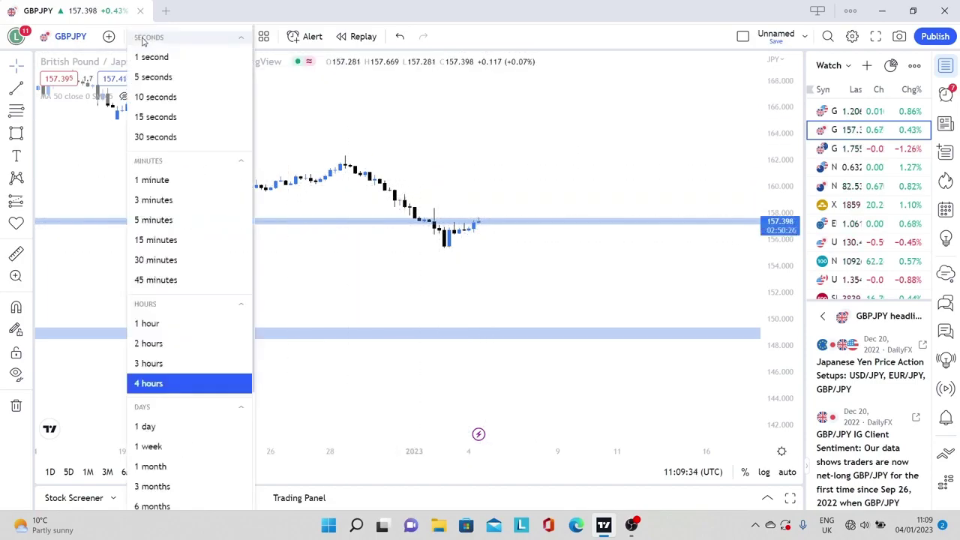
left_click(190, 428)
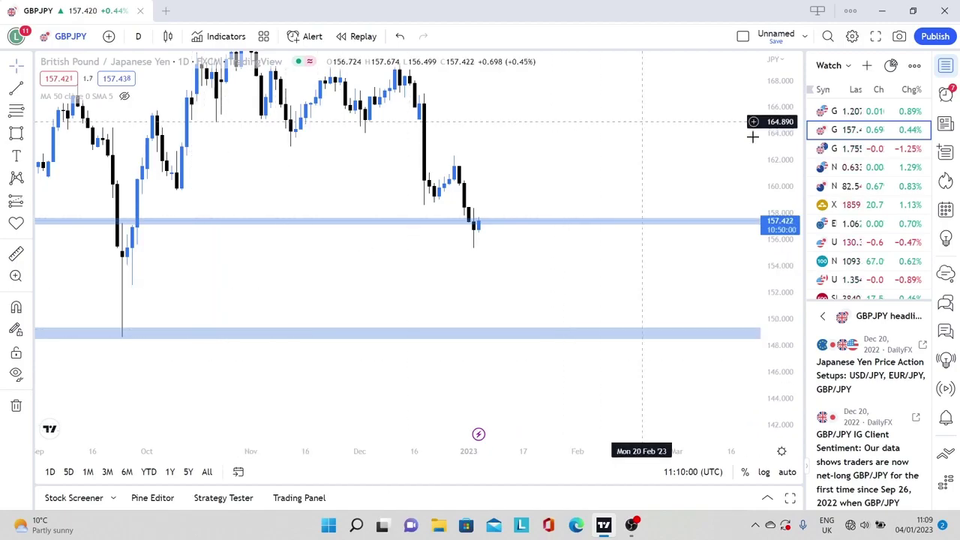
Open the GBPAUD chart from the watchlist on the 1-week timeframe with a compressed price scale.
left_click(852, 150)
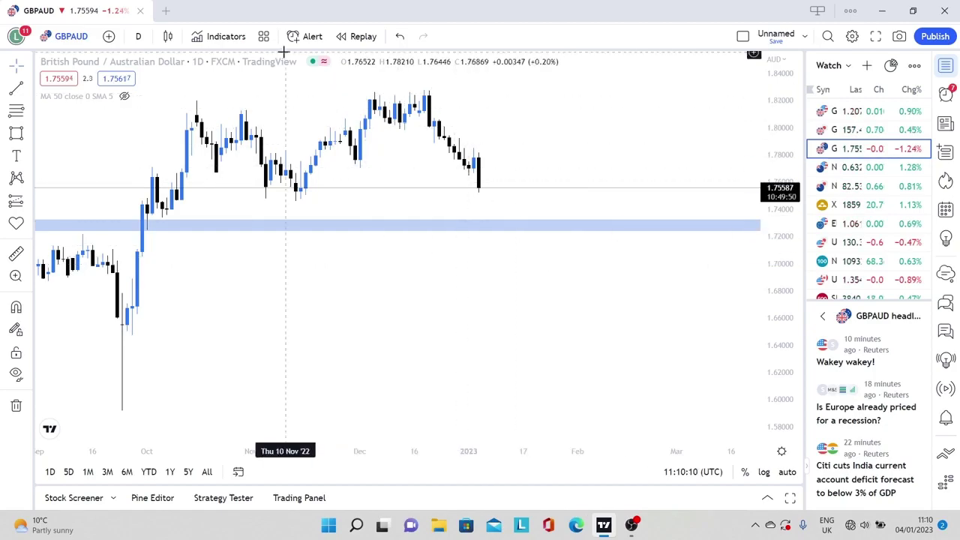
left_click(137, 37)
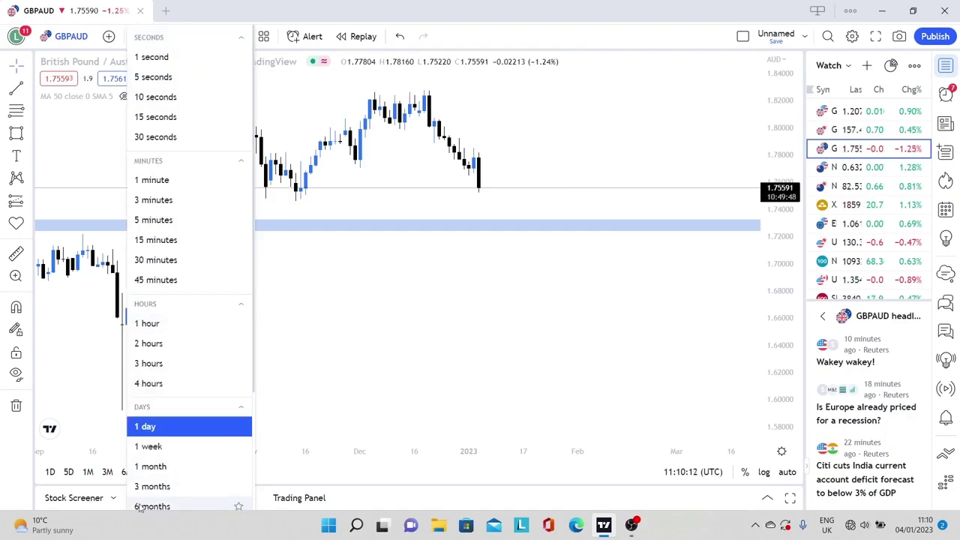
left_click(168, 450)
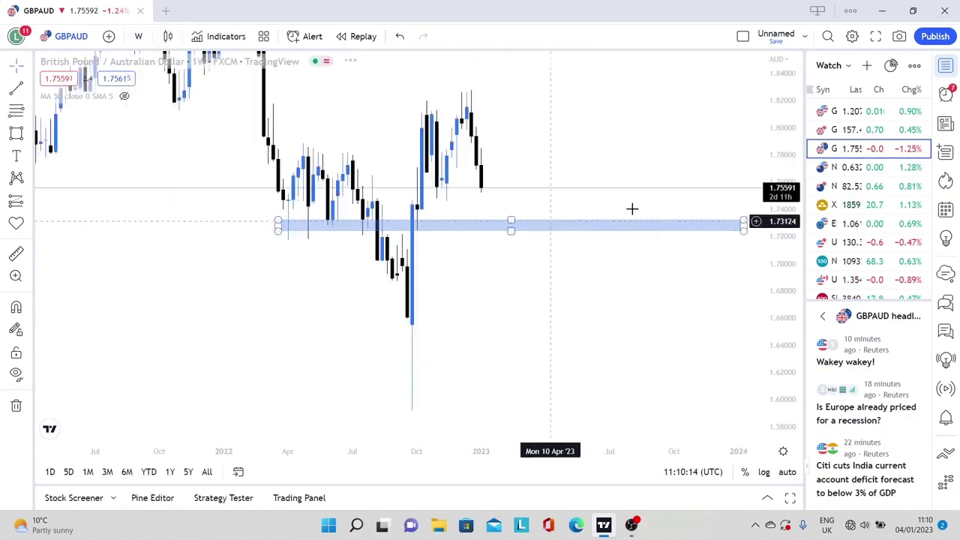
left_click_drag(778, 133, 789, 321)
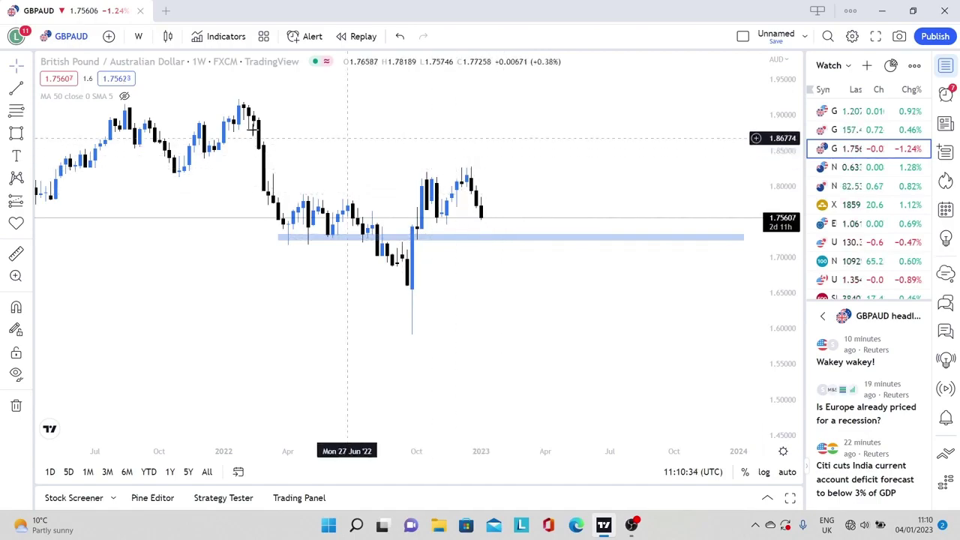
Draw a rectangle zone on GBPAUD from about 1.82118 to 1.80888, spanning 10 Oct '22 to 25 Sep '23, and close the advertisement.
left_click(15, 132)
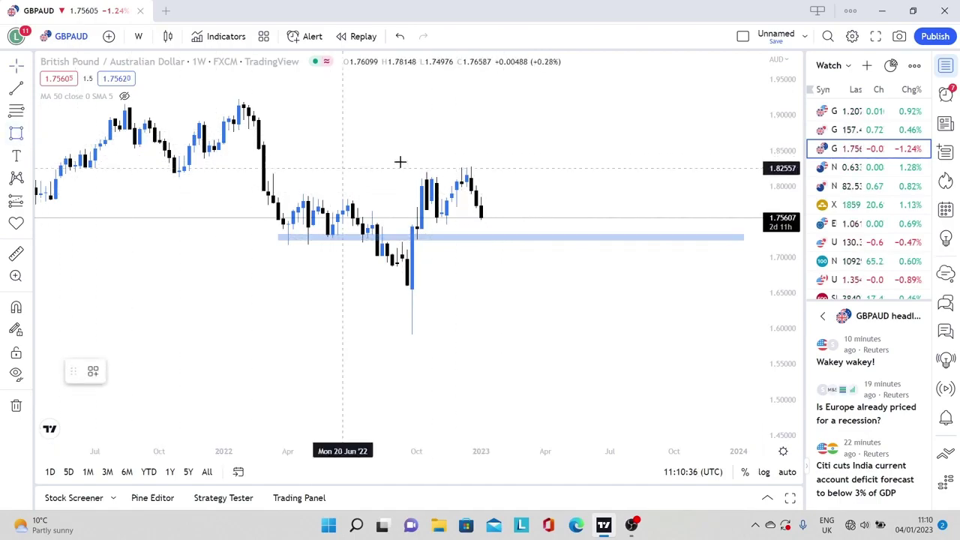
left_click_drag(421, 171, 669, 179)
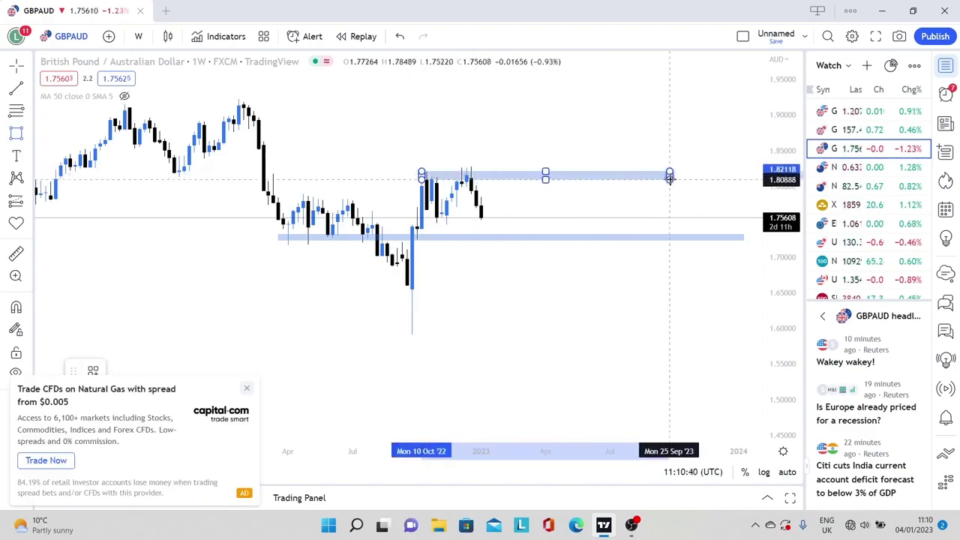
left_click(264, 404)
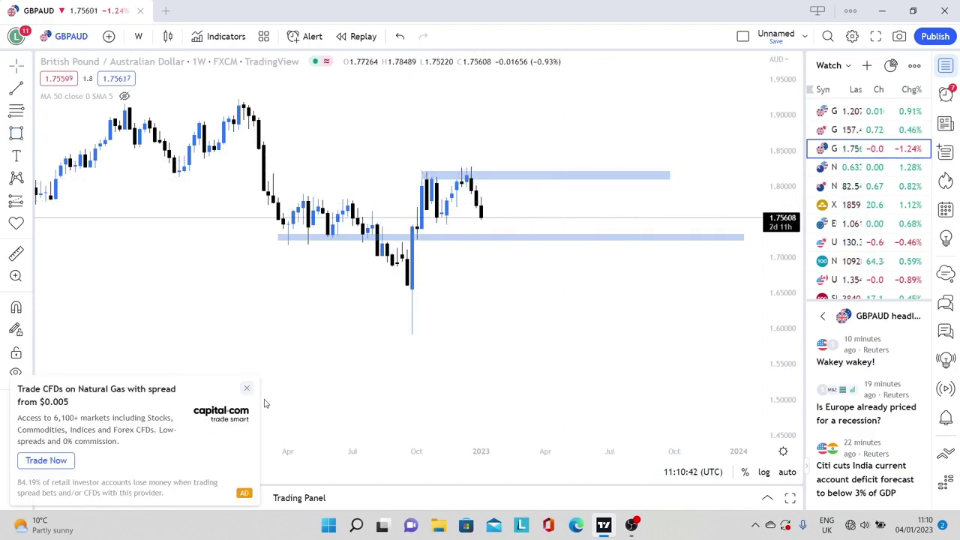
left_click(249, 390)
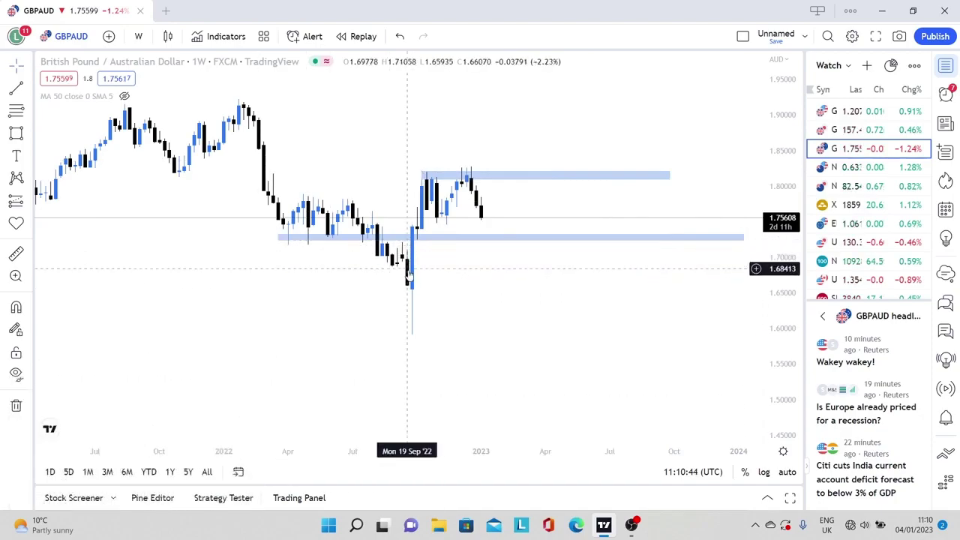
left_click(494, 239)
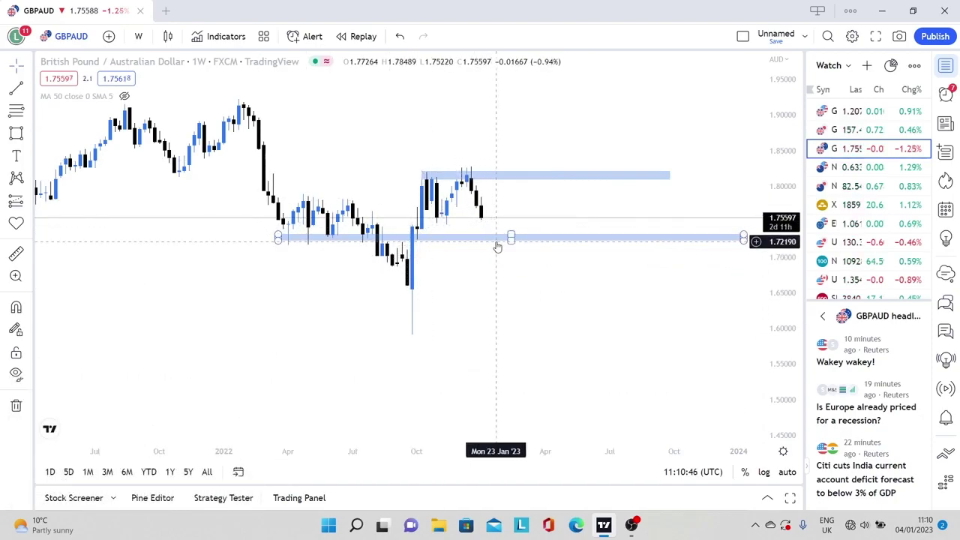
left_click_drag(498, 244, 496, 239)
left_click(510, 182)
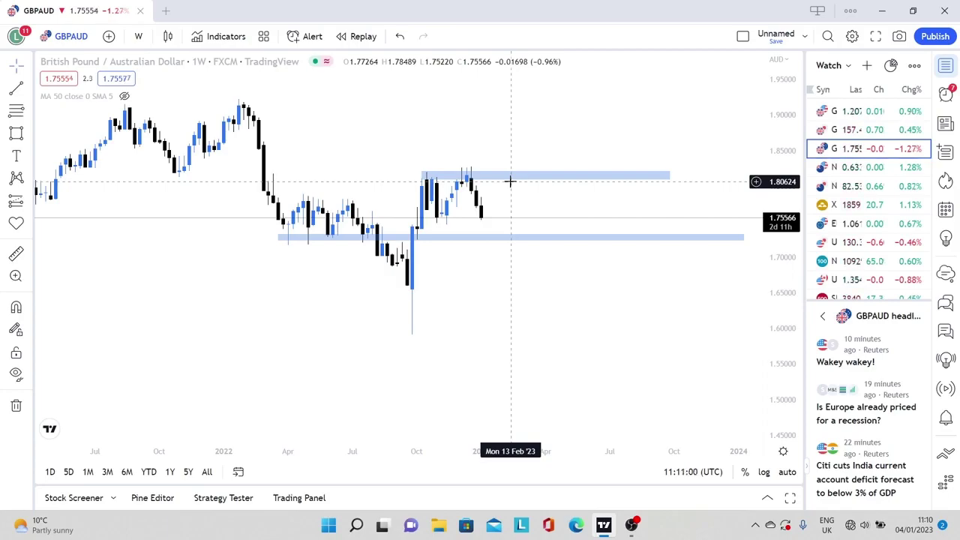
Open the NZDUSD chart, inspect its two zones on the weekly timeframe, and switch to the 1-day timeframe.
key("Down")
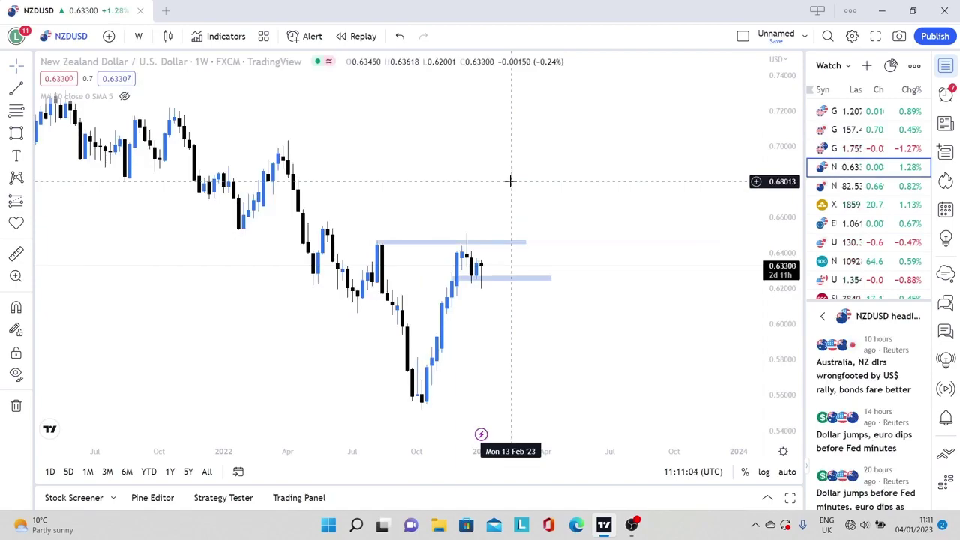
left_click(478, 258)
left_click(477, 260)
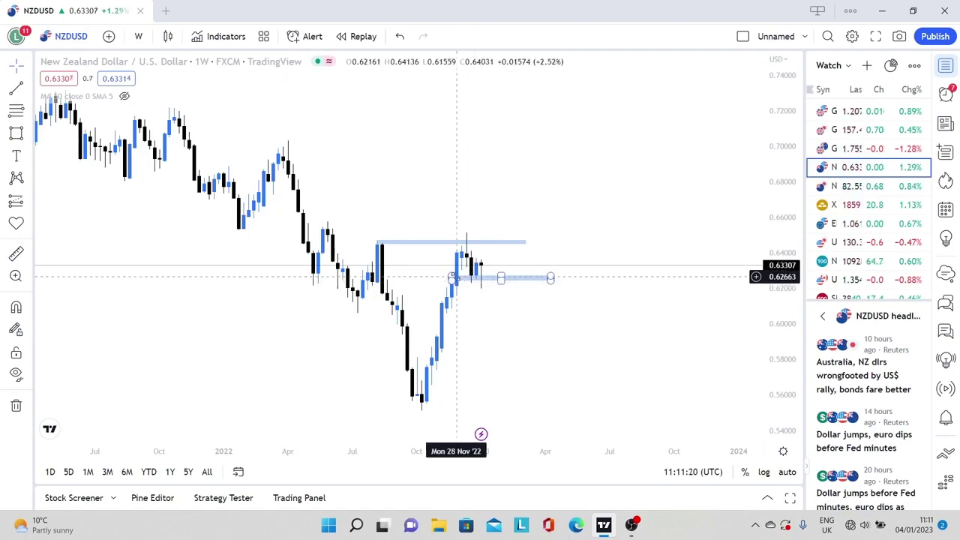
left_click(139, 37)
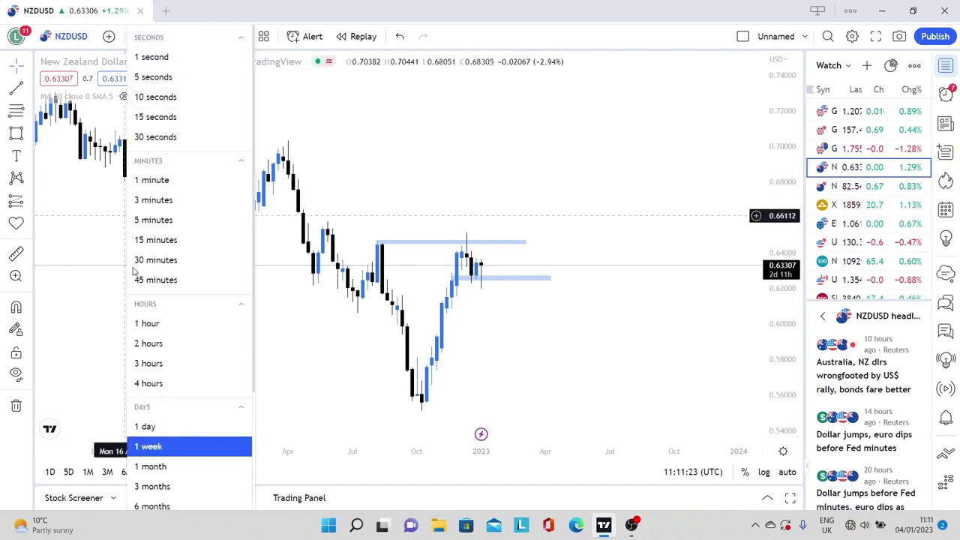
left_click(148, 426)
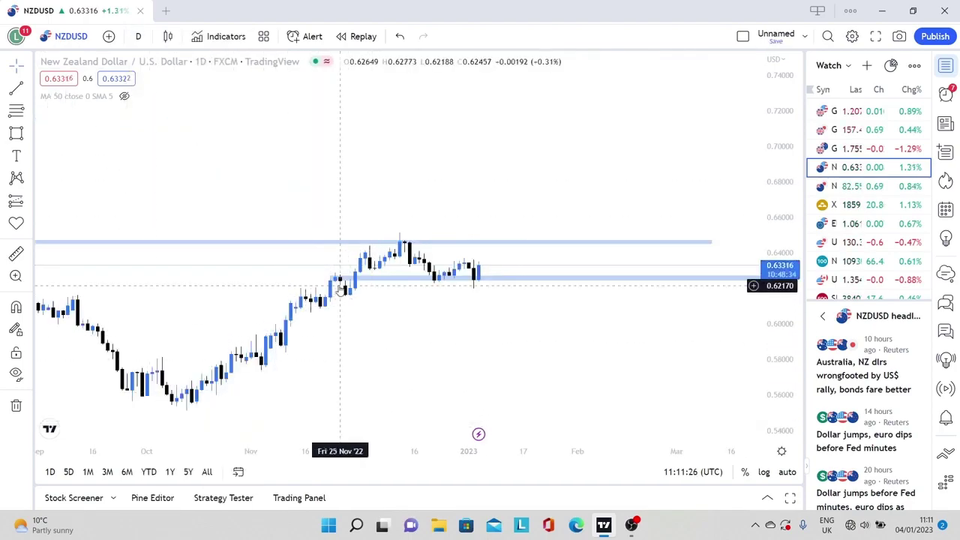
left_click_drag(375, 259, 400, 241)
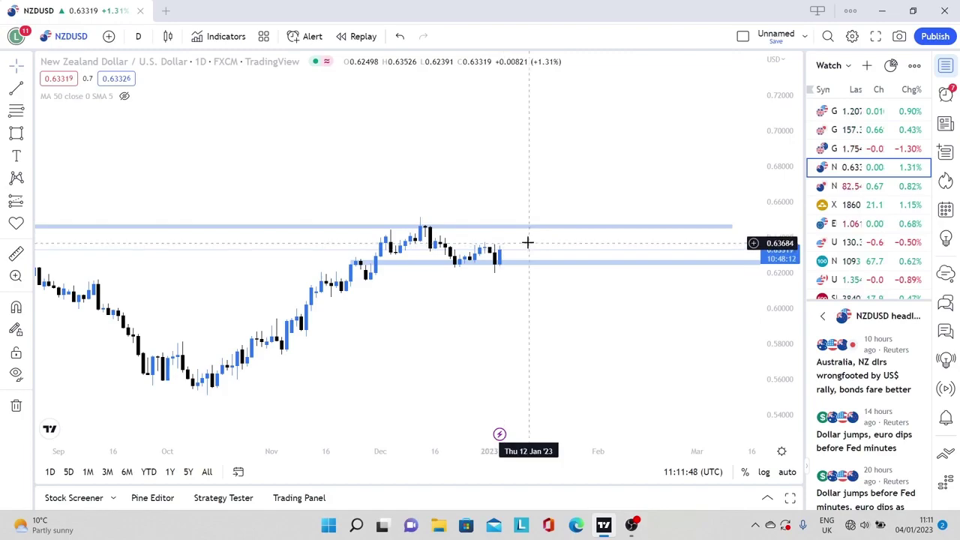
Place a Short Position on NZDUSD at 12 Jan '23 with entry about 0.64528, stop about 0.65479 and target about 0.62525.
left_click(28, 201)
left_click(83, 226)
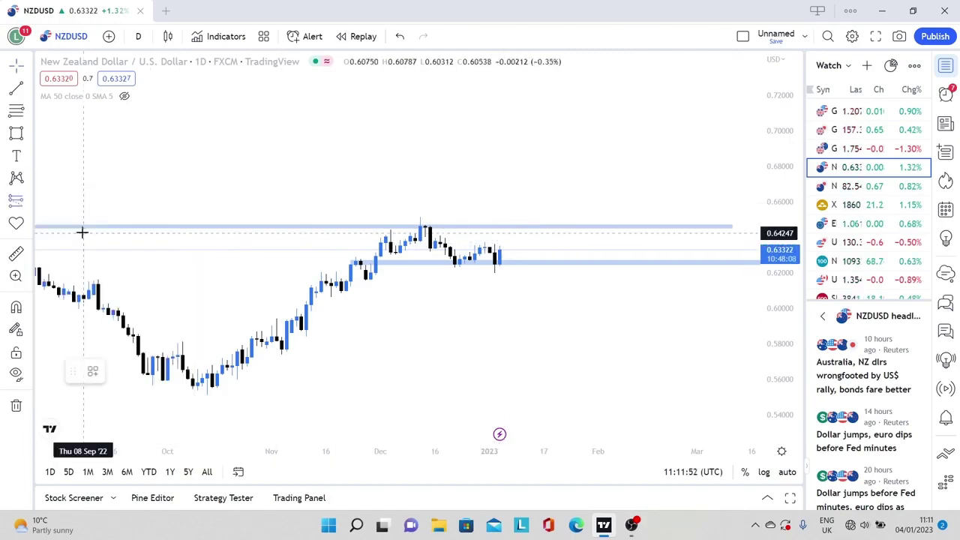
left_click(529, 228)
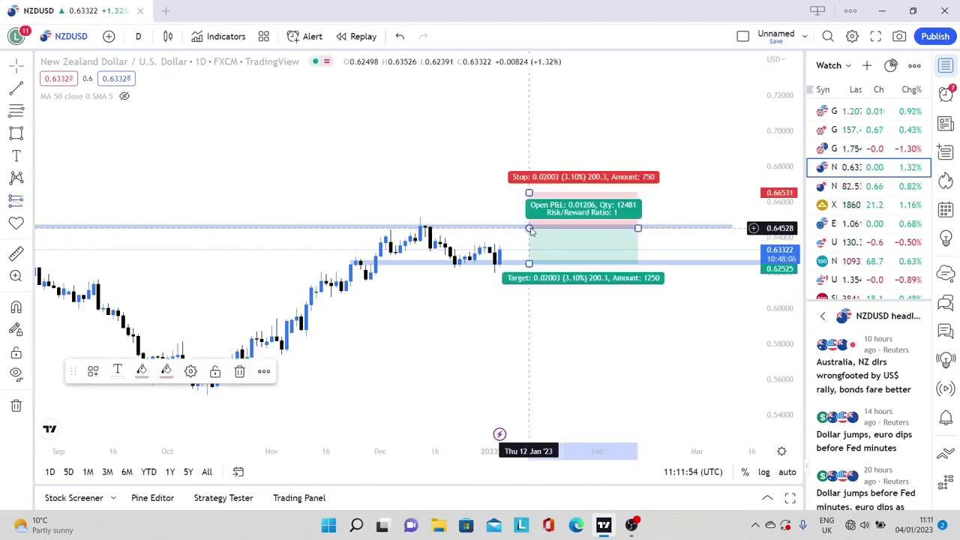
left_click_drag(528, 192, 529, 211)
left_click(573, 345)
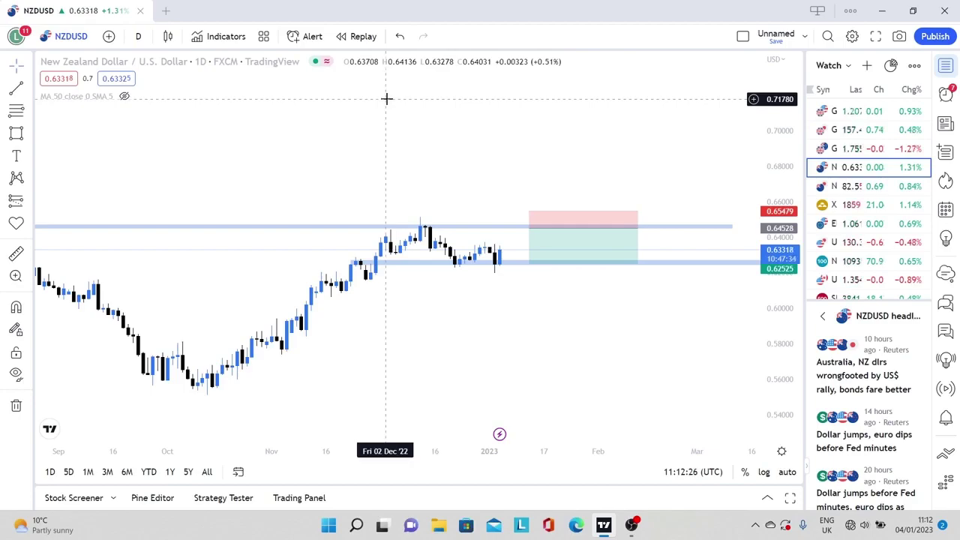
Open the NZDJPY chart from the watchlist on the 1-week timeframe with a compressed price scale.
left_click(890, 192)
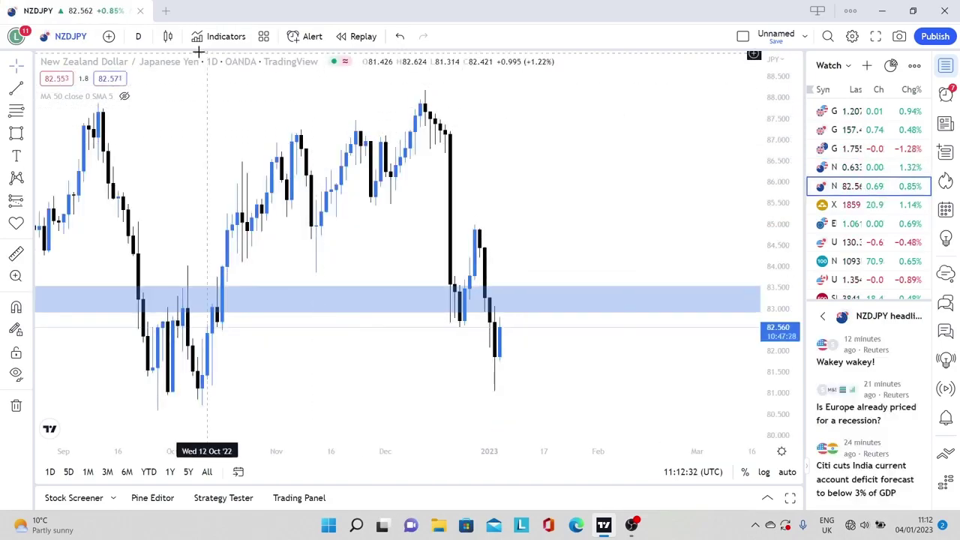
left_click(140, 38)
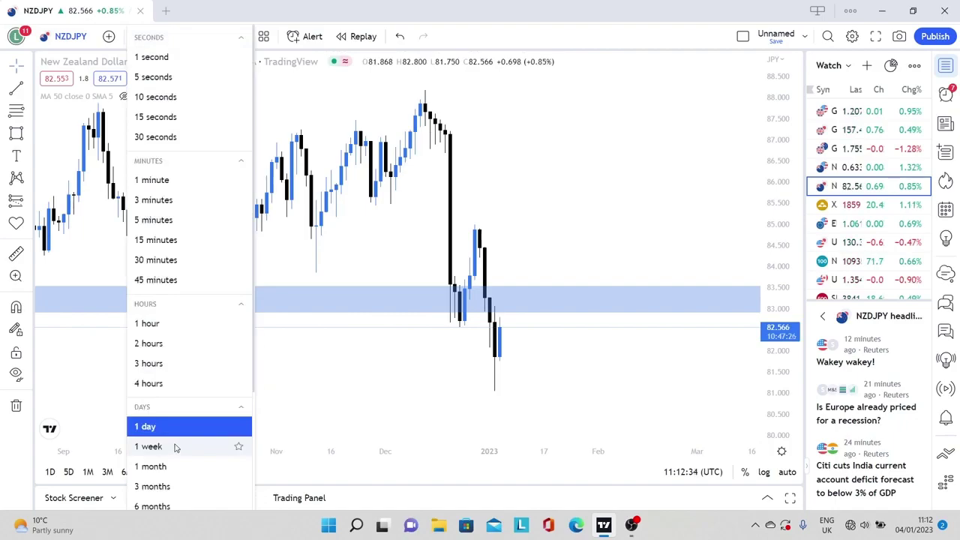
left_click(148, 446)
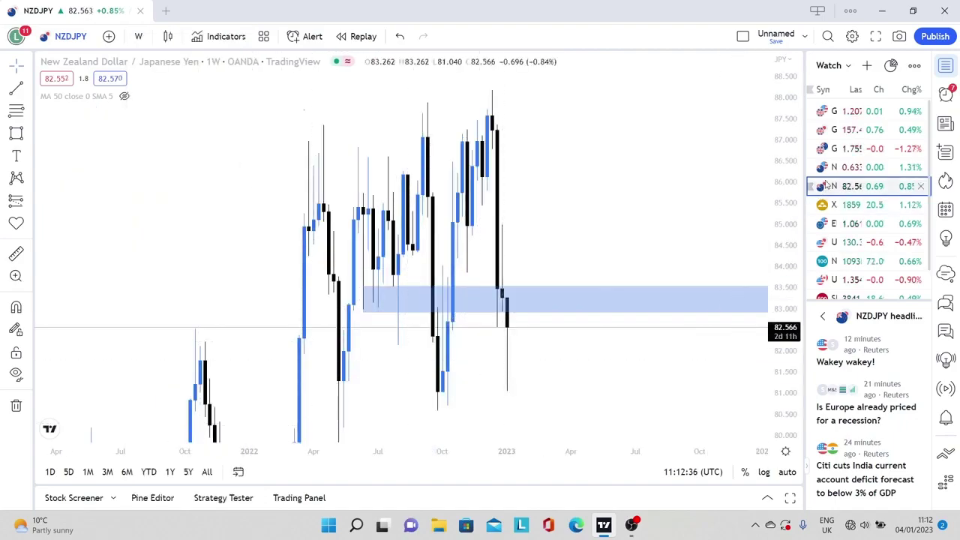
left_click_drag(792, 149, 784, 300)
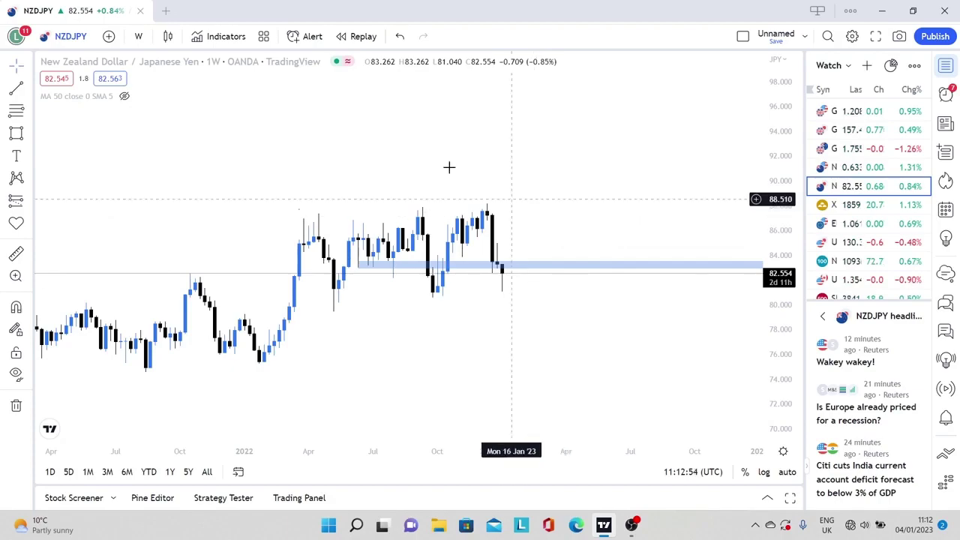
Draw a thin rectangle zone on NZDJPY along the highs at about 87.602, spanning 4 Apr '22 to about mid-November '23.
left_click(16, 132)
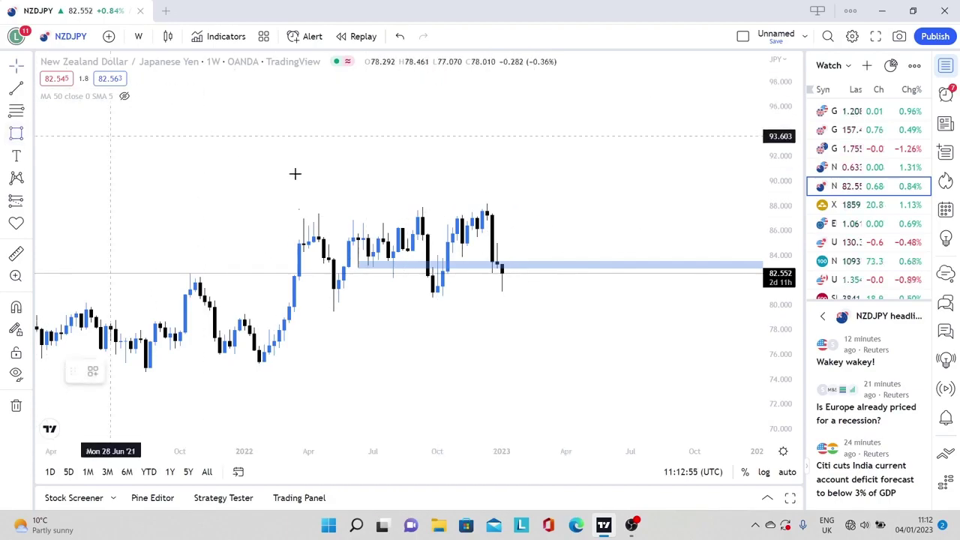
left_click(307, 211)
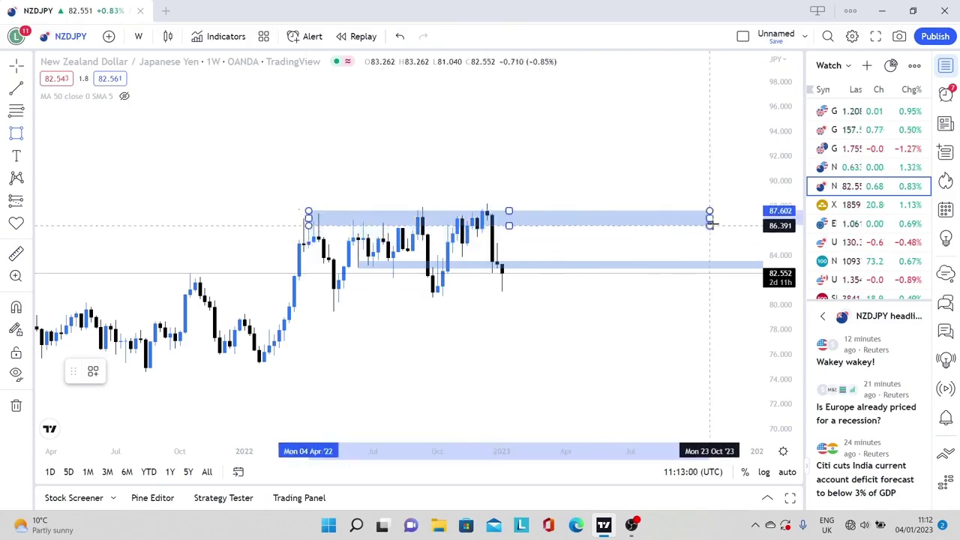
left_click(729, 213)
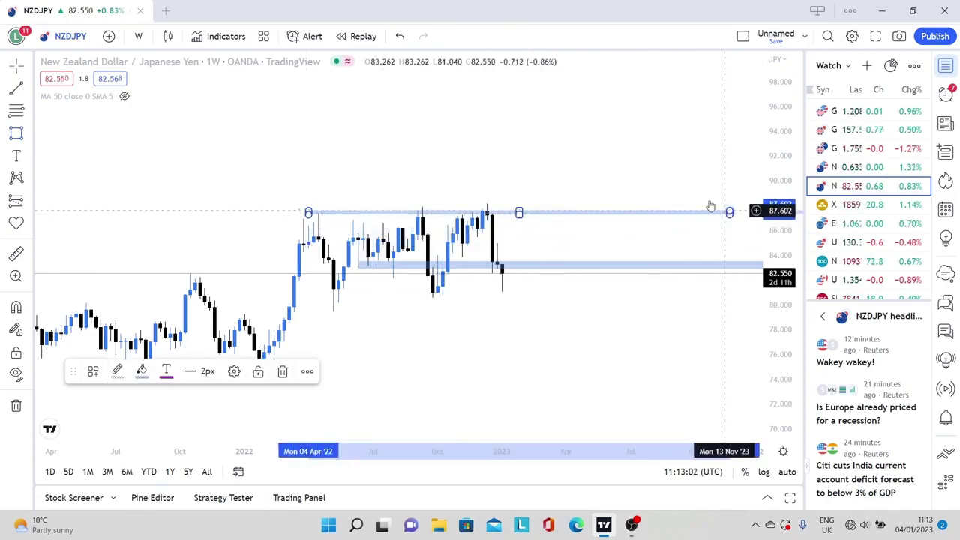
left_click(697, 195)
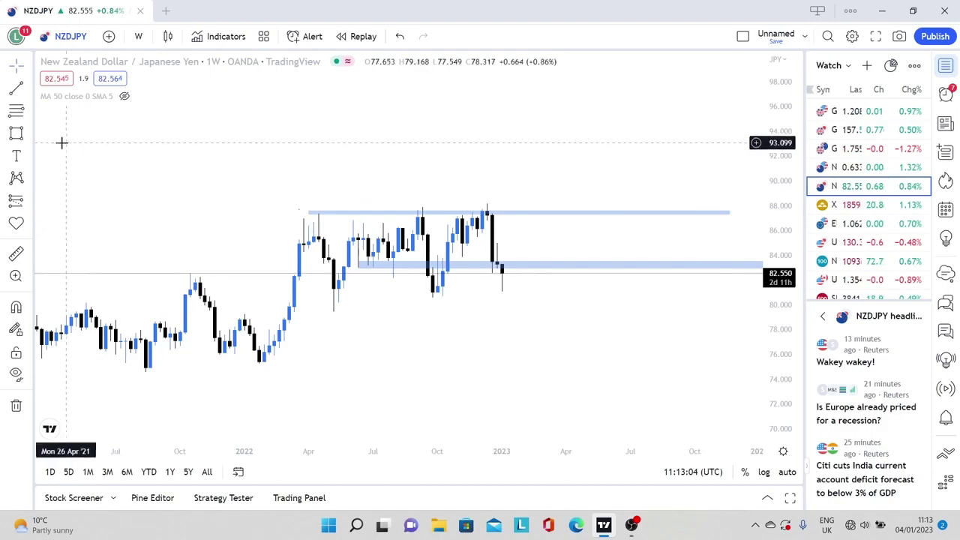
Try a Long Position on NZDJPY with entry about 83.315, stop about 81.247 and target about 87.299, and delete it.
left_click(30, 202)
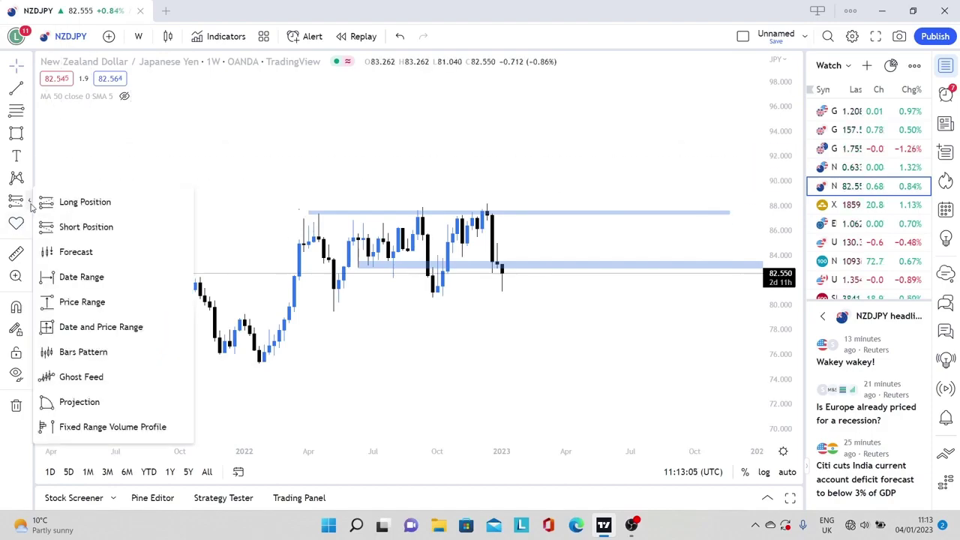
left_click(83, 200)
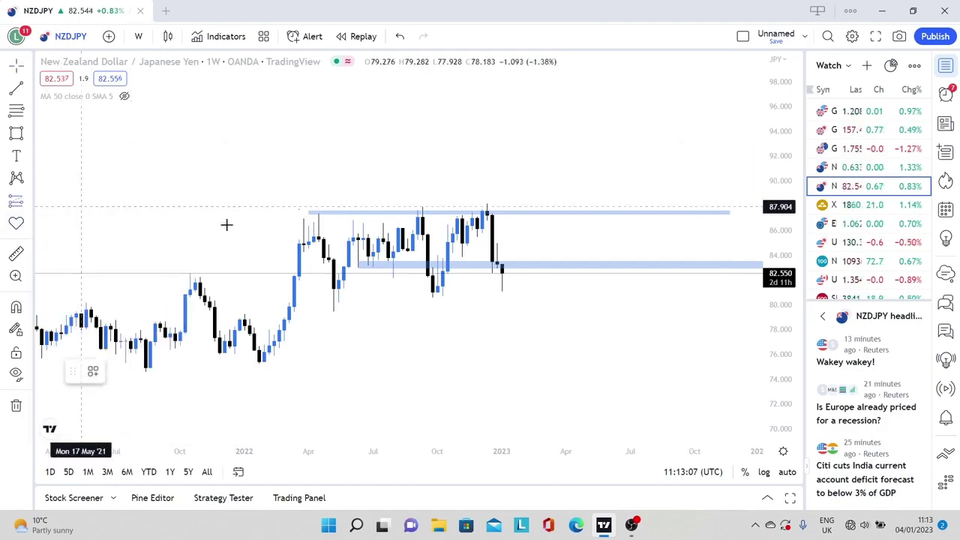
left_click(527, 265)
left_click_drag(528, 297, 527, 289)
left_click_drag(527, 229, 527, 213)
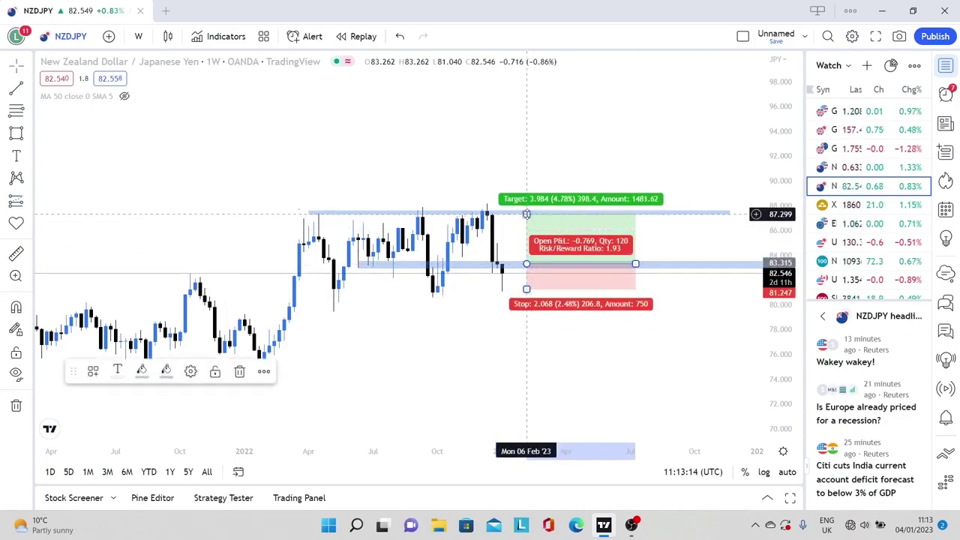
key("Delete")
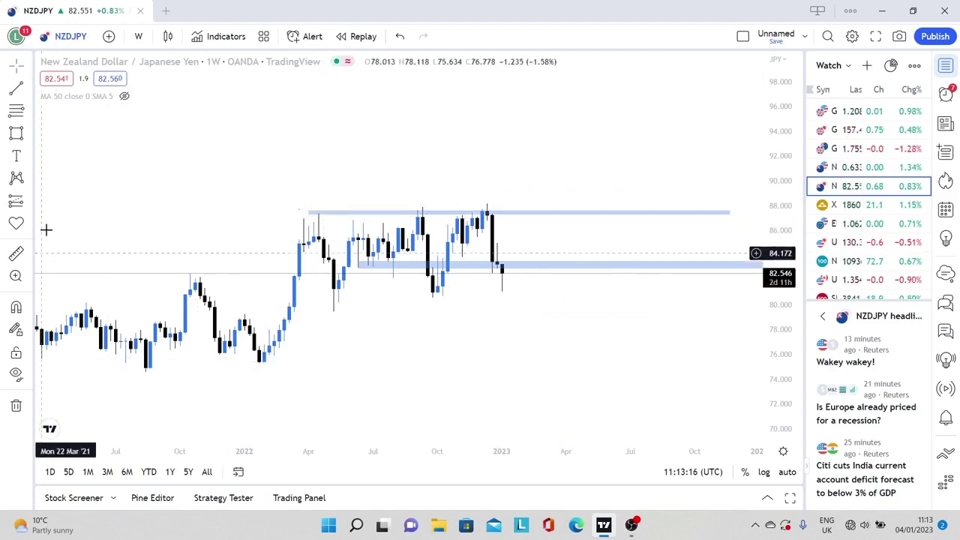
Draw a thin rectangle zone on NZDJPY along the lows at about 81, spanning 25 Apr '22 to 4 Sep '23.
left_click(16, 132)
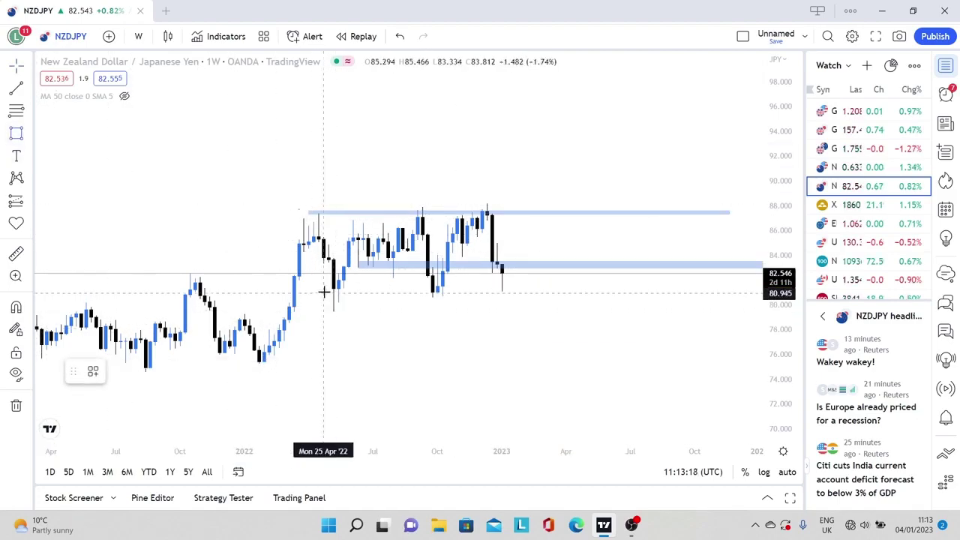
mouse_move(323, 288)
left_mouse_down()
mouse_move(547, 318)
mouse_move(649, 283)
mouse_move(675, 290)
left_mouse_up()
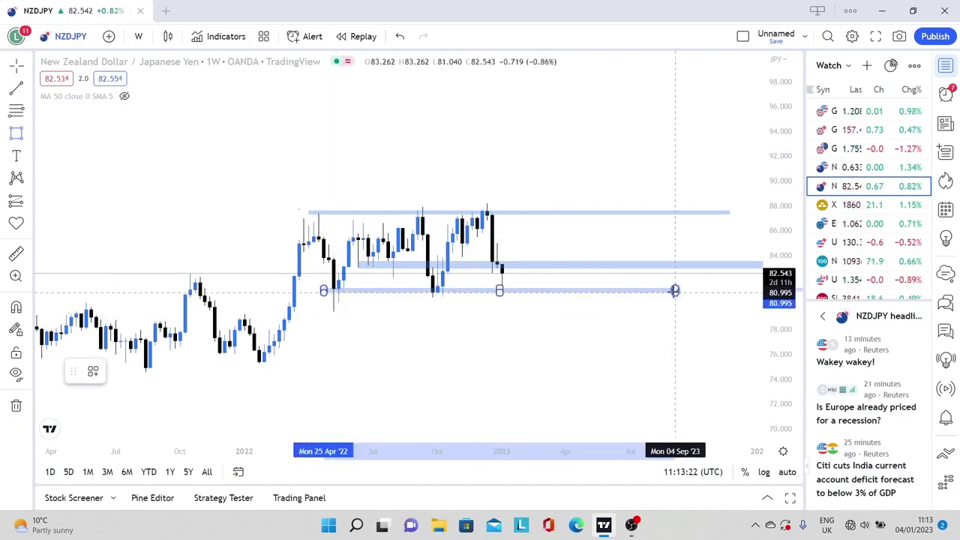
left_click(628, 232)
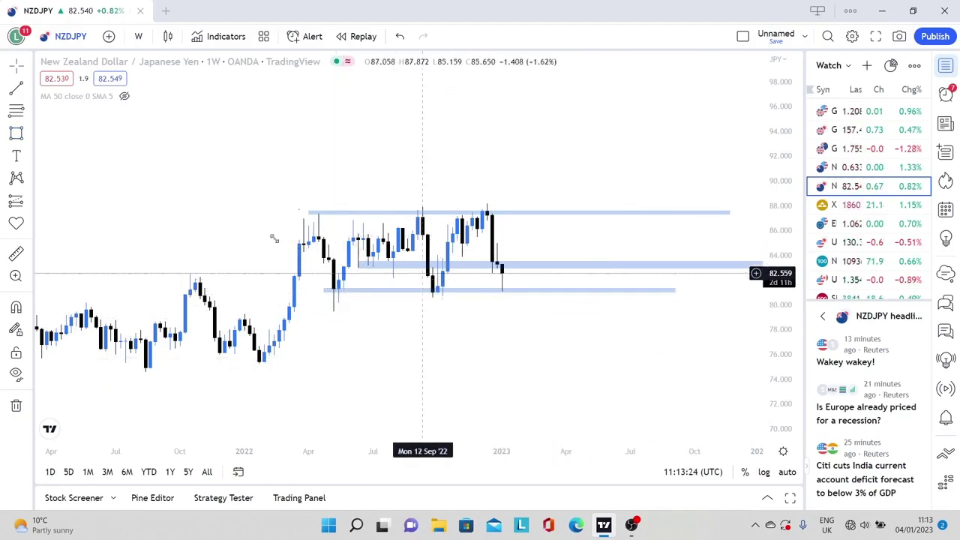
Inspect the NZDJPY zones on the 1-day timeframe and on the 4-hour timeframe with an expanded price scale.
left_click(139, 38)
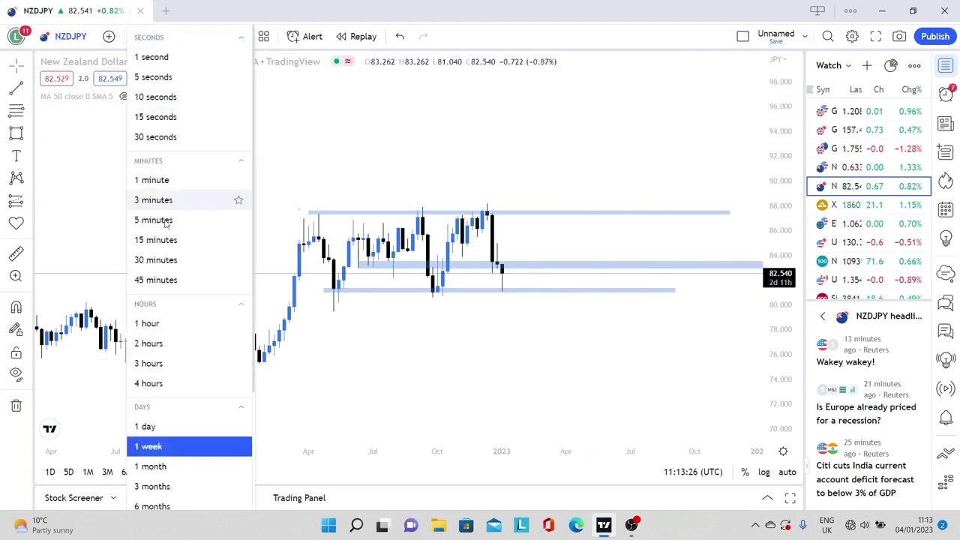
left_click(171, 427)
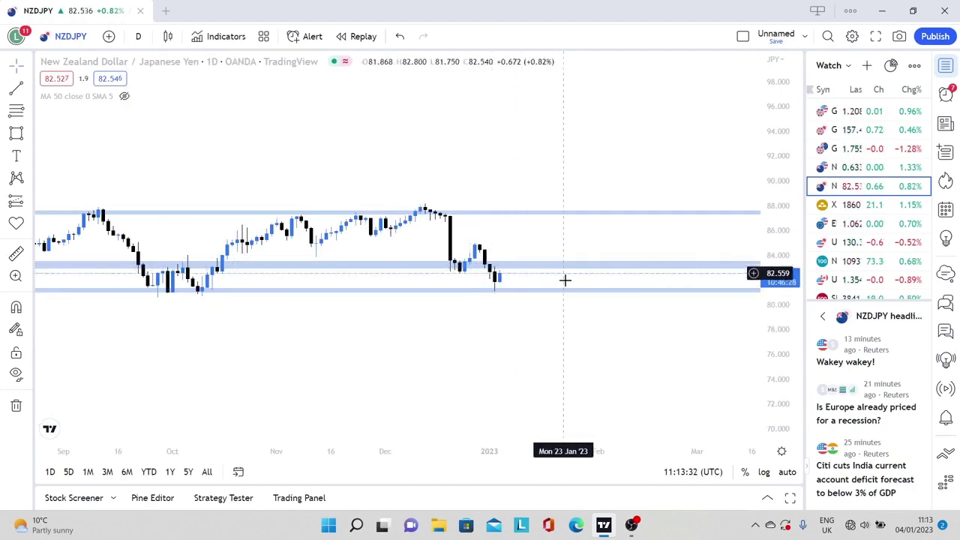
left_click(135, 36)
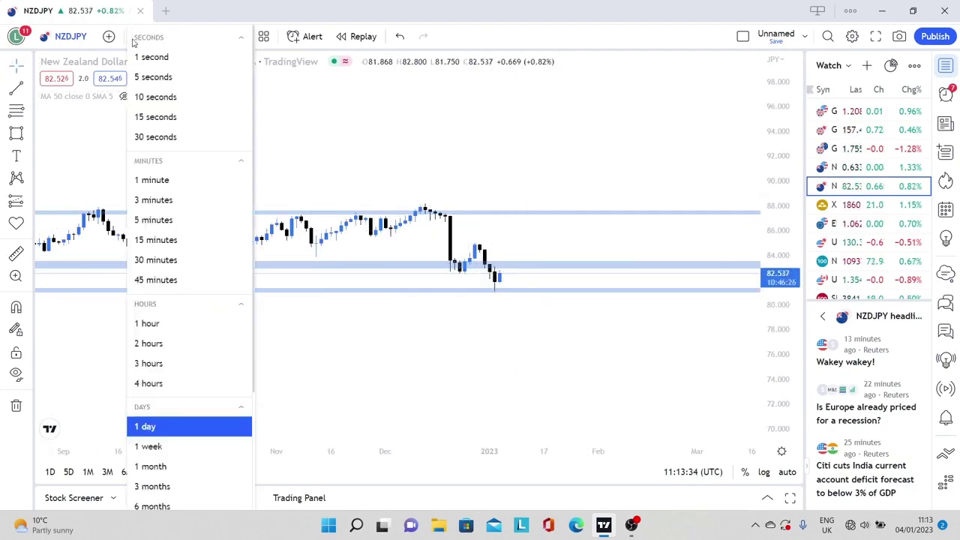
left_click(156, 384)
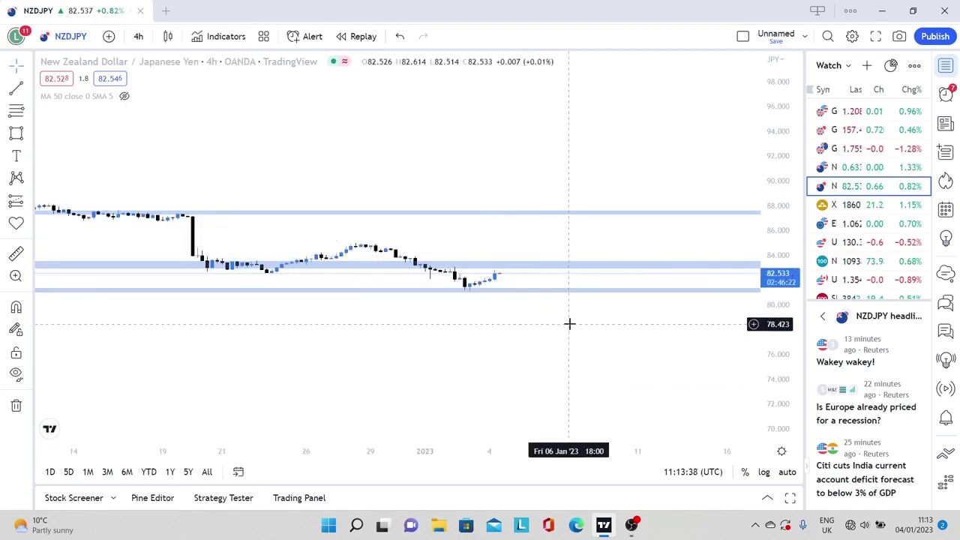
left_click_drag(780, 225, 780, 146)
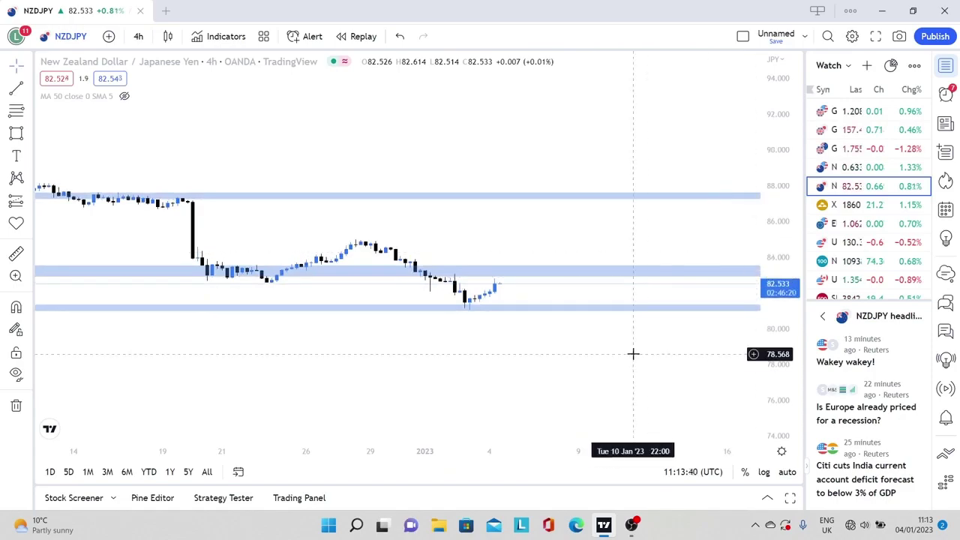
left_click_drag(632, 353, 575, 317)
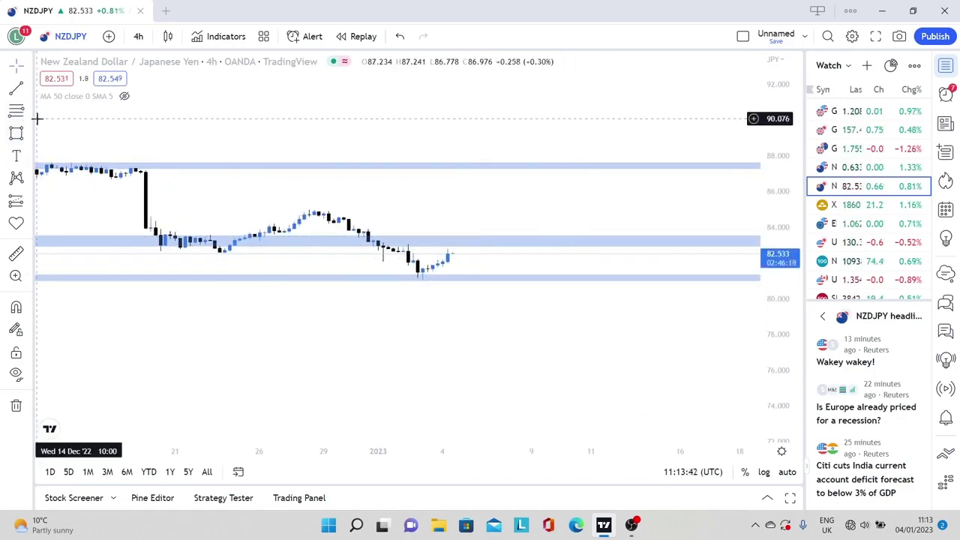
Try a Short Position on NZDJPY with entry about 83.220, stop about 83.955 and target about 81.017, close the advertisement, and delete the position.
left_click(26, 202)
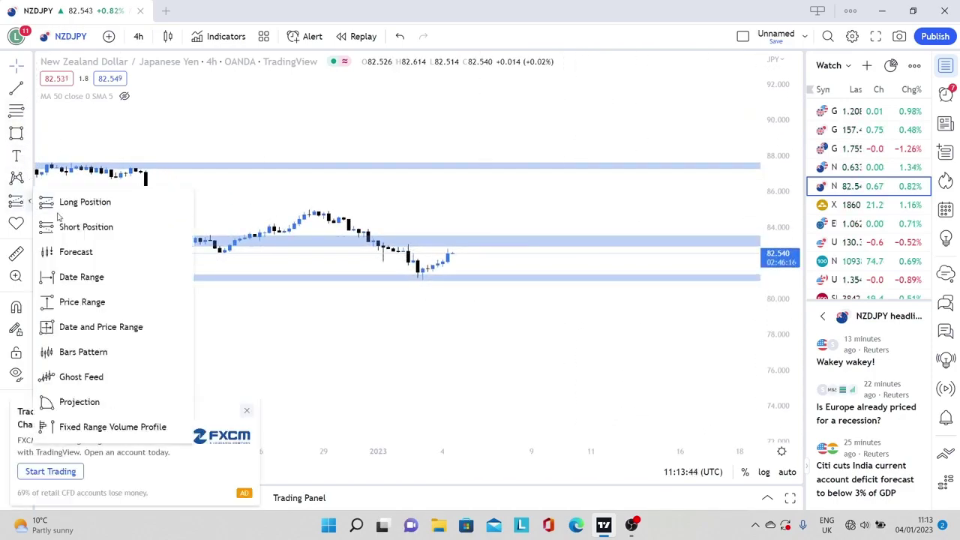
left_click(66, 225)
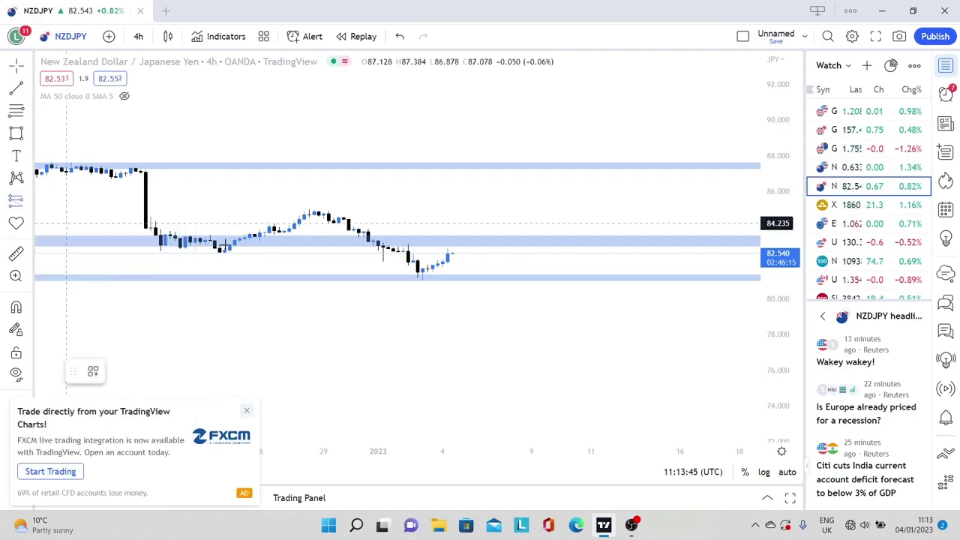
left_click(471, 240)
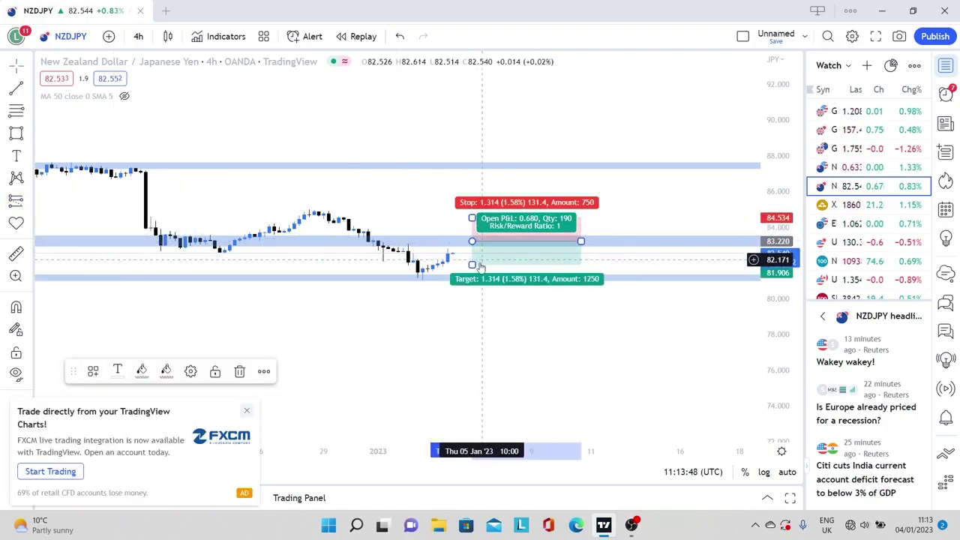
left_click_drag(472, 264, 472, 280)
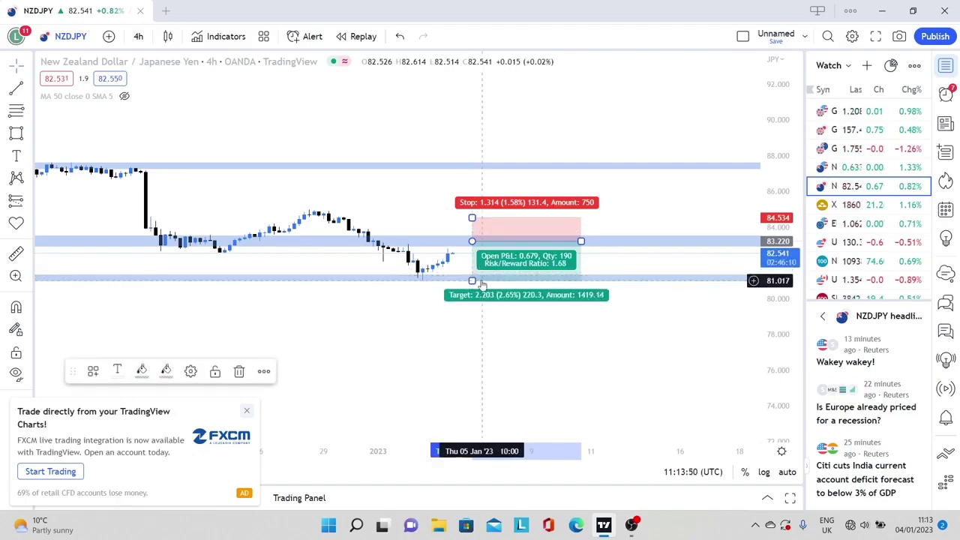
left_click(247, 413)
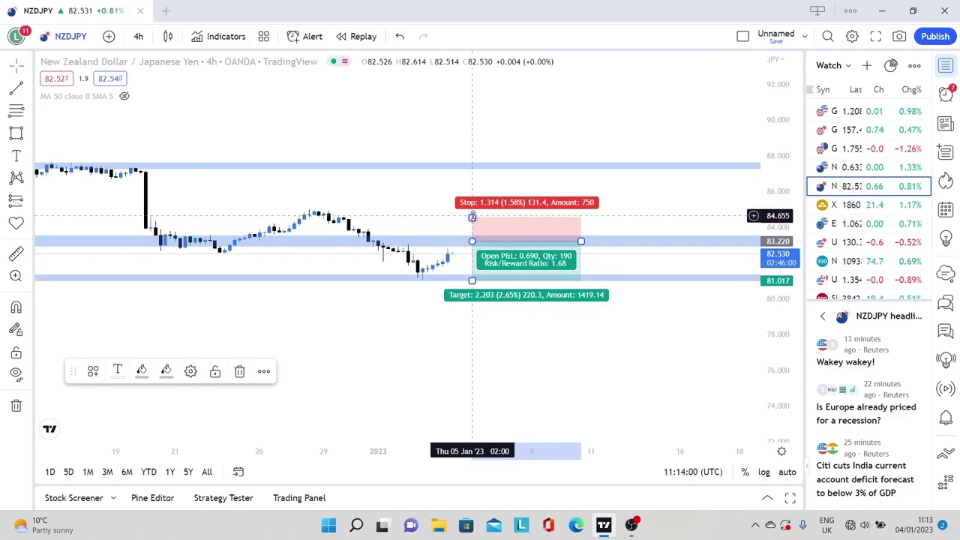
left_click_drag(472, 217, 474, 228)
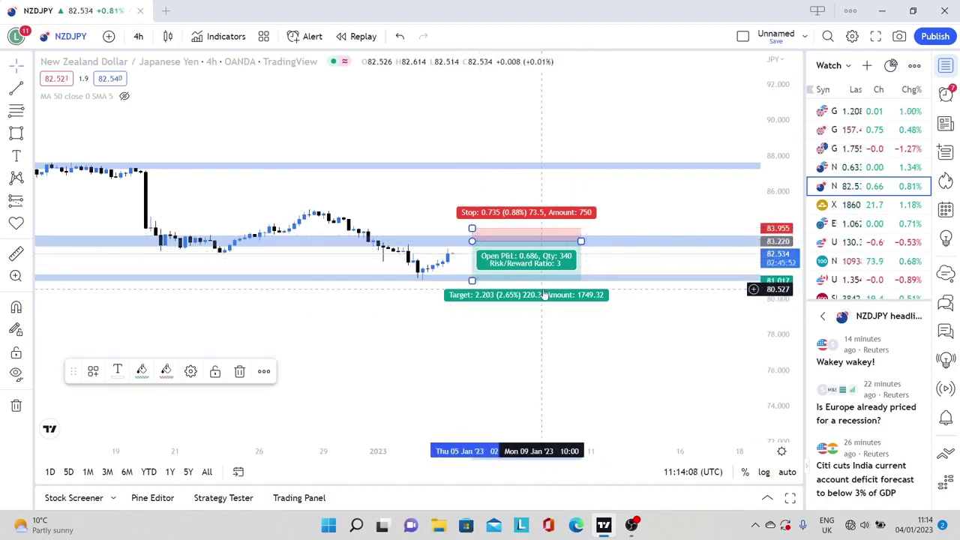
key("Delete")
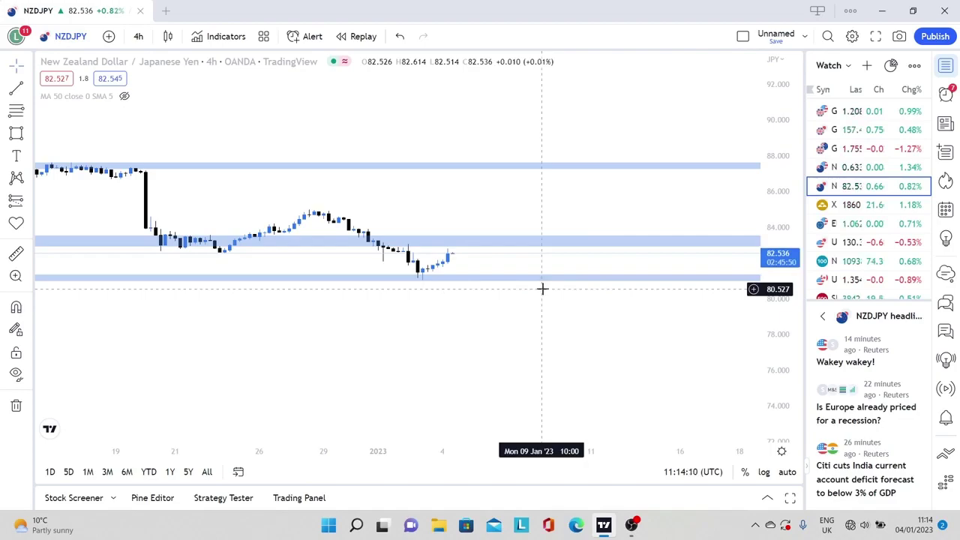
Switch the NZDJPY chart back to the 1-day timeframe and bring more of the earlier price history into view.
left_click(140, 36)
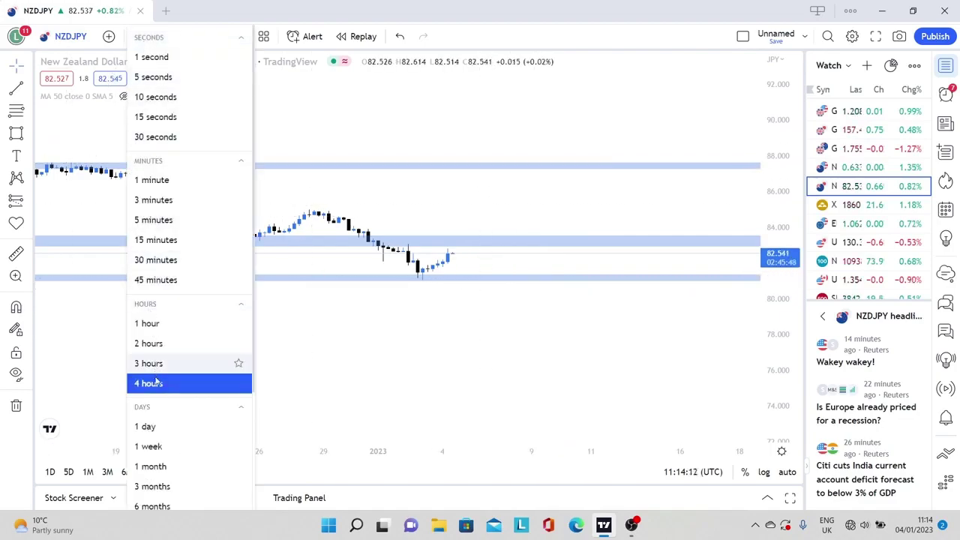
left_click(161, 426)
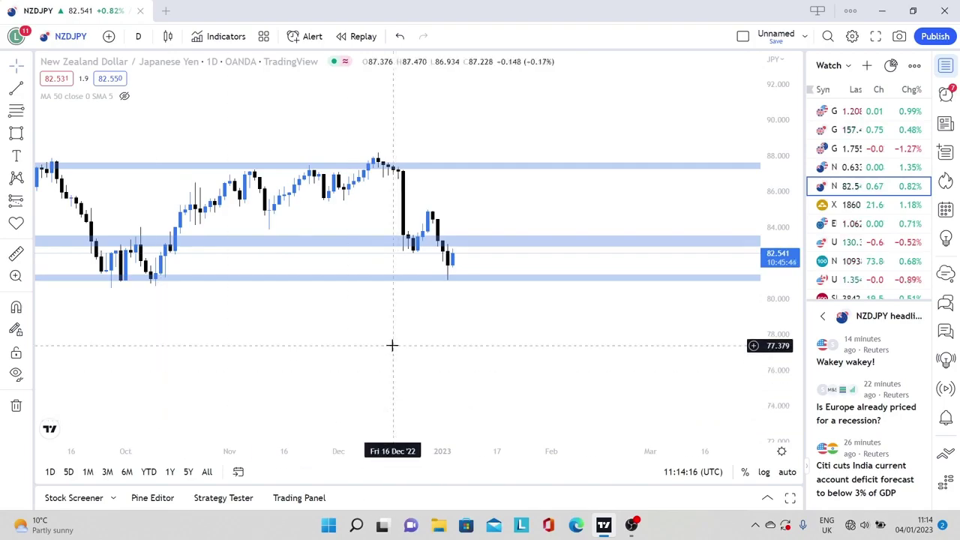
left_click_drag(392, 343, 515, 379)
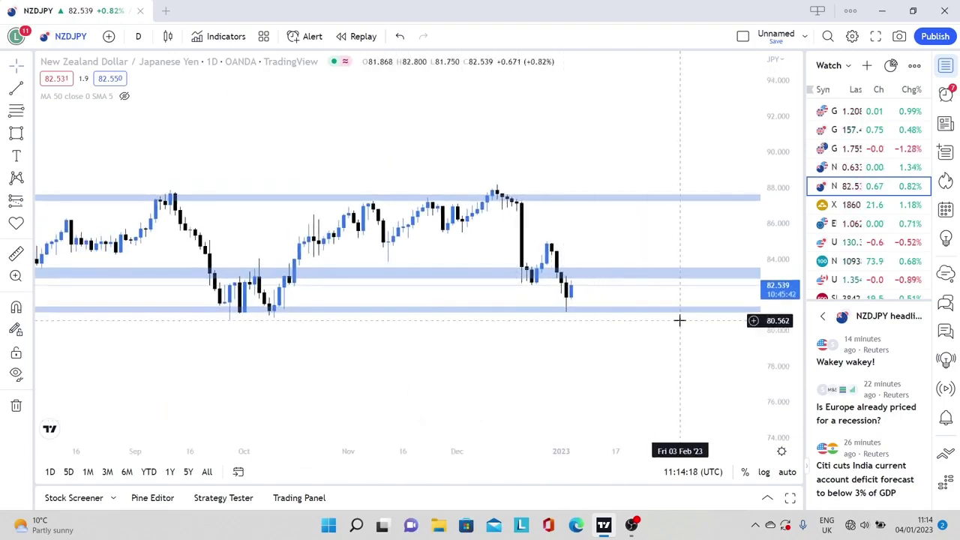
Review the daily charts of GBPUSD, GBPJPY, GBPAUD and NZDUSD from the watchlist with their marked zones and positions.
left_click(887, 114)
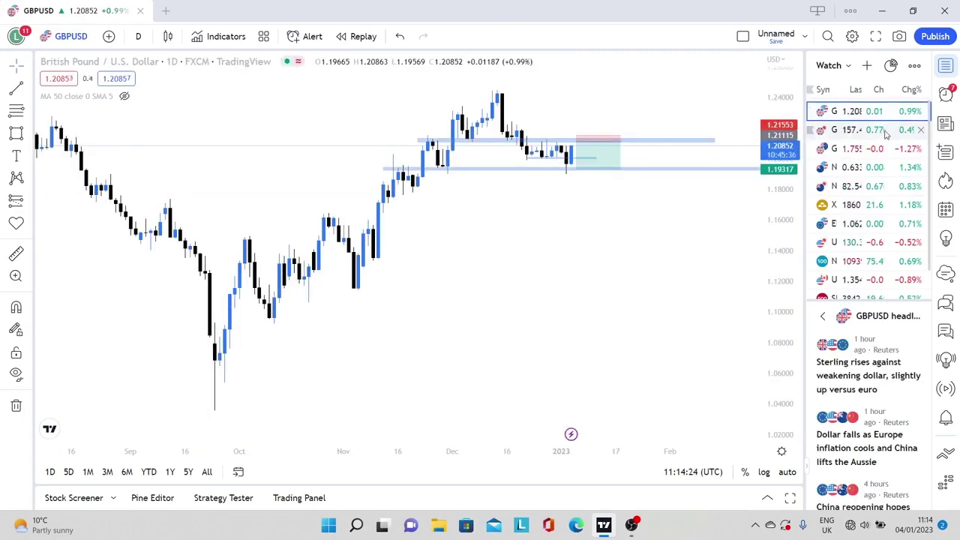
left_click(886, 131)
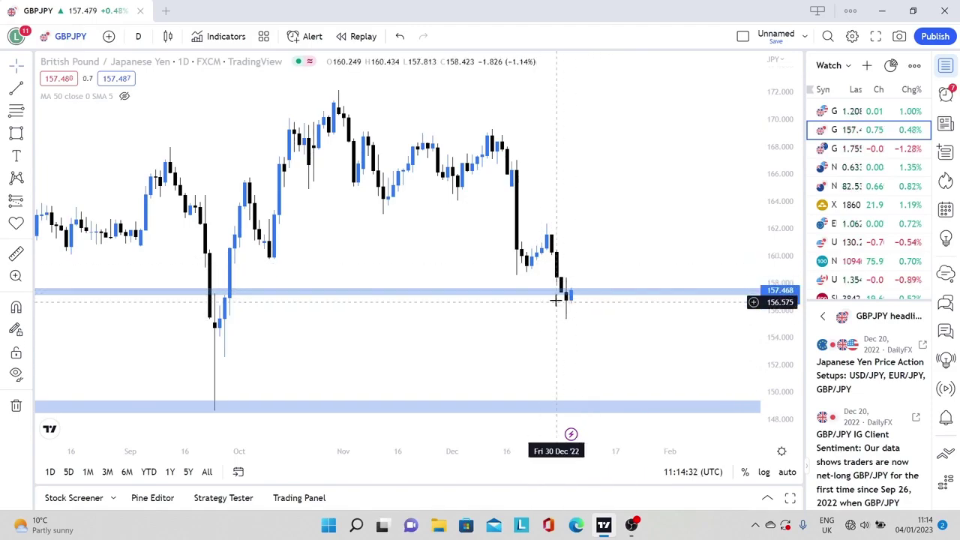
left_click(839, 152)
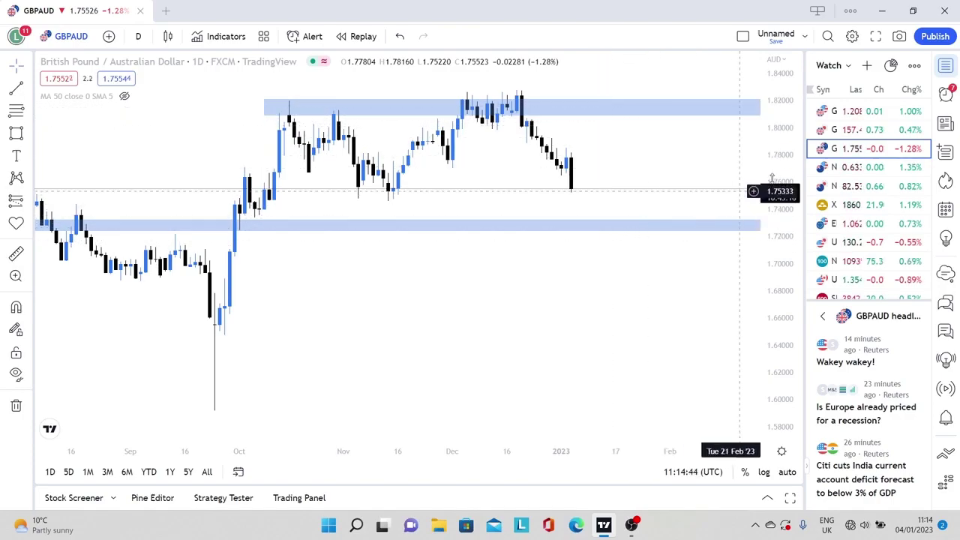
left_click(845, 171)
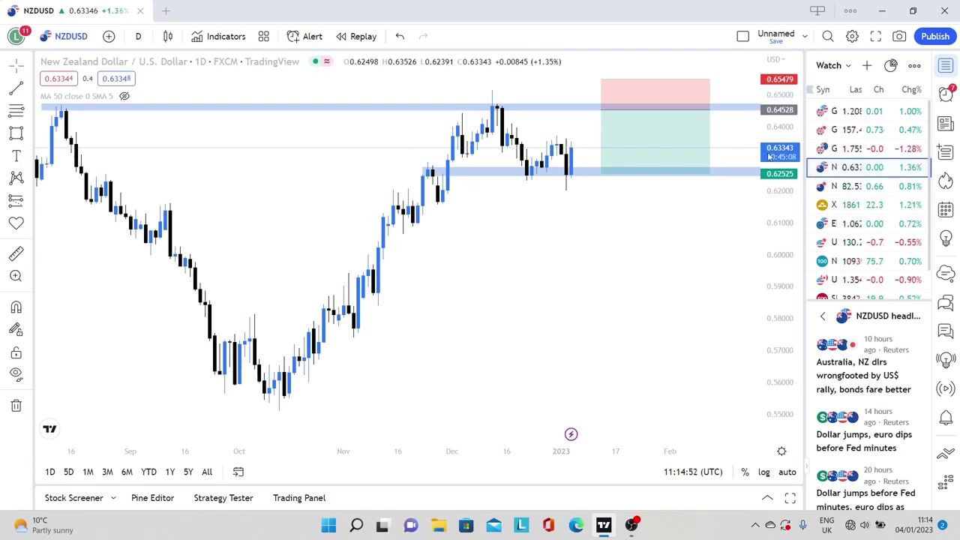
Inspect the short position on the NZDUSD daily chart and the marked zones on the NZDJPY daily chart with a compressed price scale.
left_click(625, 96)
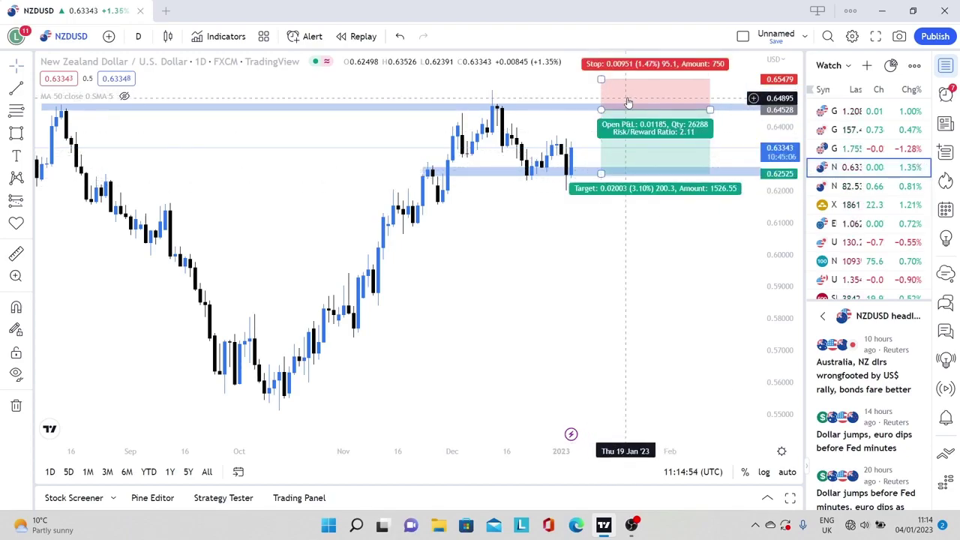
left_click(575, 120)
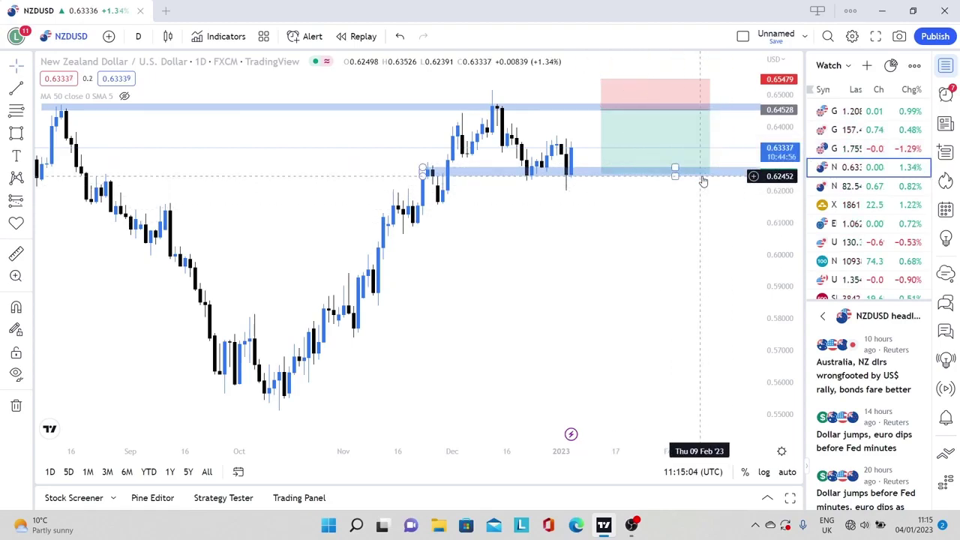
left_click(882, 186)
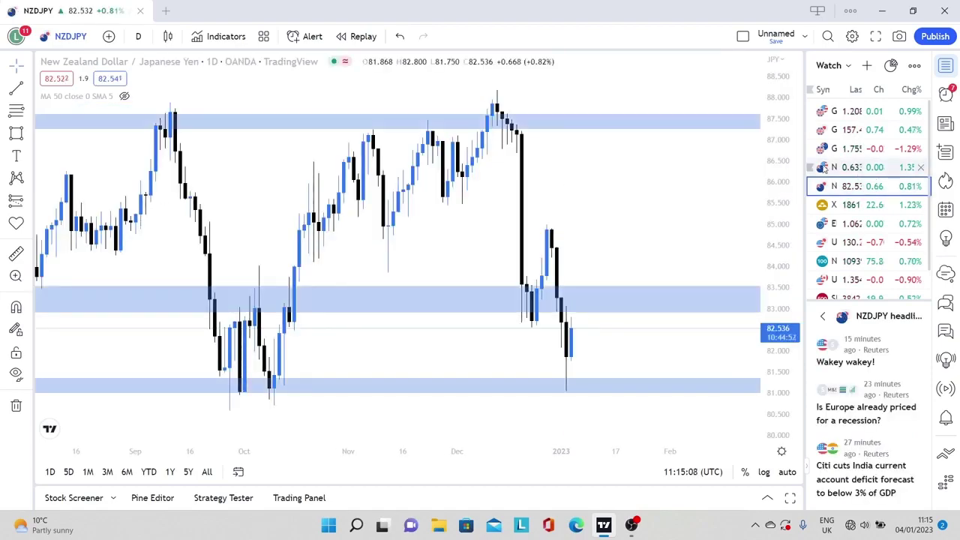
left_click_drag(782, 213, 782, 231)
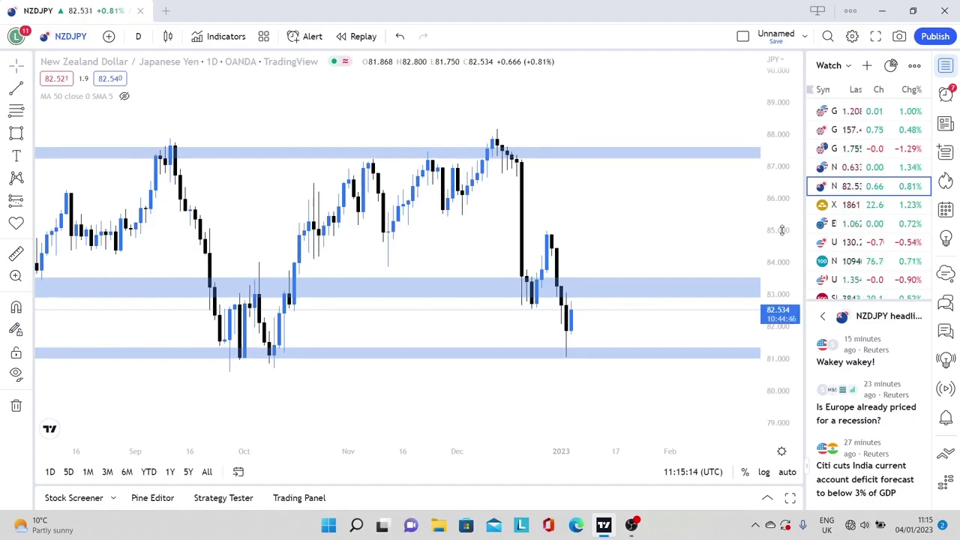
Open the XAUUSD chart from the watchlist and switch it to the 1-week timeframe.
left_click(847, 212)
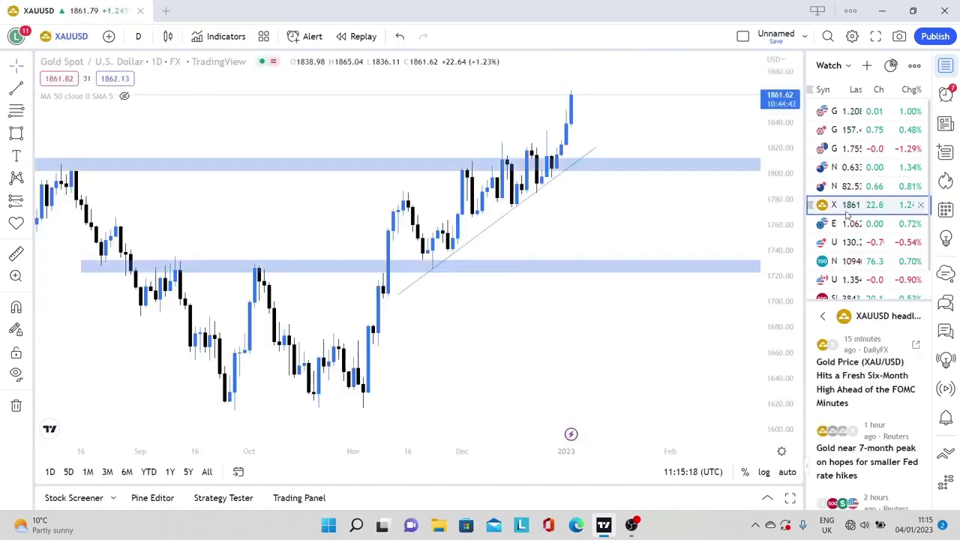
left_click(147, 37)
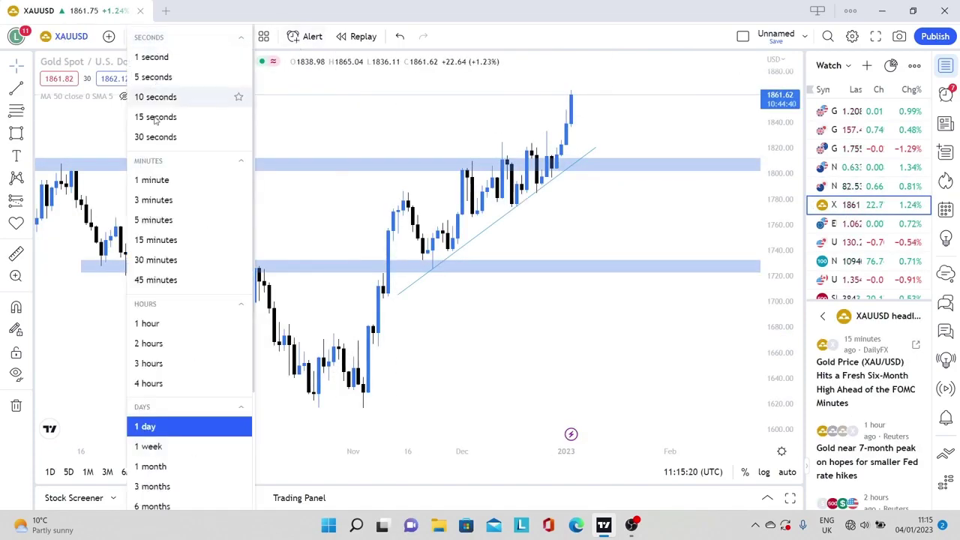
left_click(172, 452)
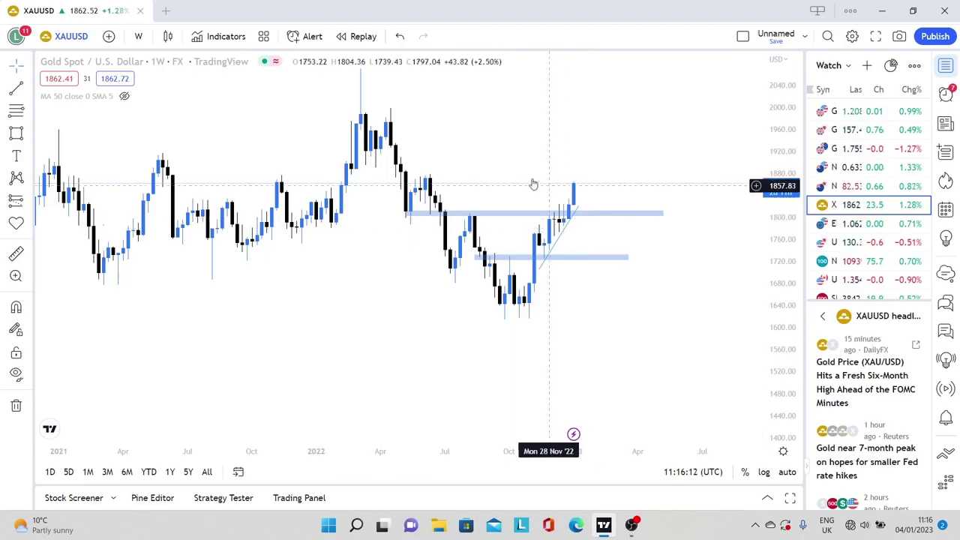
Draw a rectangle zone on weekly XAUUSD from about 1862 to 1876, spanning 1 November 2021 to 8 May 2023.
left_click(16, 135)
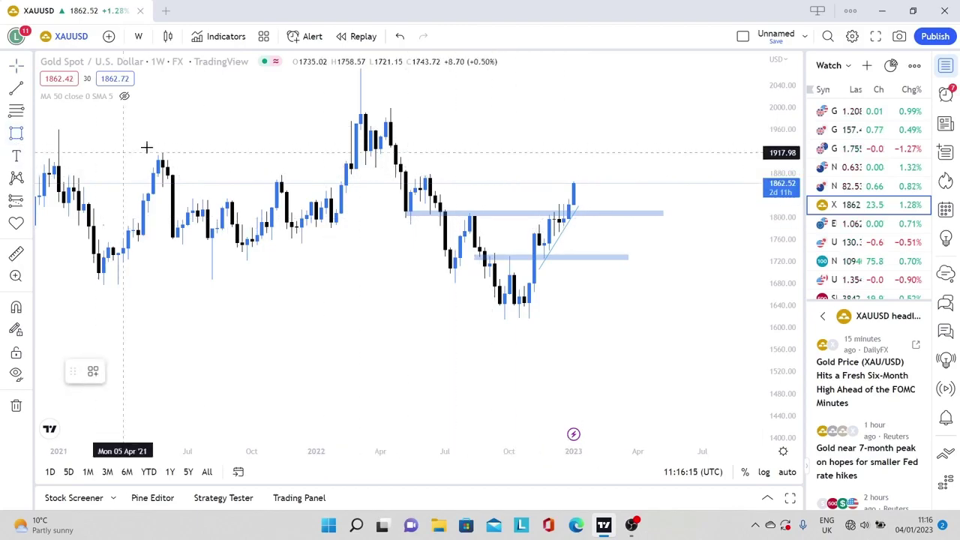
left_click(272, 175)
left_click(455, 197)
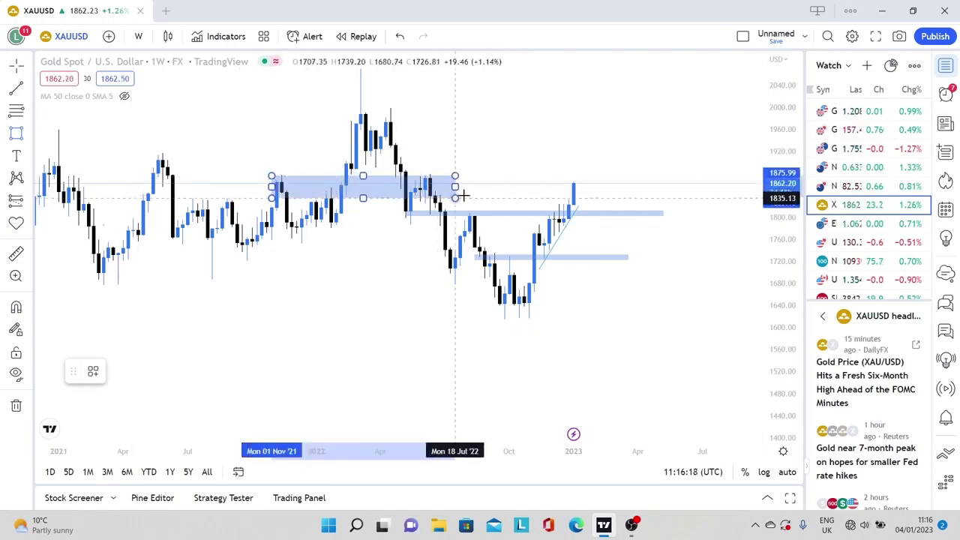
left_click(663, 181)
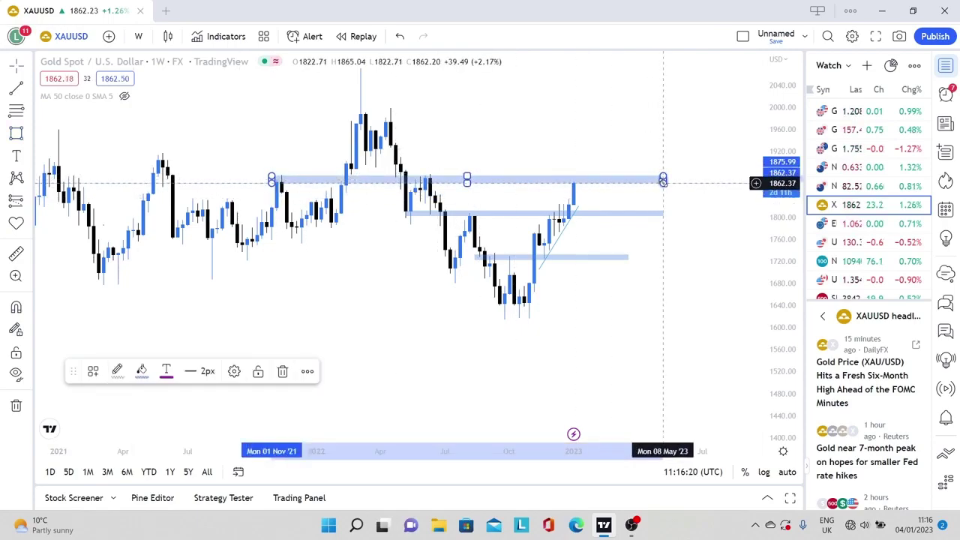
left_click(660, 154)
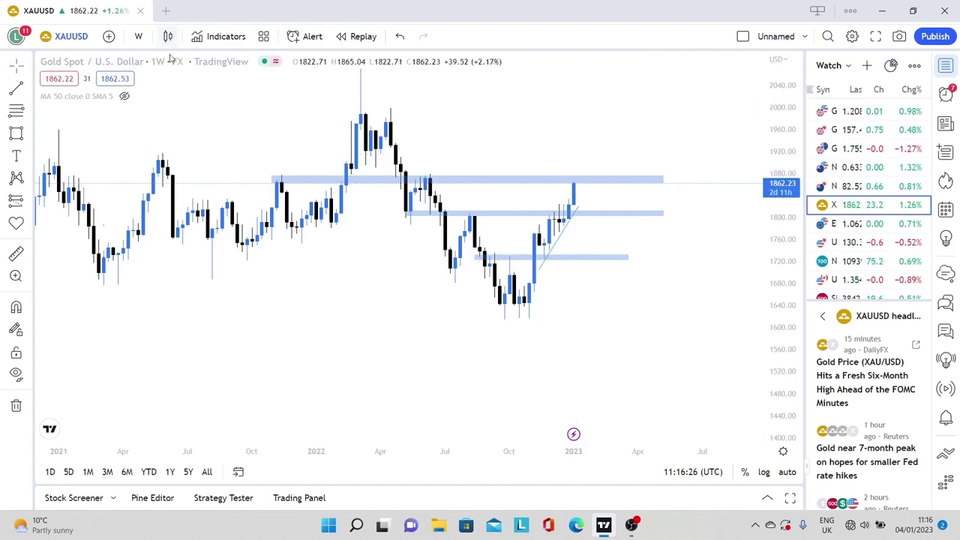
Sketch a freehand Brush path from the latest XAUUSD candle, dipping to the zone near 1807 and rising above the upper zone.
left_click(30, 156)
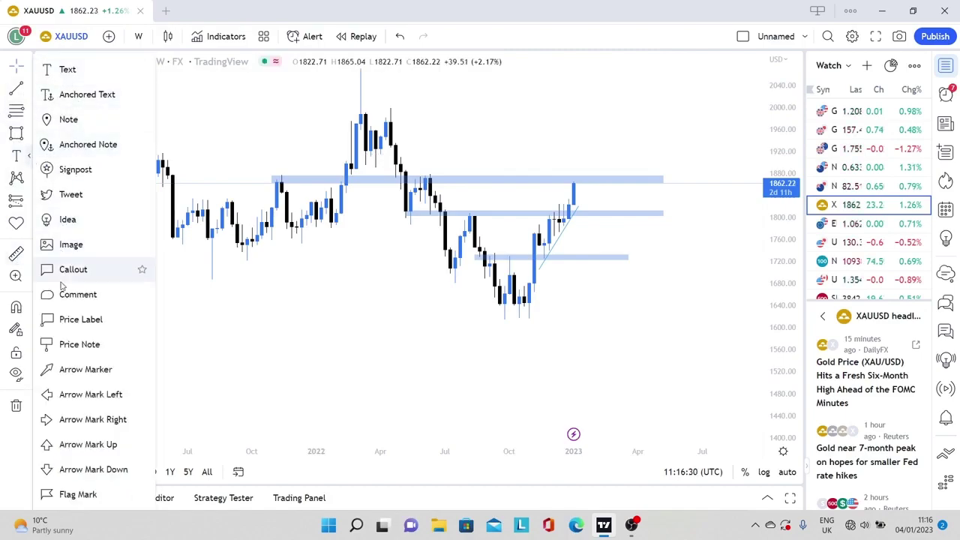
left_click(28, 91)
left_click(557, 195)
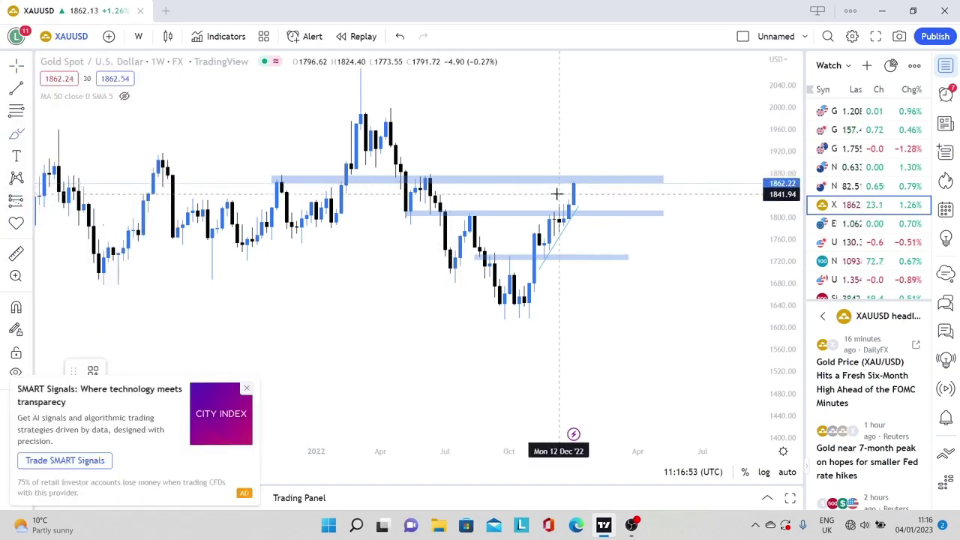
left_click(586, 183)
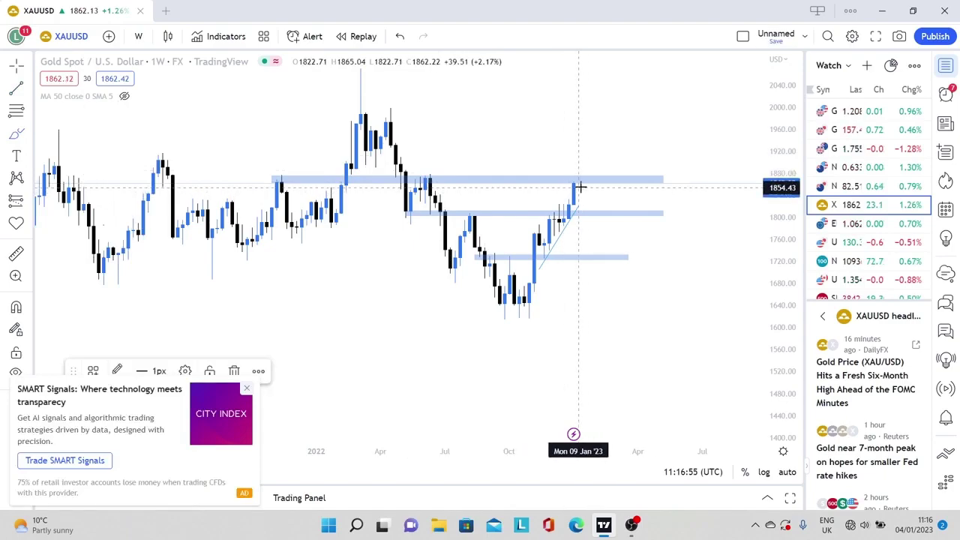
mouse_move(589, 182)
left_mouse_down()
mouse_move(605, 178)
mouse_move(609, 212)
mouse_move(638, 161)
left_mouse_up()
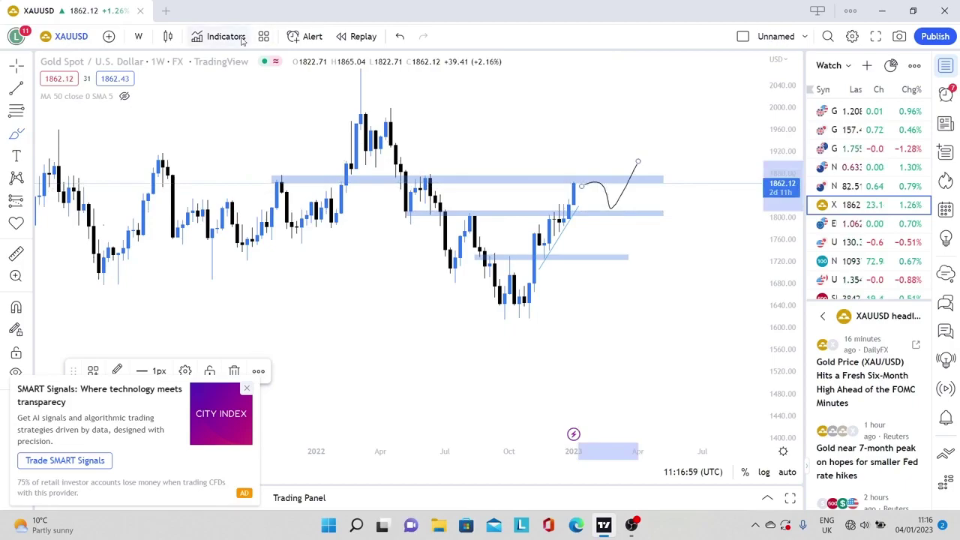
Place a Long Position on XAUUSD with entry about 1807.90, stop about 1781.79 and target about 1864.64.
left_click(32, 112)
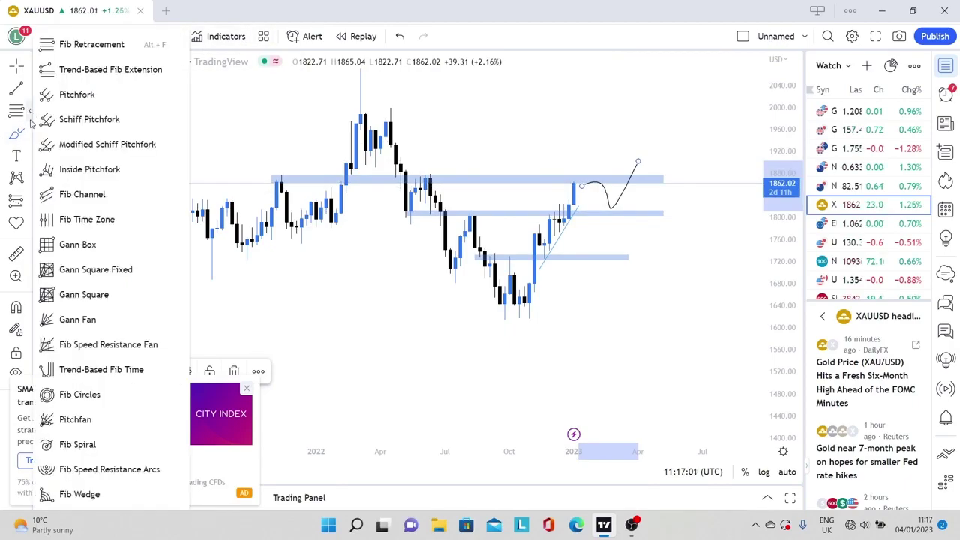
left_click(29, 158)
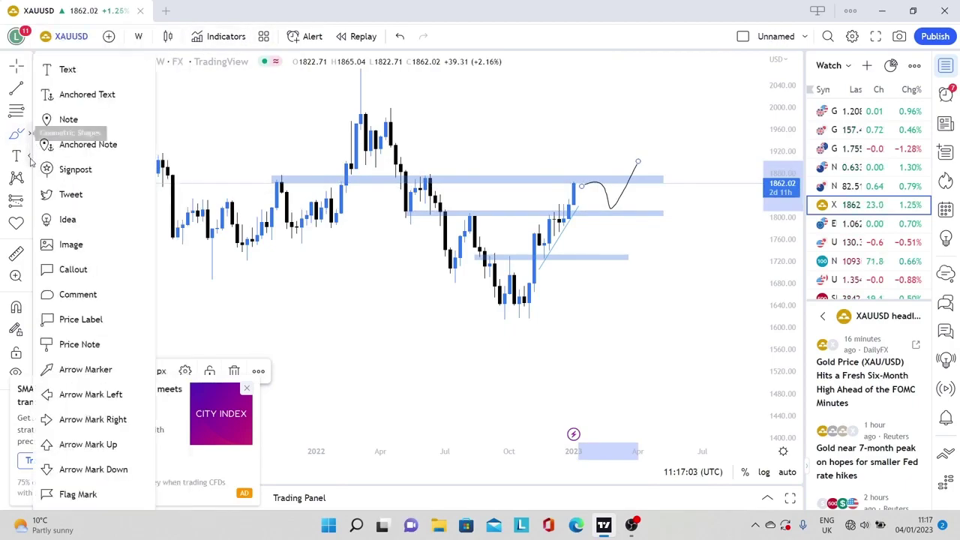
left_click(30, 201)
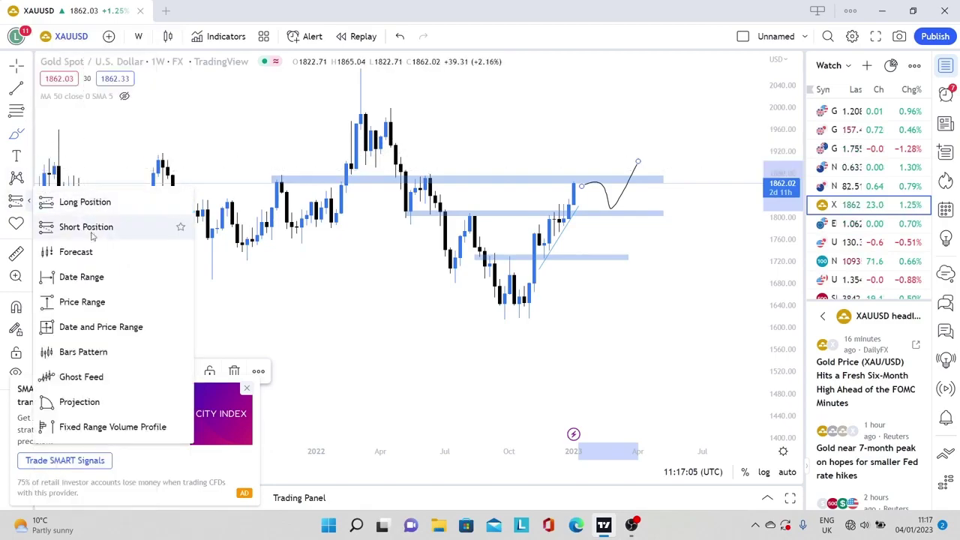
left_click(85, 202)
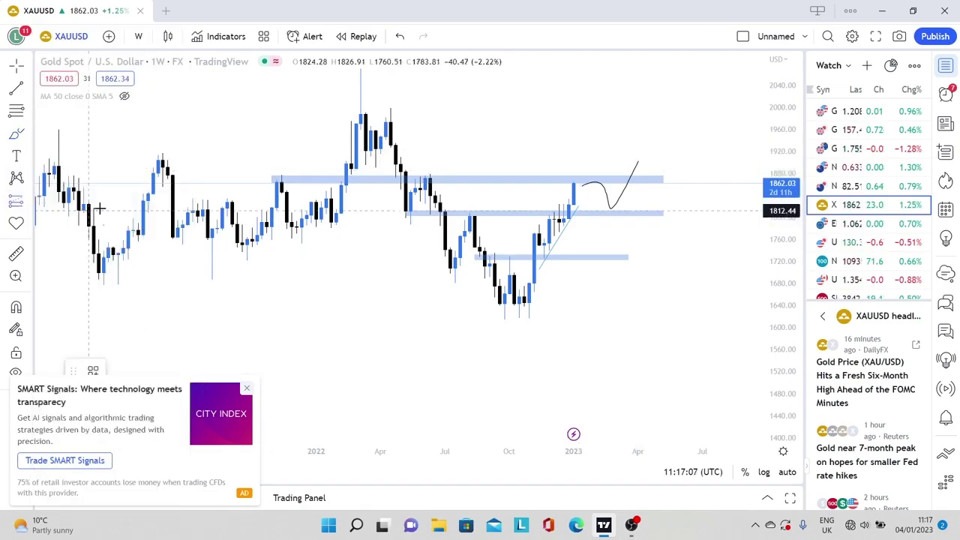
left_click(609, 214)
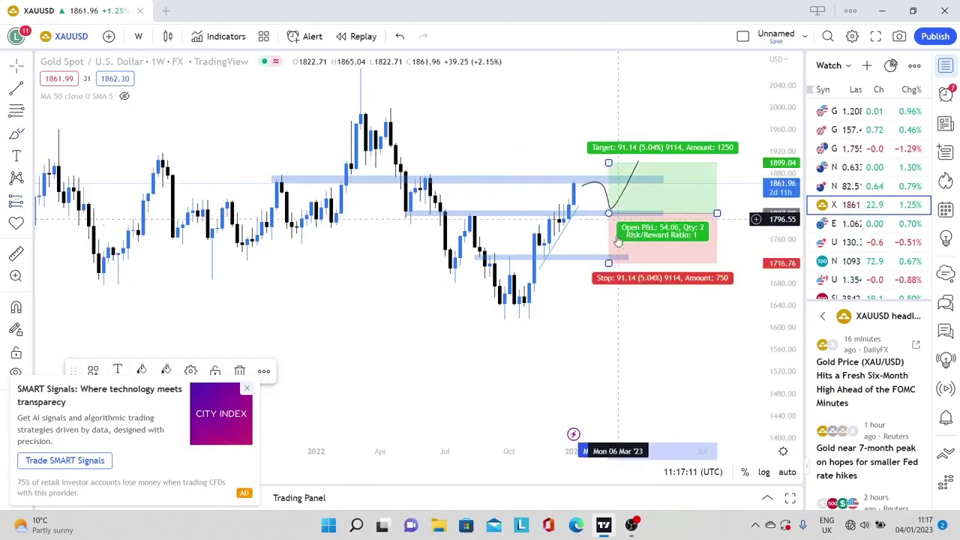
left_click_drag(611, 258, 609, 227)
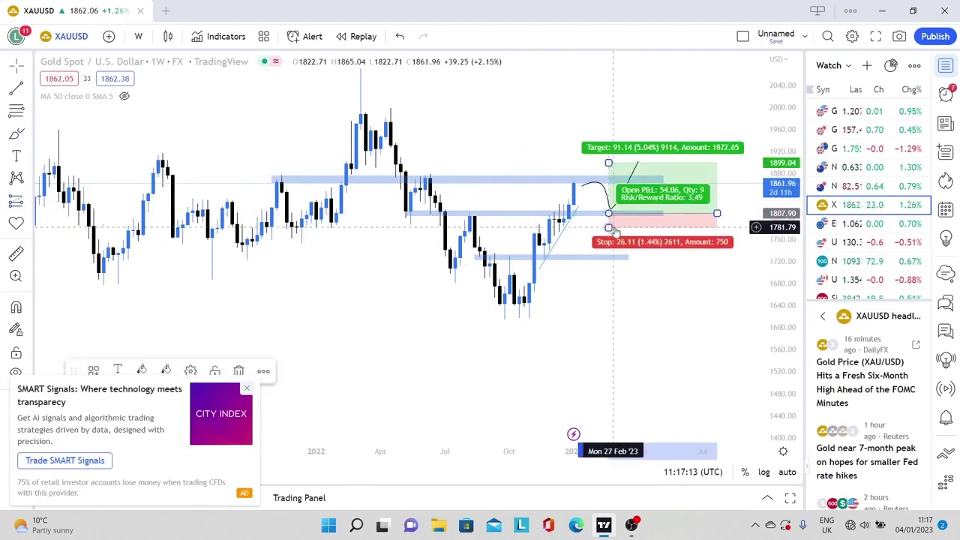
left_click_drag(609, 162, 609, 181)
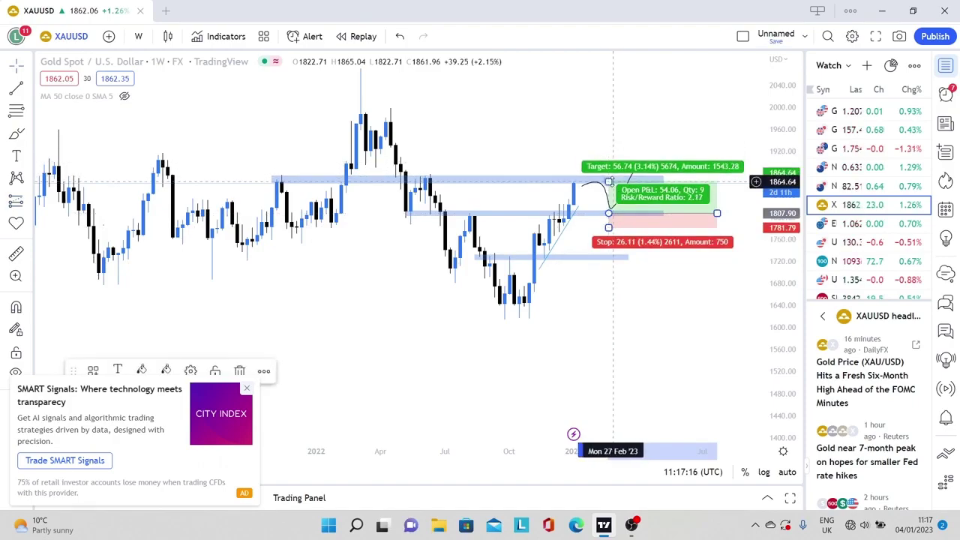
Close the advertisement and the ad-free upgrade offer, and deselect the long position.
left_click(246, 390)
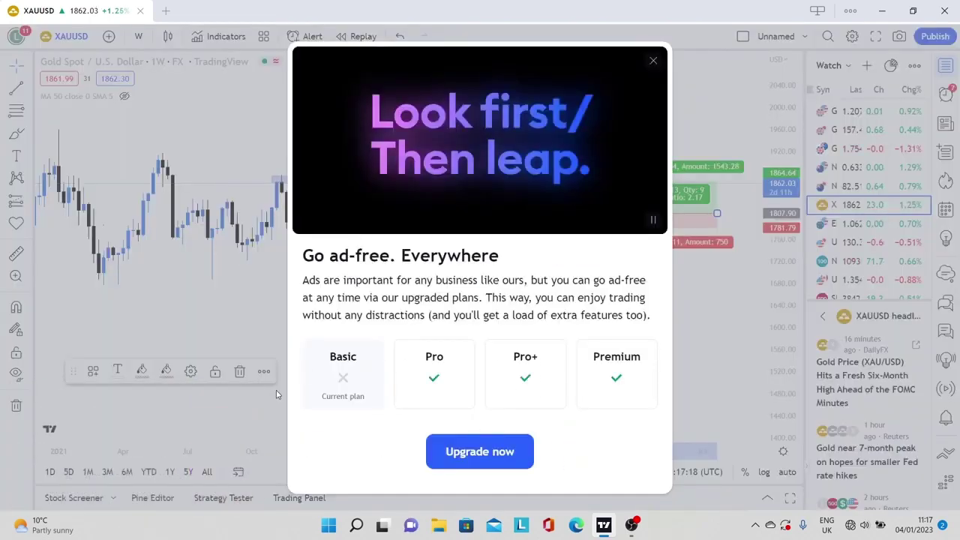
left_click(653, 60)
left_click(628, 340)
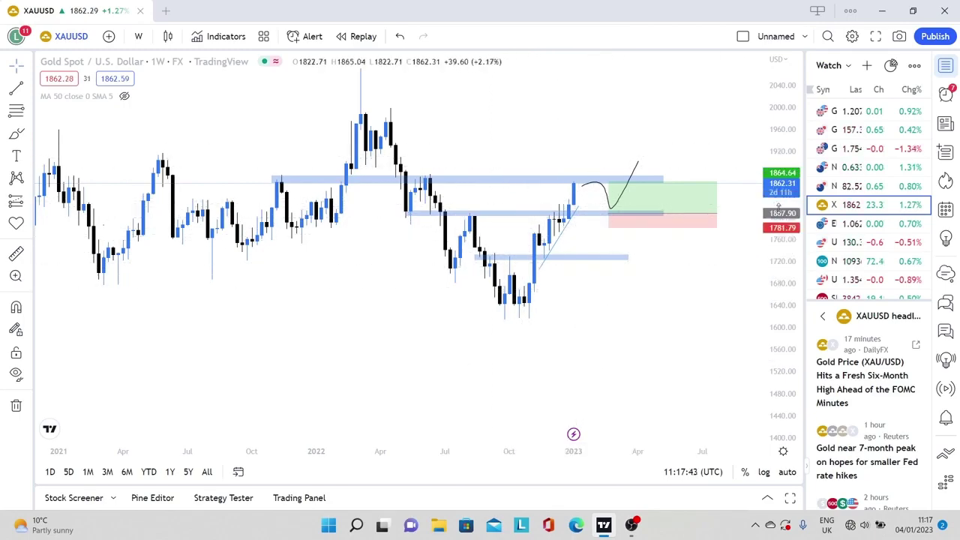
Open the EURUSD chart from the watchlist and delete its old trend line and both small zones around the latest candles.
left_click(860, 223)
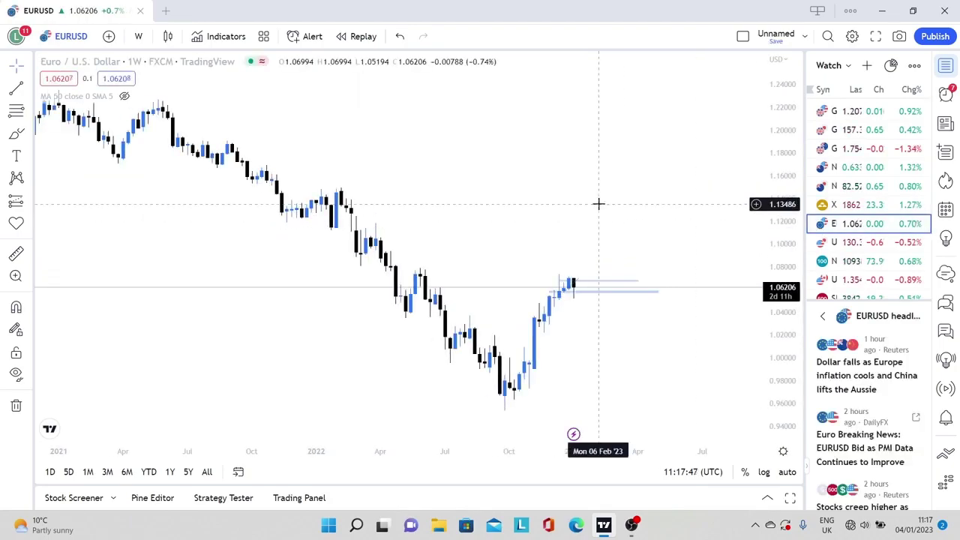
left_click(576, 287)
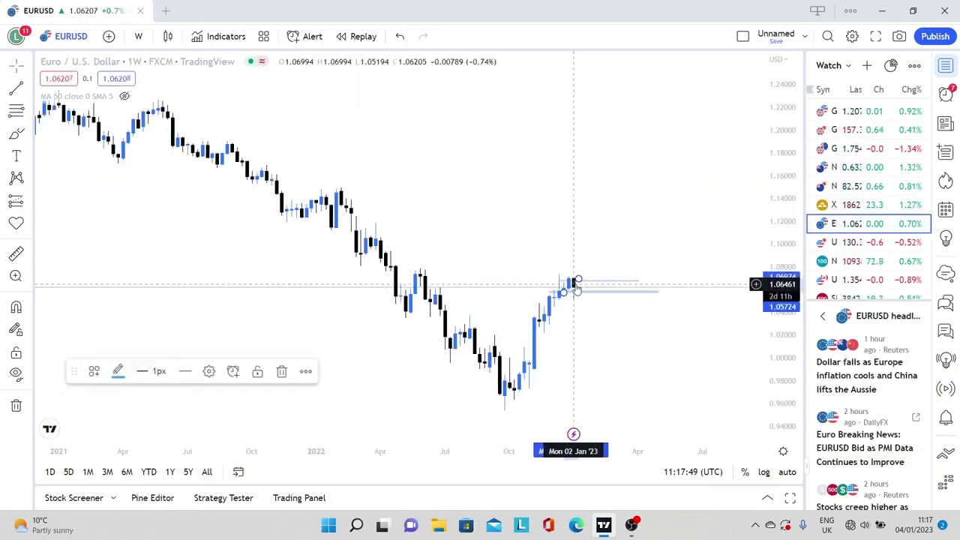
key("Escape")
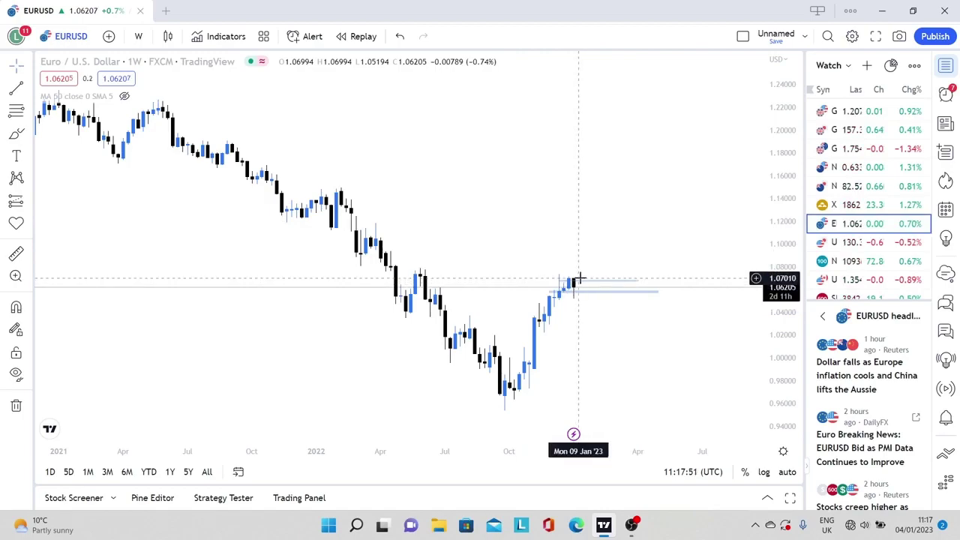
left_click(581, 287)
key("Delete")
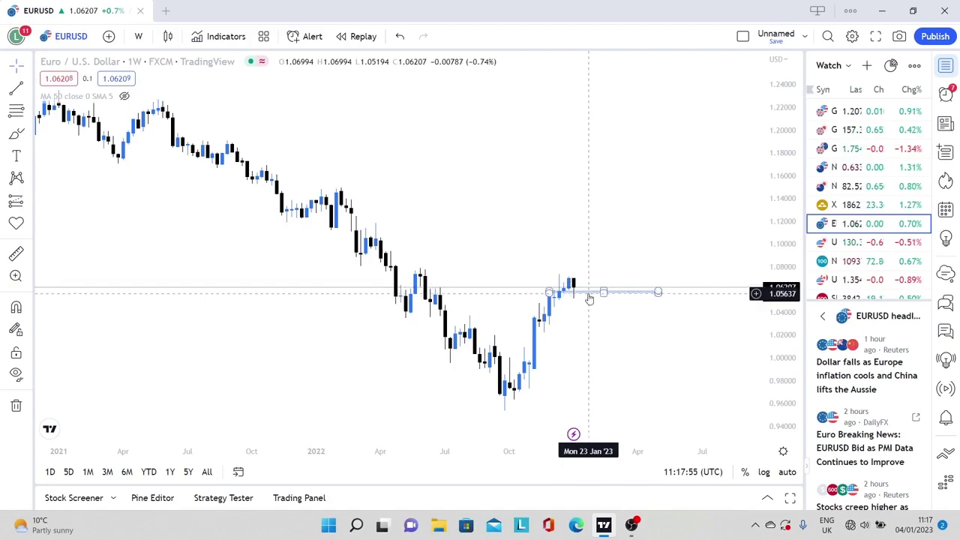
left_click(589, 293)
key("Delete")
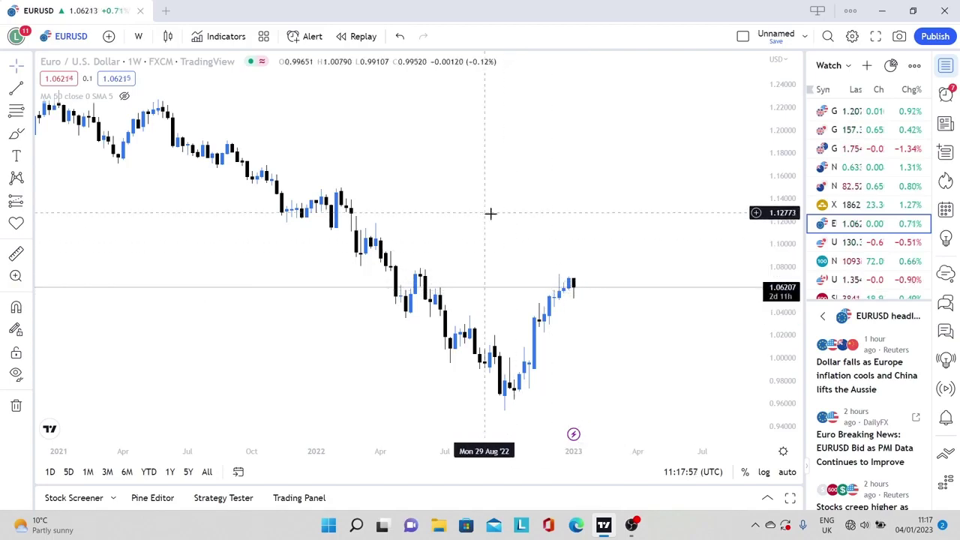
Draw a rectangle resistance zone on weekly EURUSD from about 1.0712 to 1.0778, spanning 9 May 2022 to 7 August 2023.
left_click_drag(482, 211, 639, 268)
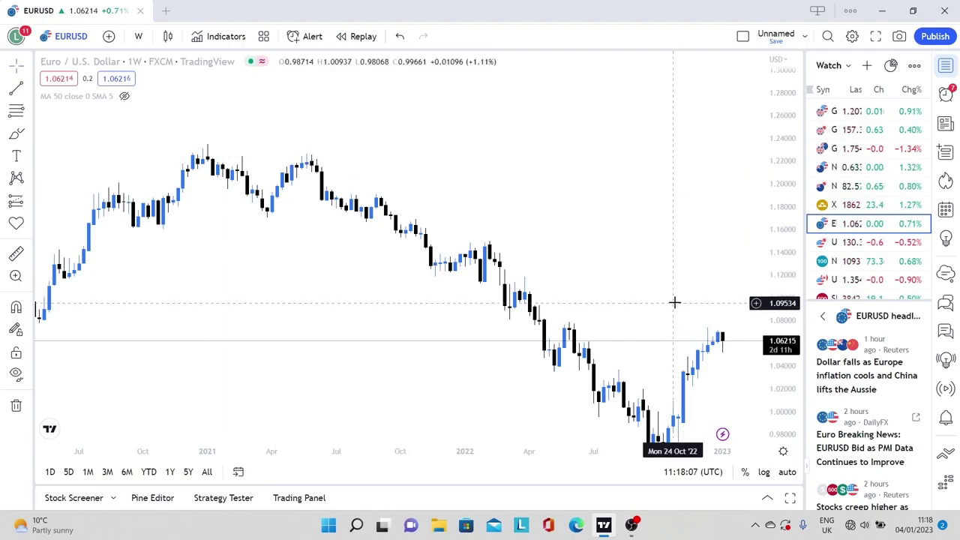
left_click_drag(674, 302, 508, 258)
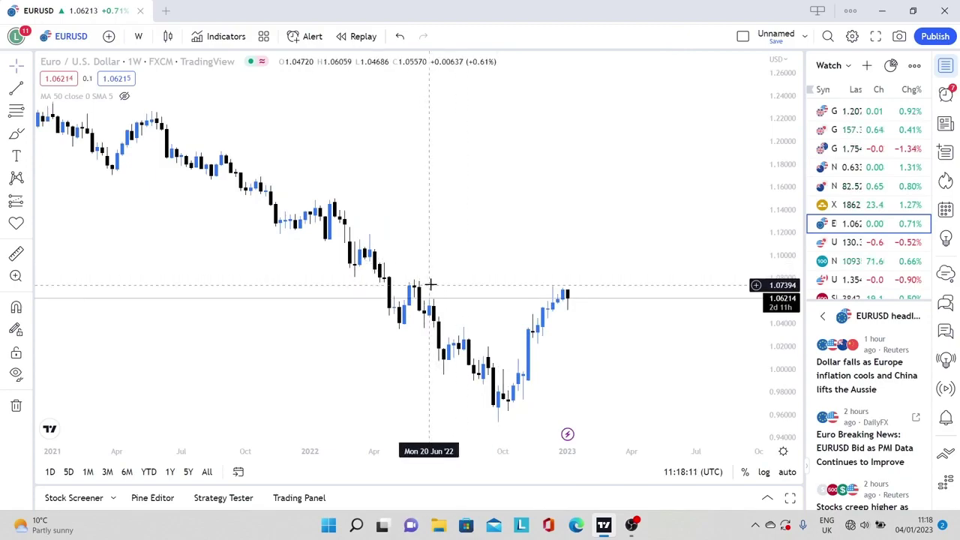
left_click(28, 134)
left_click(78, 196)
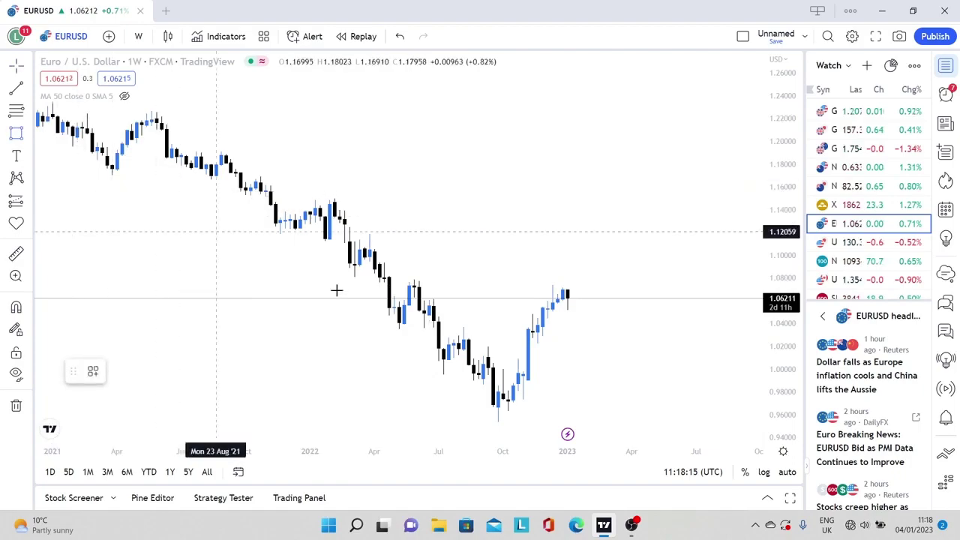
left_click_drag(397, 282, 449, 291)
left_click_drag(534, 319, 721, 288)
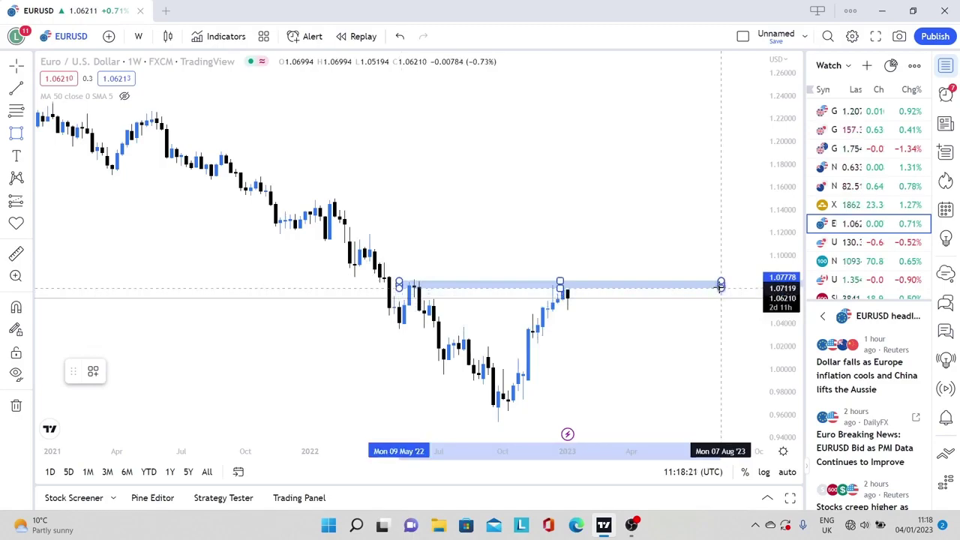
left_click(683, 267)
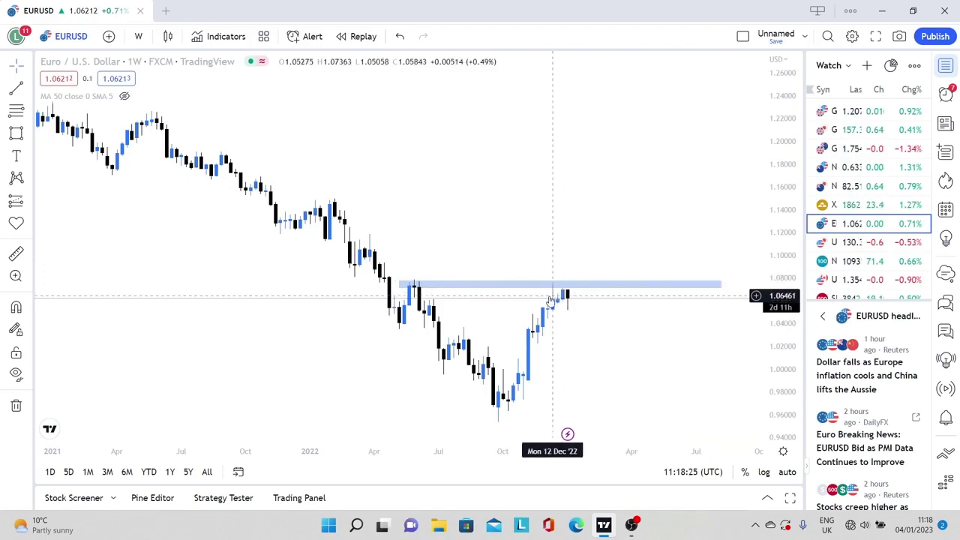
left_click_drag(551, 293, 562, 272)
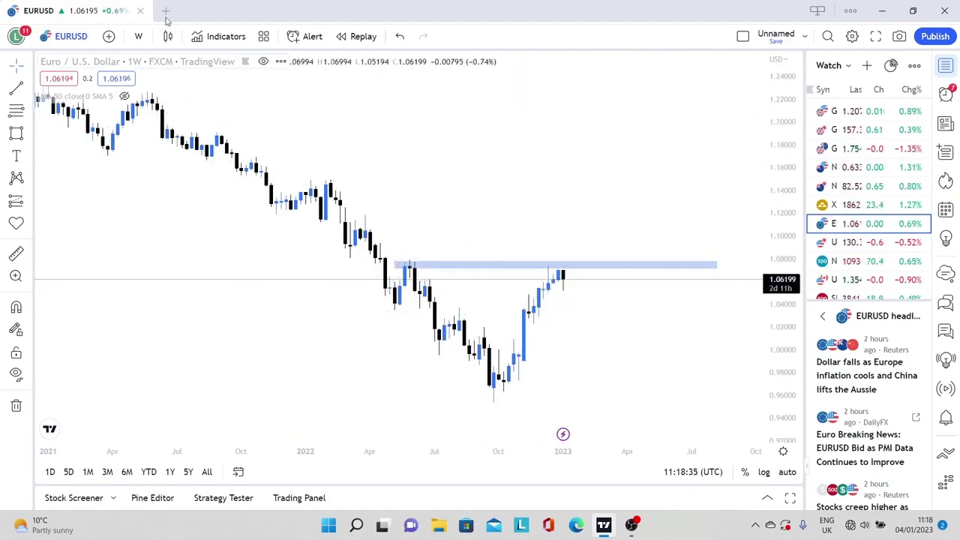
Switch EURUSD to the daily timeframe and draw a rectangle support zone down to about 1.0438, spanning 10 November 2022 to 23 February 2023.
left_click(138, 36)
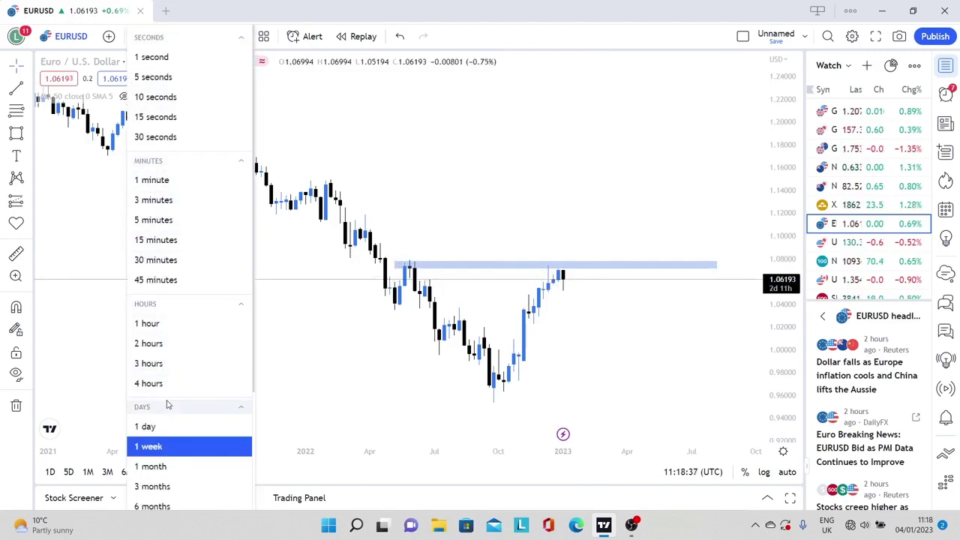
left_click(176, 426)
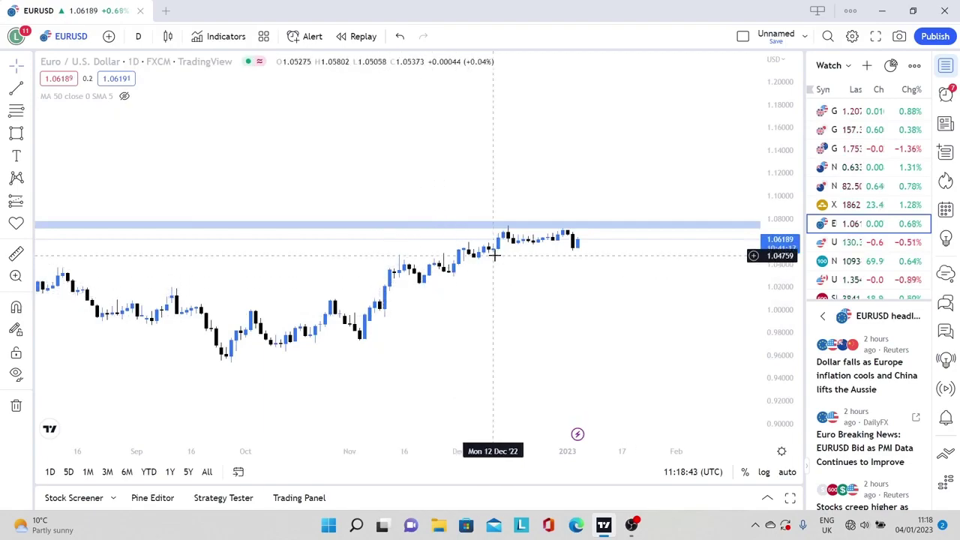
left_click(16, 133)
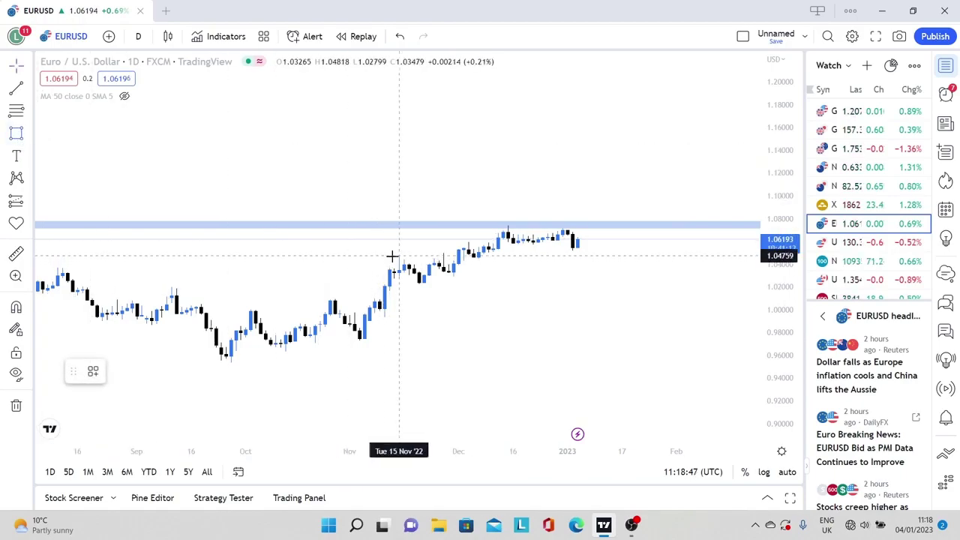
mouse_move(384, 254)
left_mouse_down()
mouse_move(718, 289)
mouse_move(761, 259)
mouse_move(724, 285)
mouse_move(761, 254)
mouse_move(745, 253)
mouse_move(755, 257)
left_mouse_up()
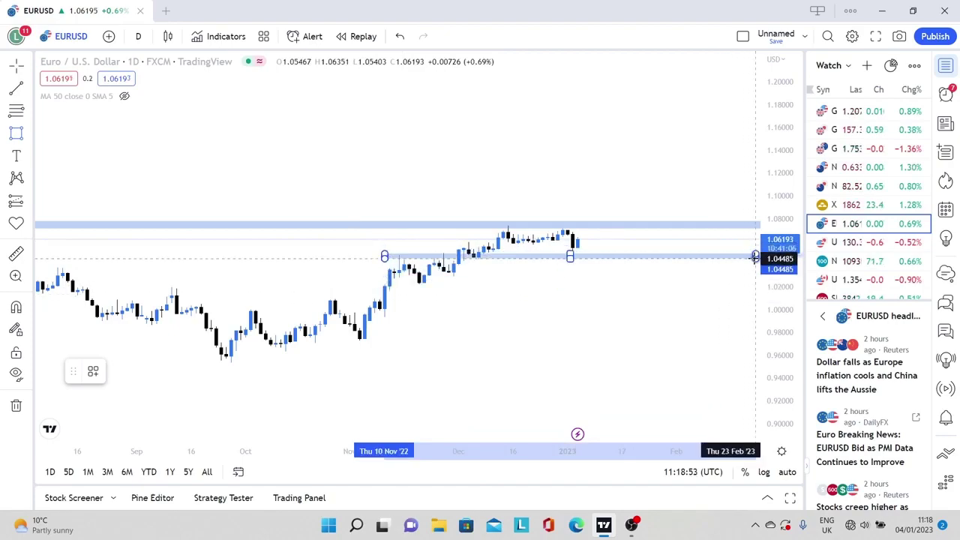
left_click(754, 257)
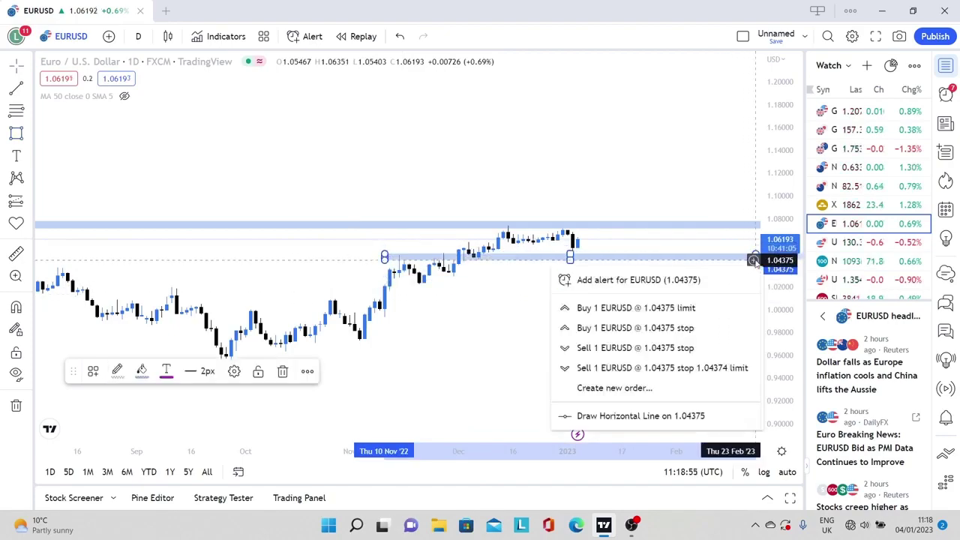
left_click(544, 315)
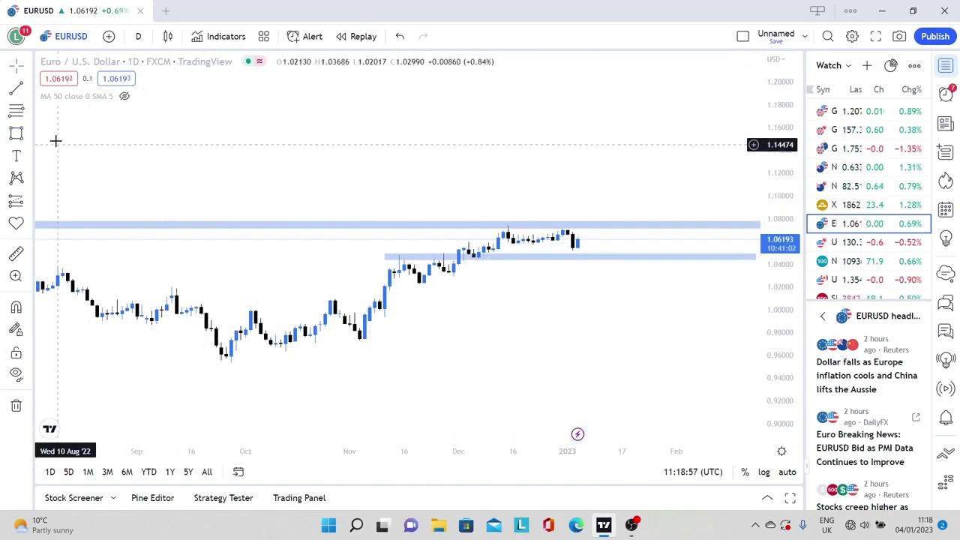
Draw a Fib Retracement on daily EURUSD from about 0.9537 on 23 September 2022 up to about 1.0739, and delete it.
left_click(27, 112)
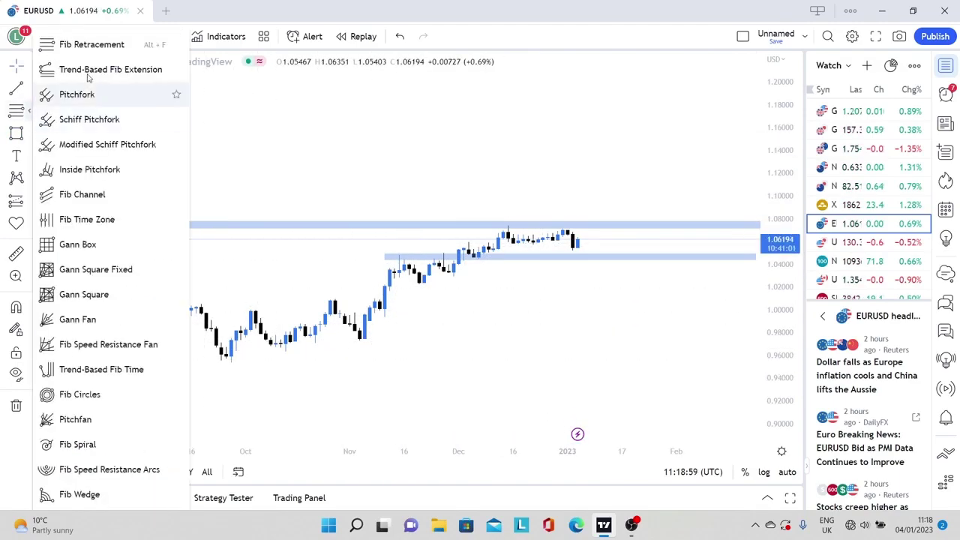
left_click(56, 43)
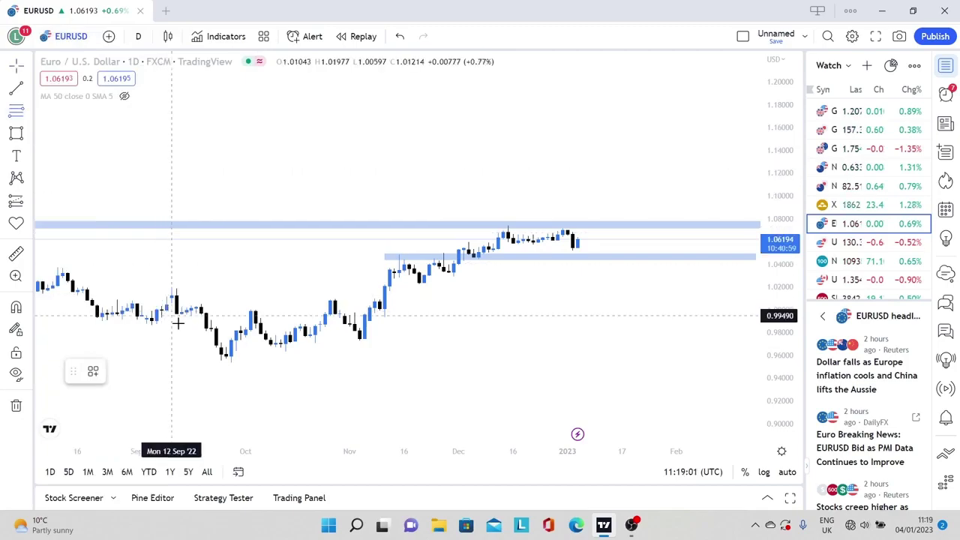
left_click(216, 362)
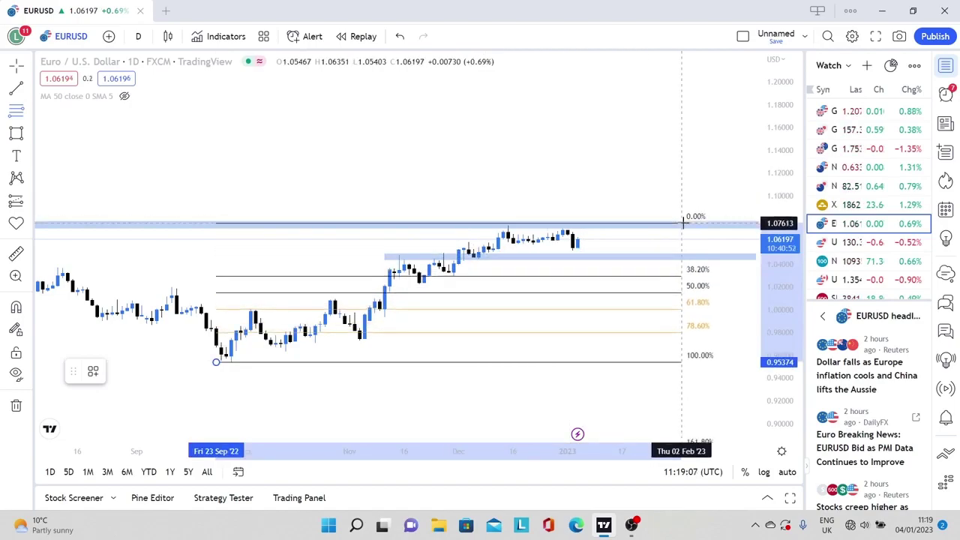
left_click(685, 223)
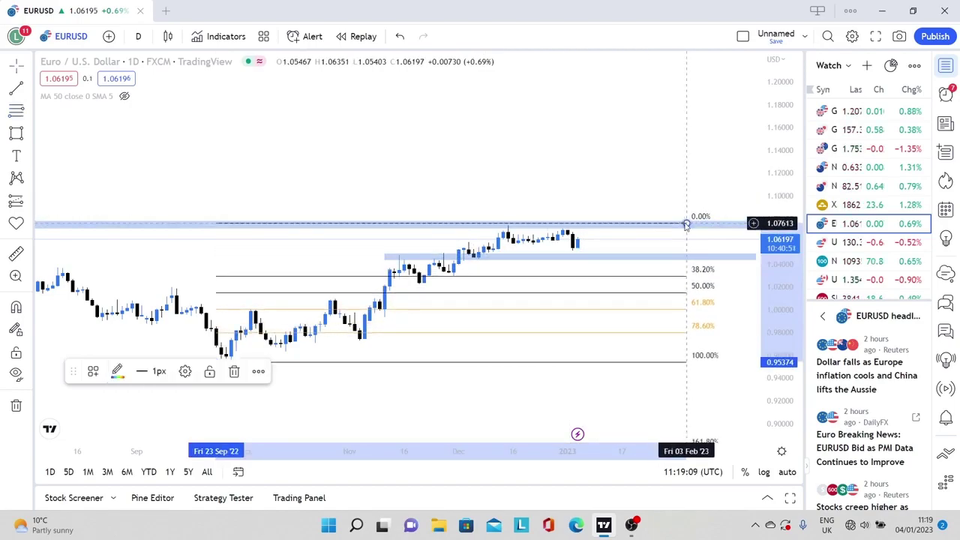
left_click_drag(687, 225, 689, 228)
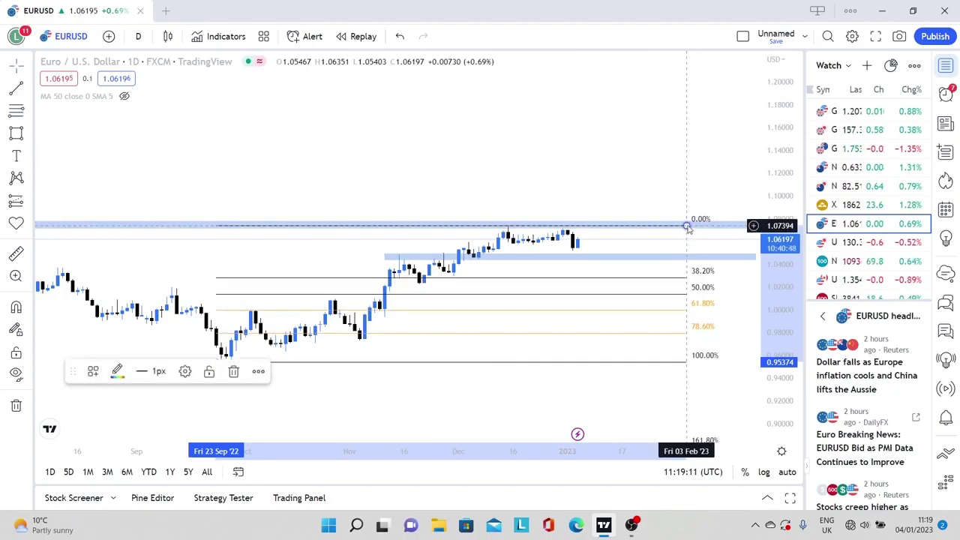
left_click(688, 208)
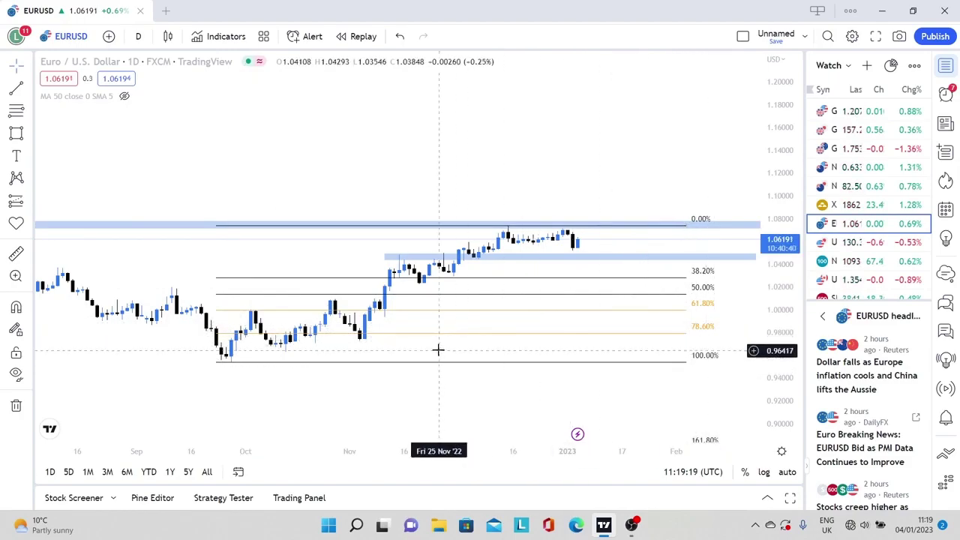
left_click(585, 364)
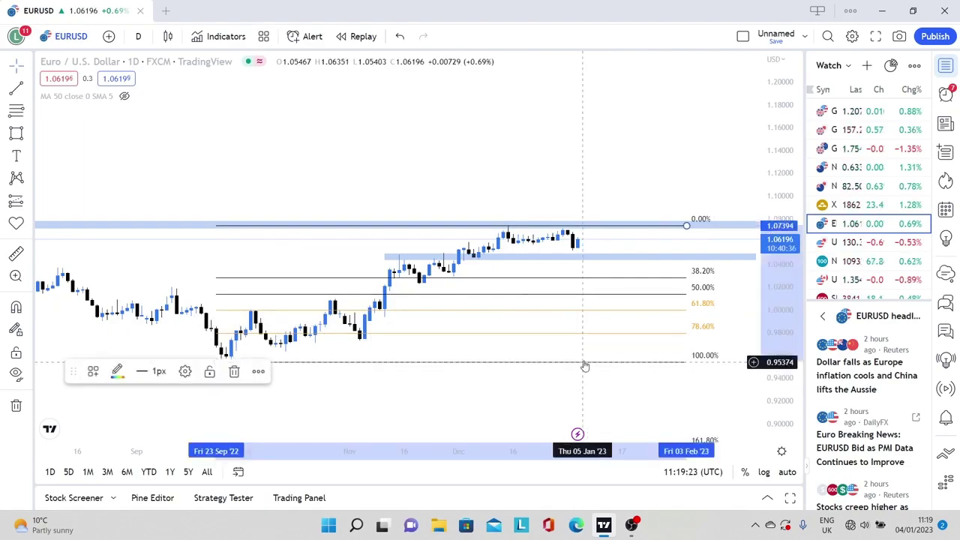
key("Delete")
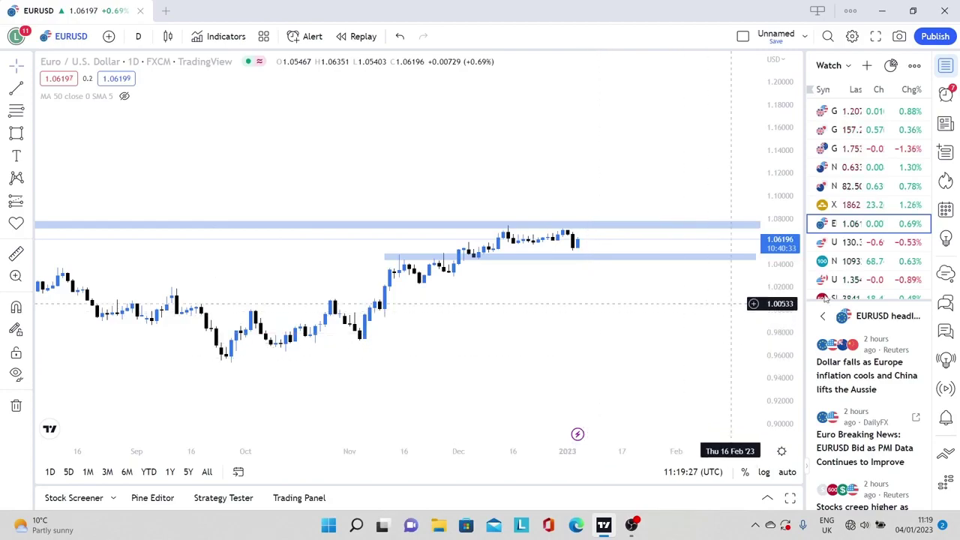
Open the USDJPY chart from the watchlist and examine the lowest zone's earlier price reactions back to May 2022.
left_click(893, 248)
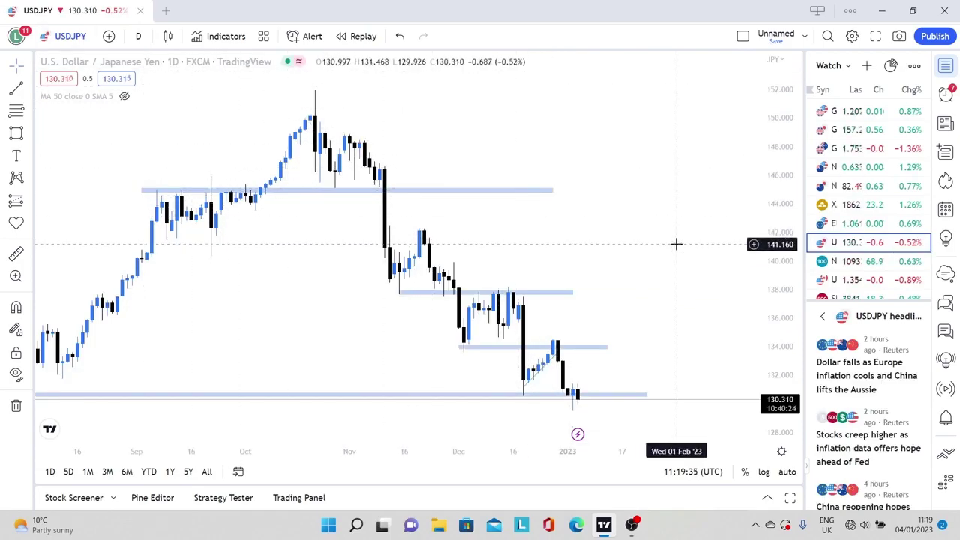
left_click_drag(676, 244, 682, 200)
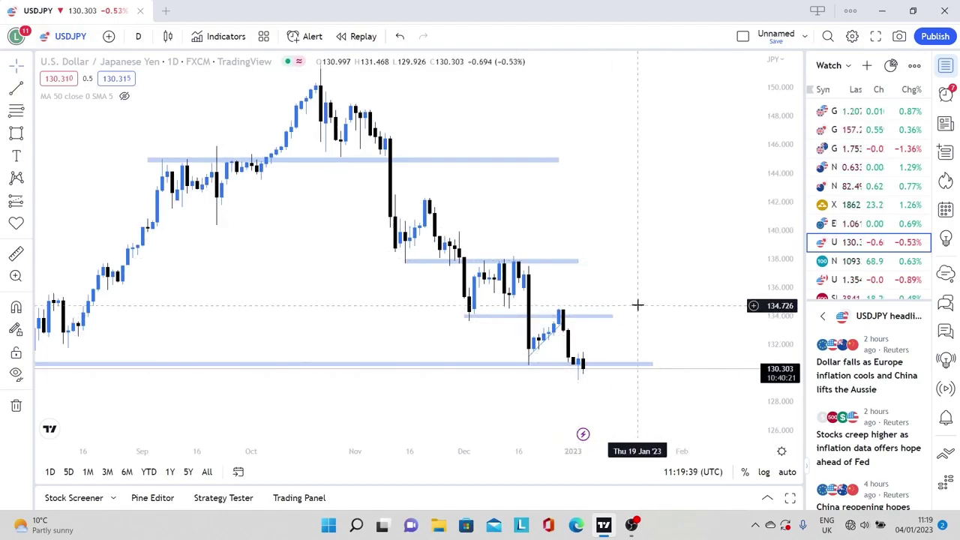
left_click_drag(362, 313, 530, 284)
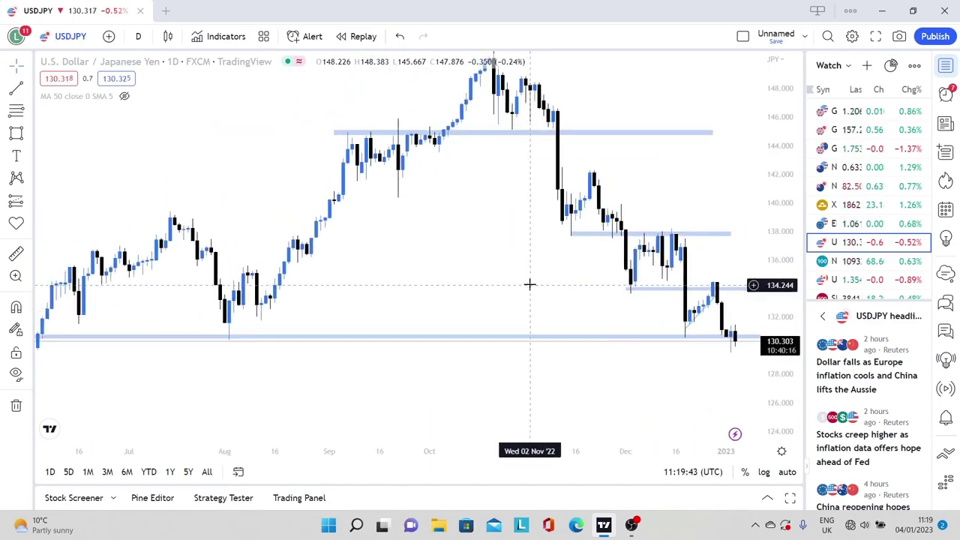
scroll(529, 283, "down", 2)
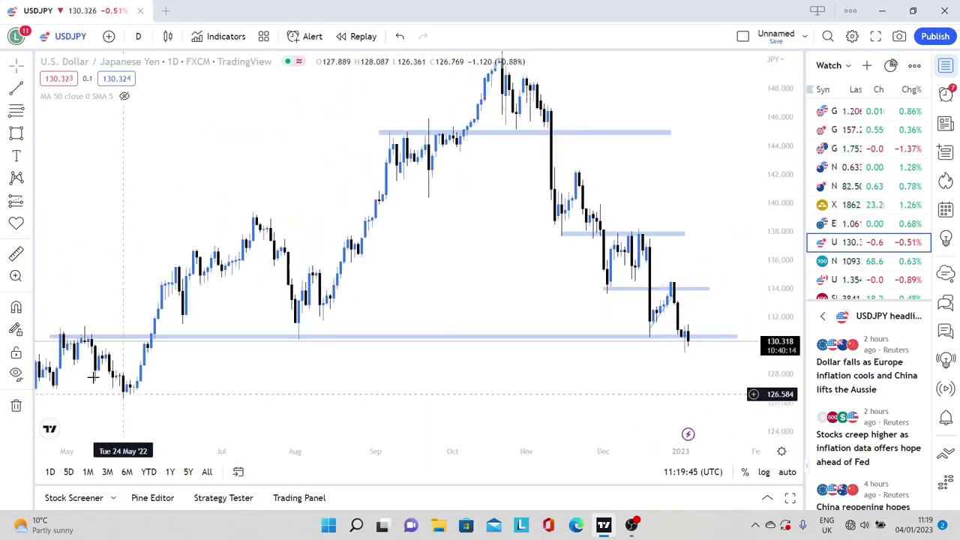
left_click(69, 337)
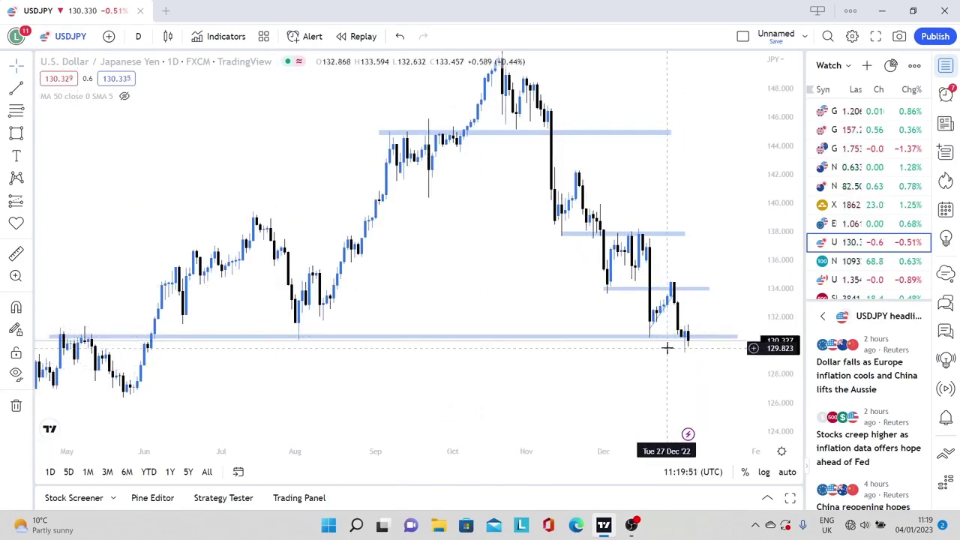
Extend the USDJPY zone near 134 to about 8 February 2023 and raise it so its upper edge sits at about 134.65.
left_click_drag(542, 392, 471, 350)
left_click_drag(631, 268, 701, 272)
left_click(683, 239)
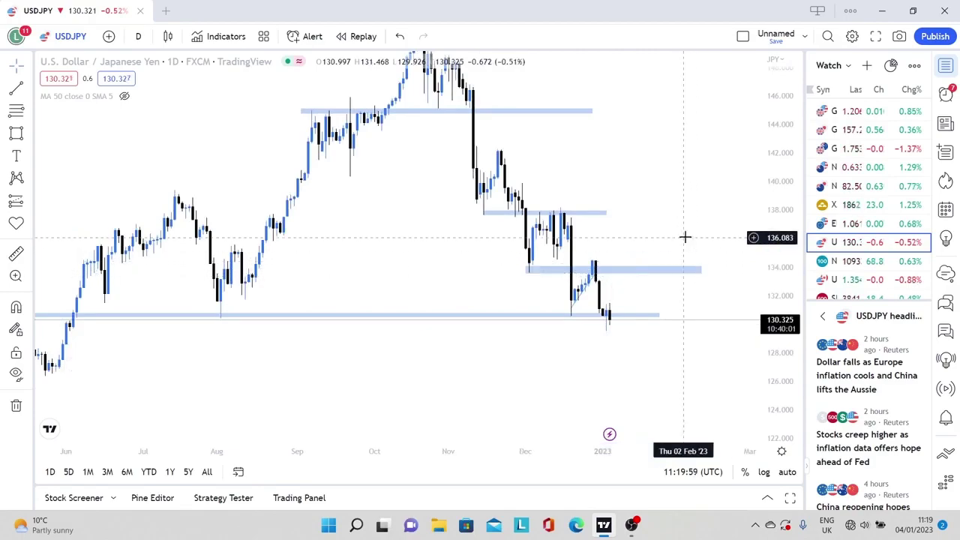
left_click(635, 277)
mouse_move(635, 277)
left_mouse_down()
mouse_move(628, 265)
mouse_move(633, 276)
left_mouse_up()
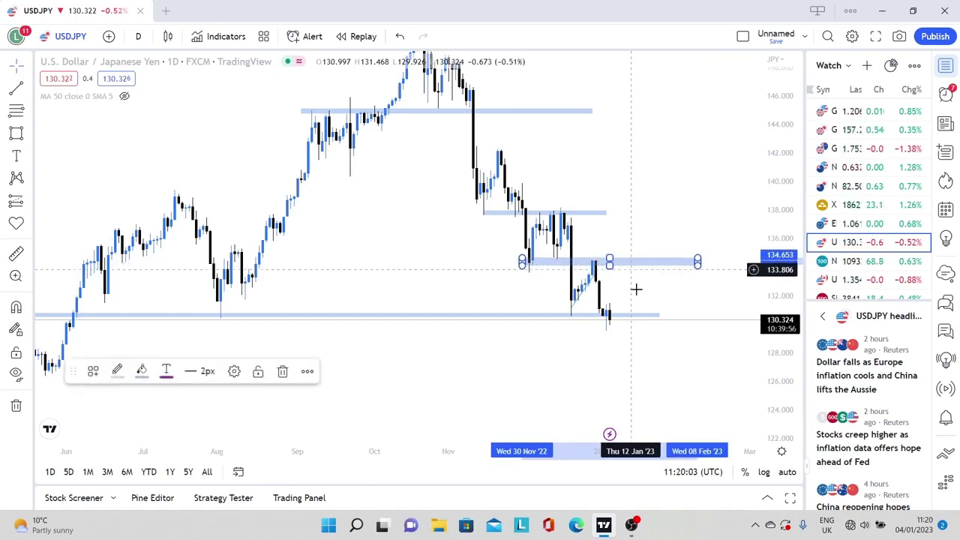
left_click(640, 297)
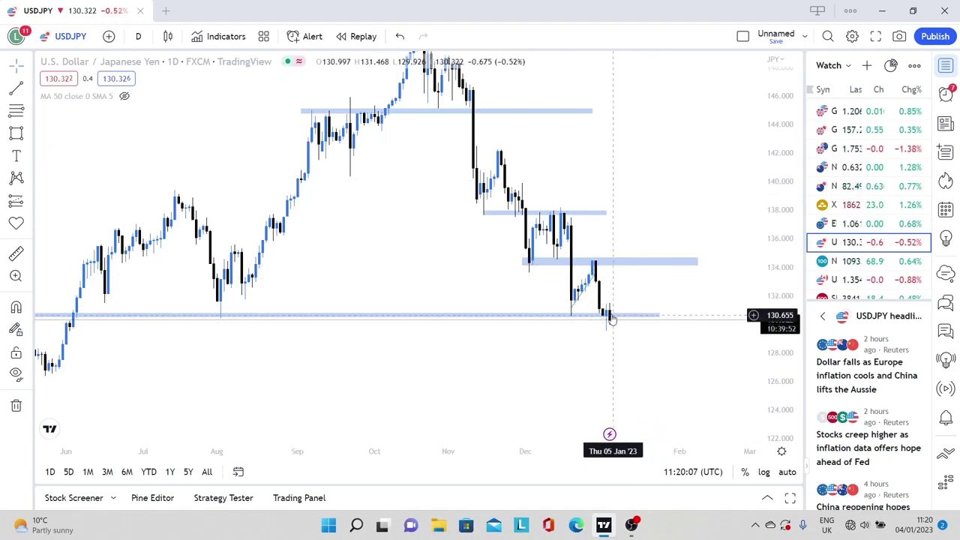
Sketch a Brush path from the latest USDJPY candles up to the zone near 134 and back down to about 128.6.
left_click(31, 89)
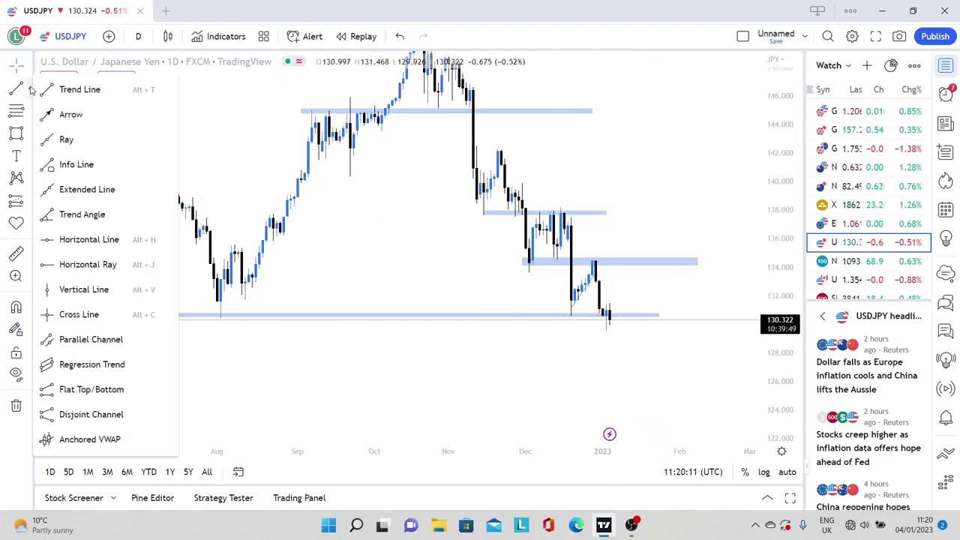
left_click(30, 135)
left_click(53, 134)
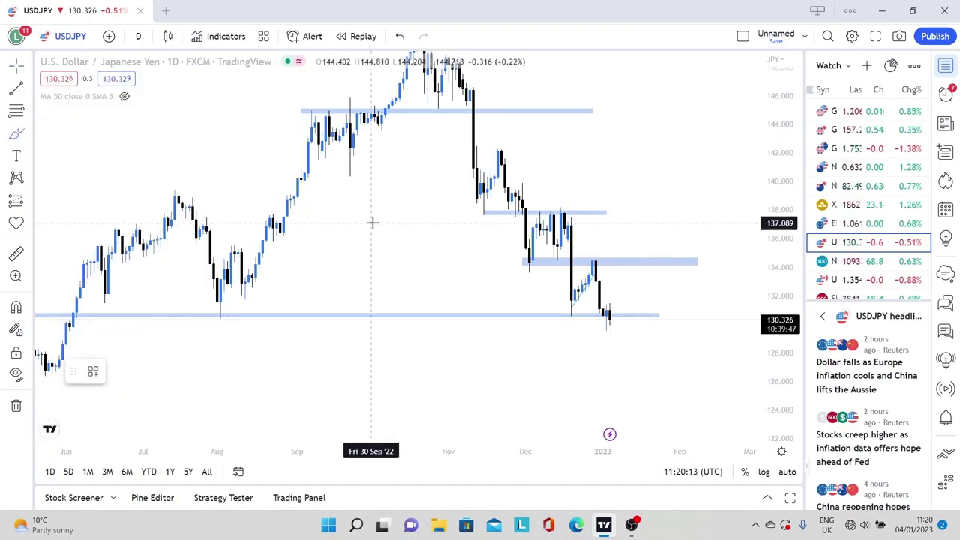
mouse_move(607, 316)
left_mouse_down()
mouse_move(625, 269)
mouse_move(657, 344)
left_mouse_up()
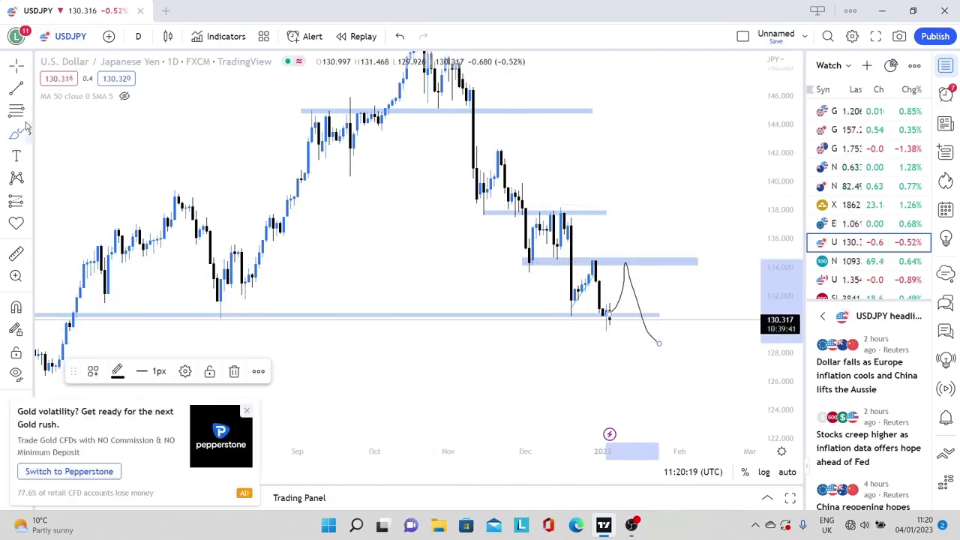
Place a Short Position on USDJPY with its entry at about 134.24, beside the sketched path, and close the advertisement.
left_click(30, 203)
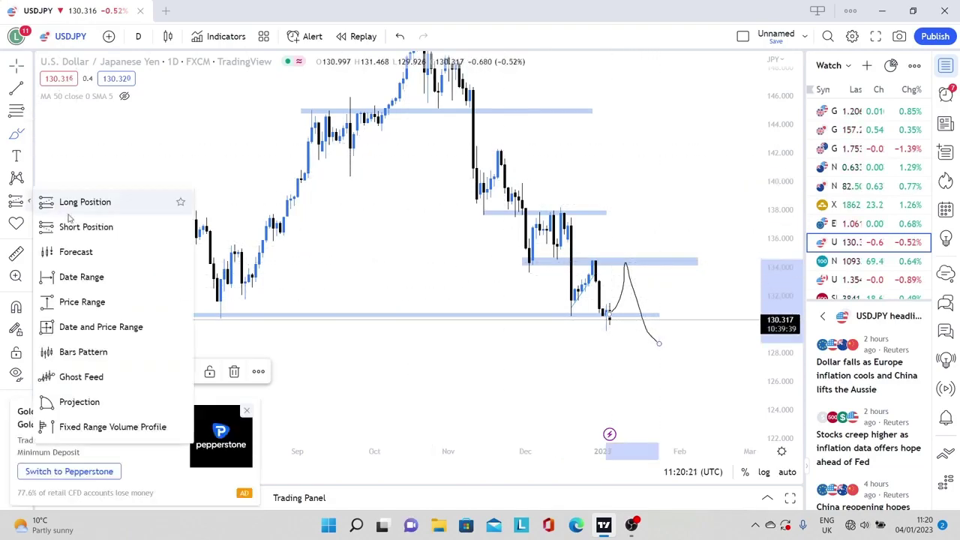
left_click(75, 224)
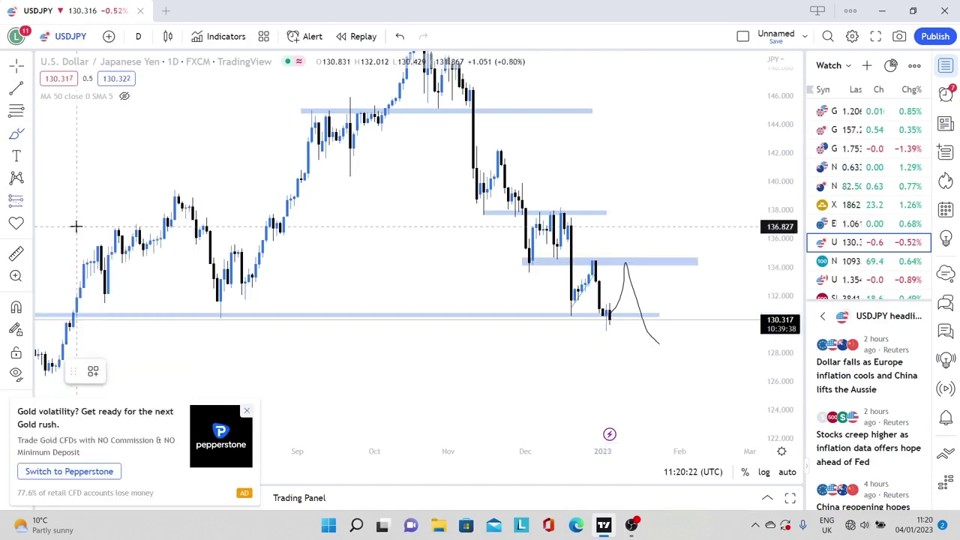
left_click(645, 263)
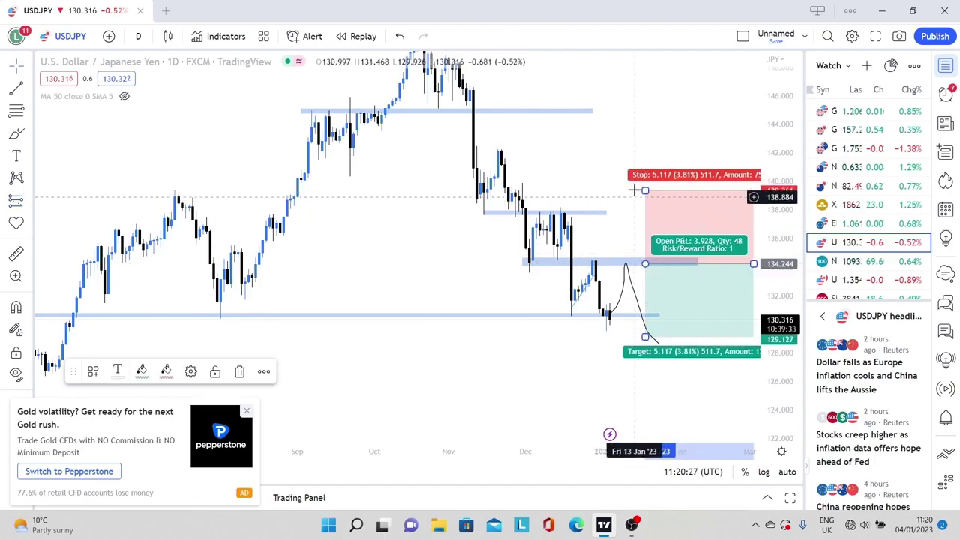
mouse_move(644, 193)
left_mouse_down()
mouse_move(641, 240)
mouse_move(536, 170)
left_mouse_up()
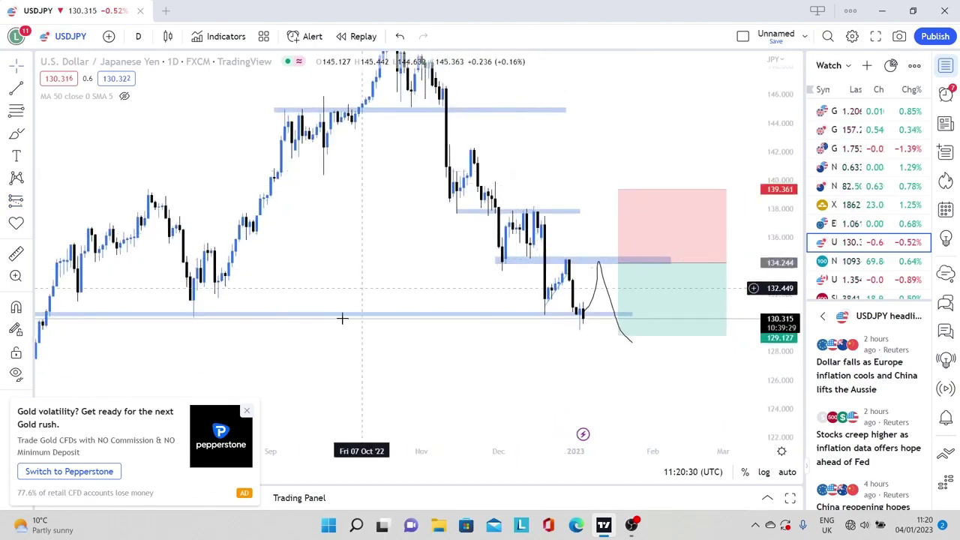
left_click(248, 411)
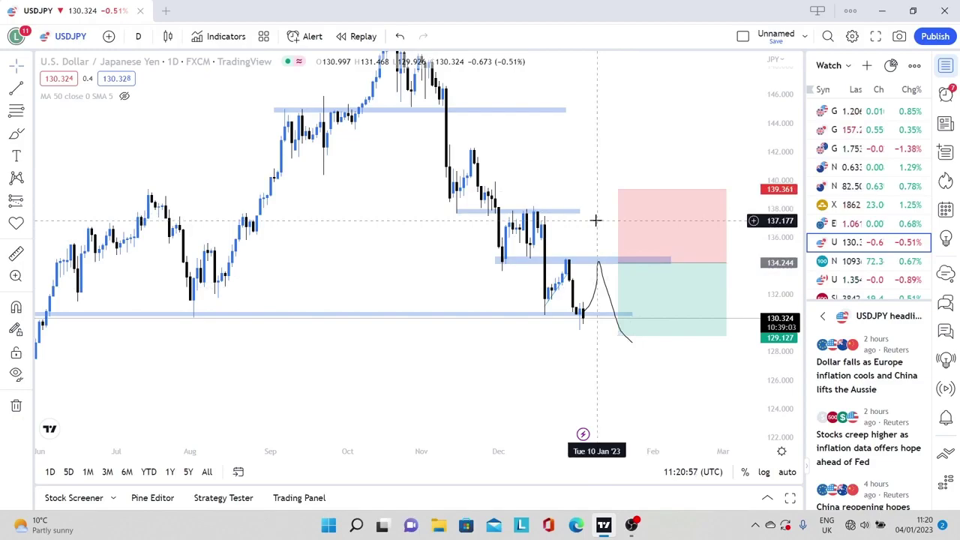
Set the USDJPY short position's stop to about 135.73 and its target to about 130.70.
mouse_move(618, 189)
left_mouse_down()
mouse_move(622, 251)
mouse_move(625, 242)
left_mouse_up()
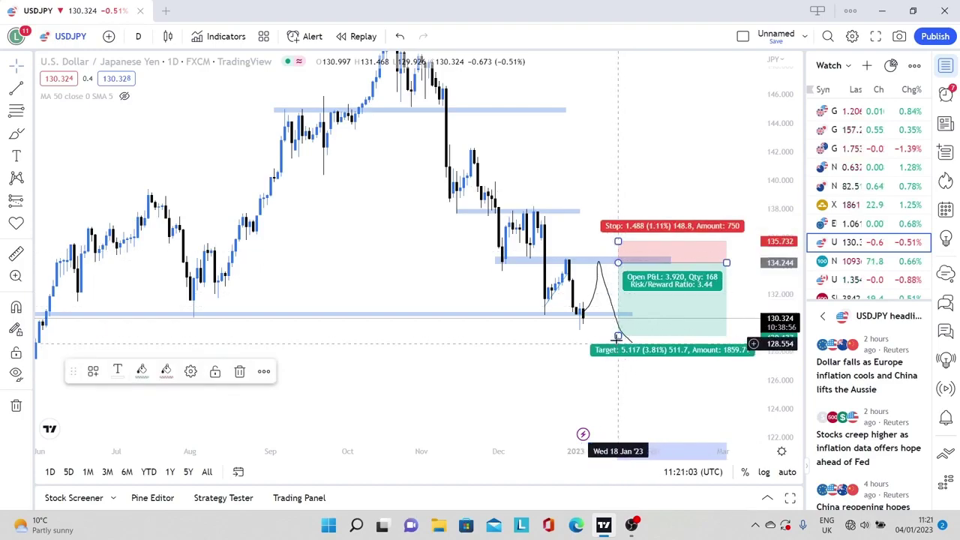
left_click_drag(619, 335, 620, 313)
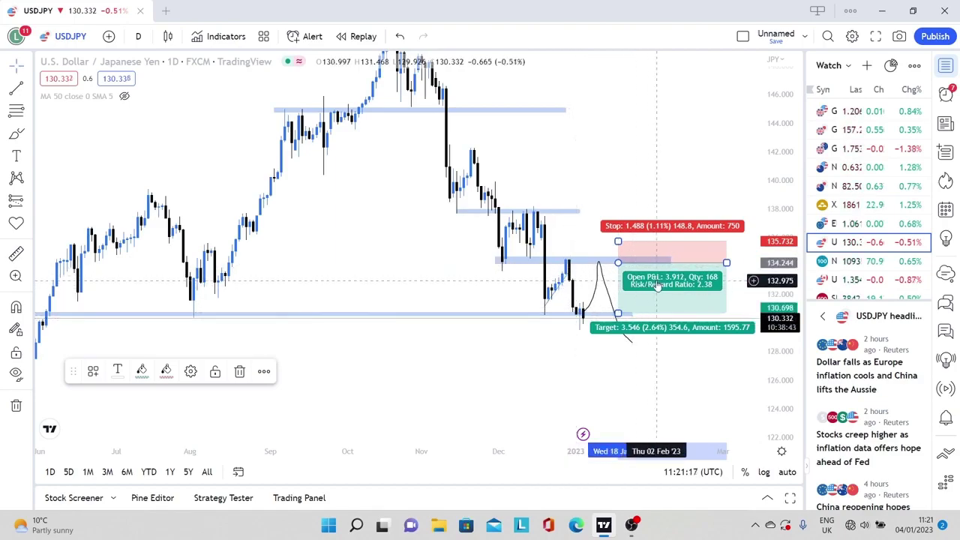
left_click(641, 201)
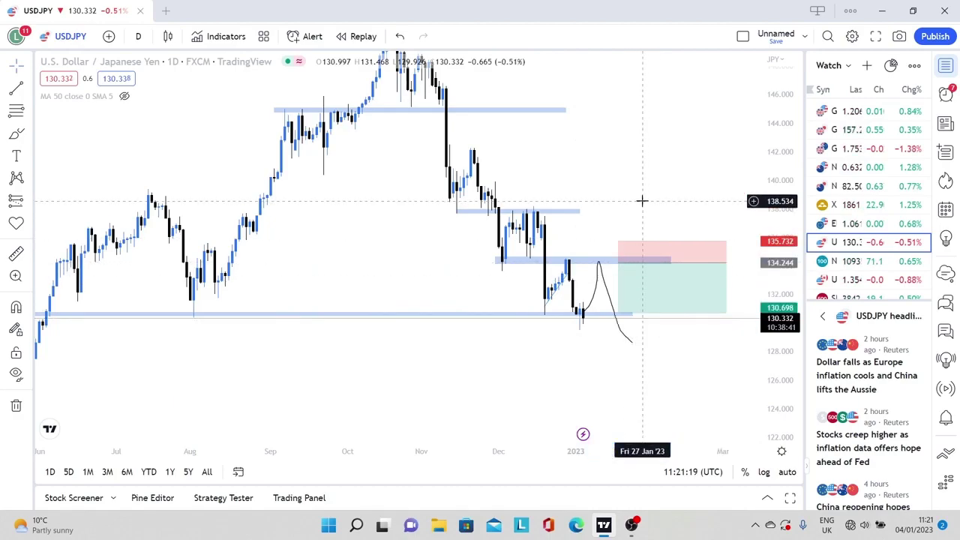
left_click_drag(641, 201, 588, 202)
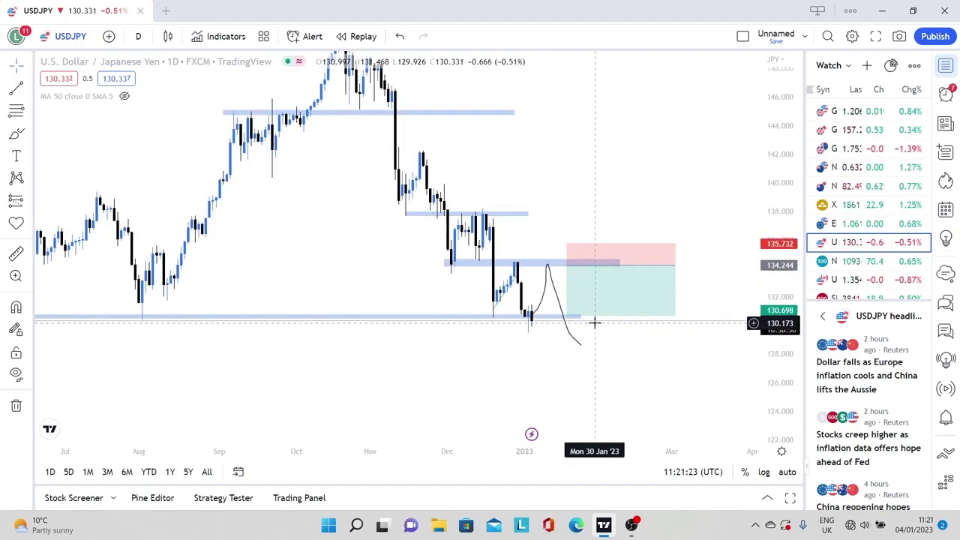
mouse_move(65, 99)
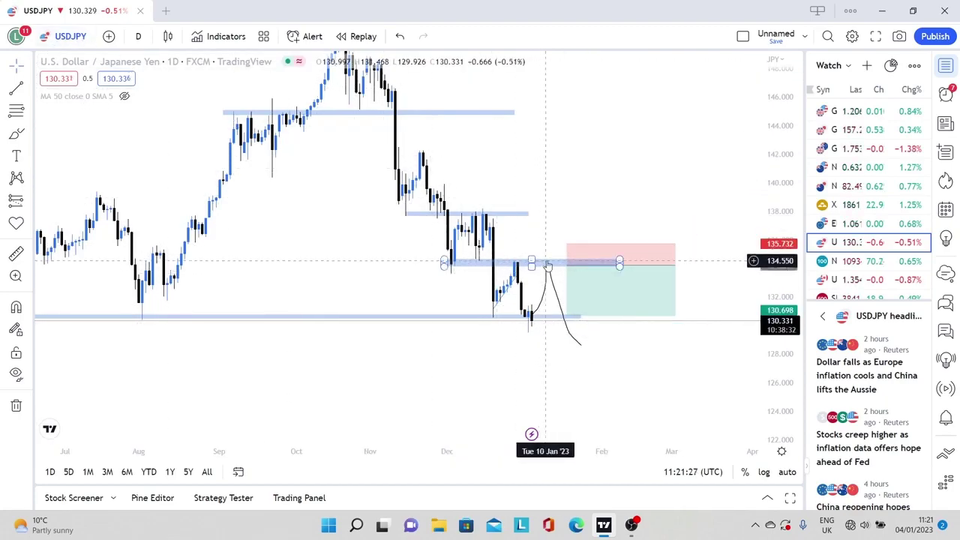
Review the NAS100 daily chart with its two marked zones and switch it to the 4-hour timeframe.
left_click(901, 261)
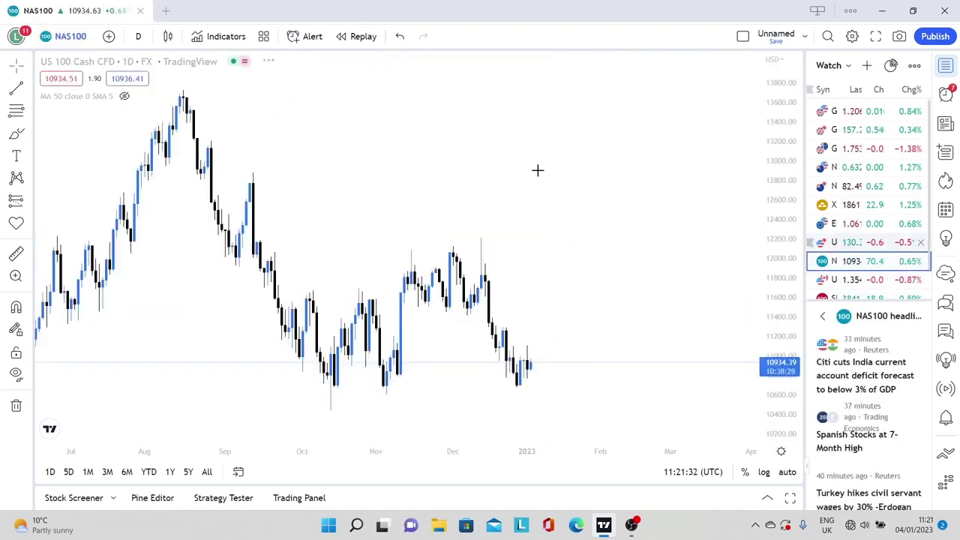
left_click_drag(540, 172, 585, 105)
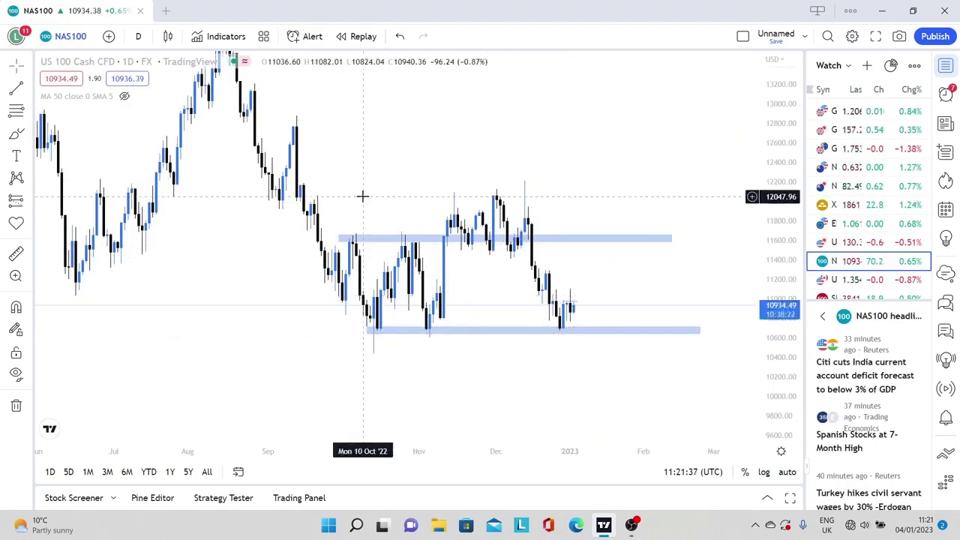
left_click(138, 38)
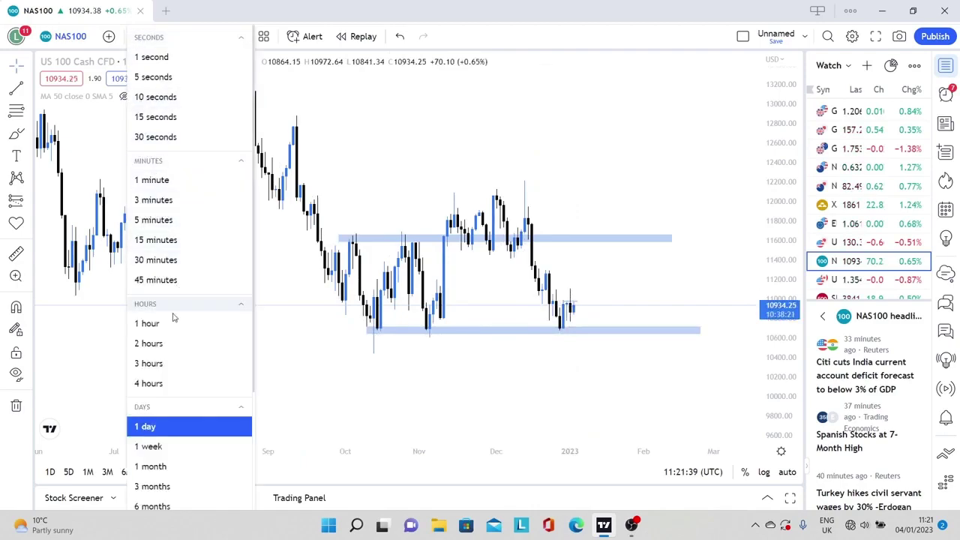
left_click(174, 383)
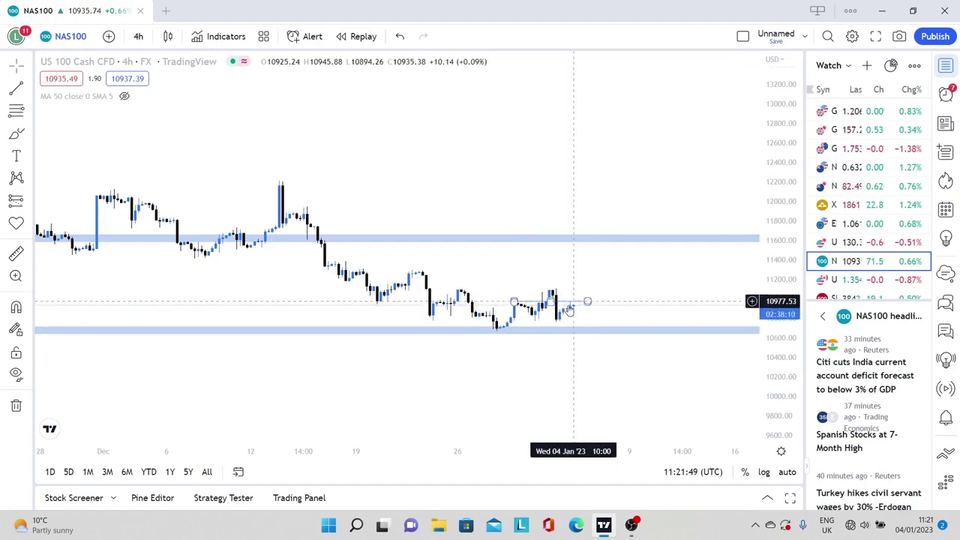
Open the USDCAD 4-hour chart, compress its price scale and delete the zone near 1.3600.
scroll(880, 199, "down", 1)
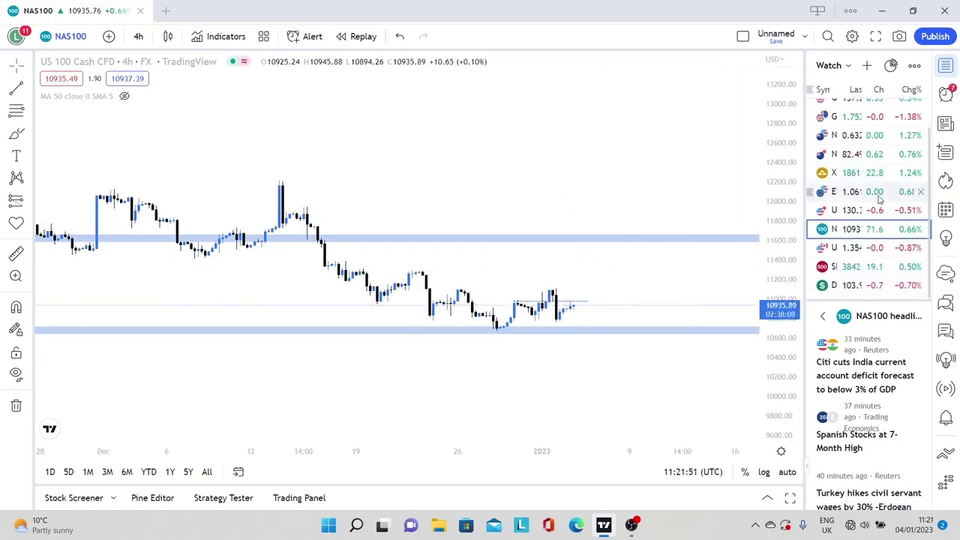
left_click(863, 248)
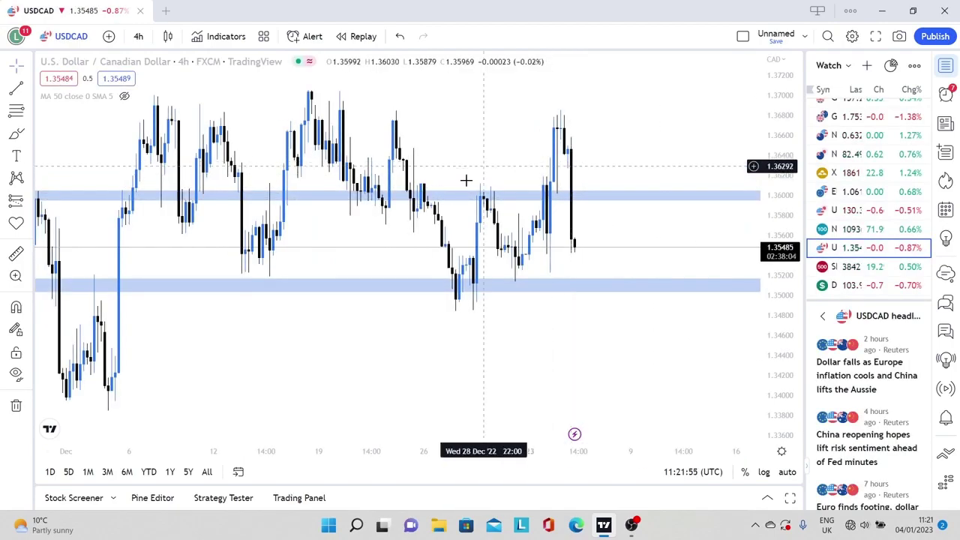
left_click_drag(789, 135, 790, 166)
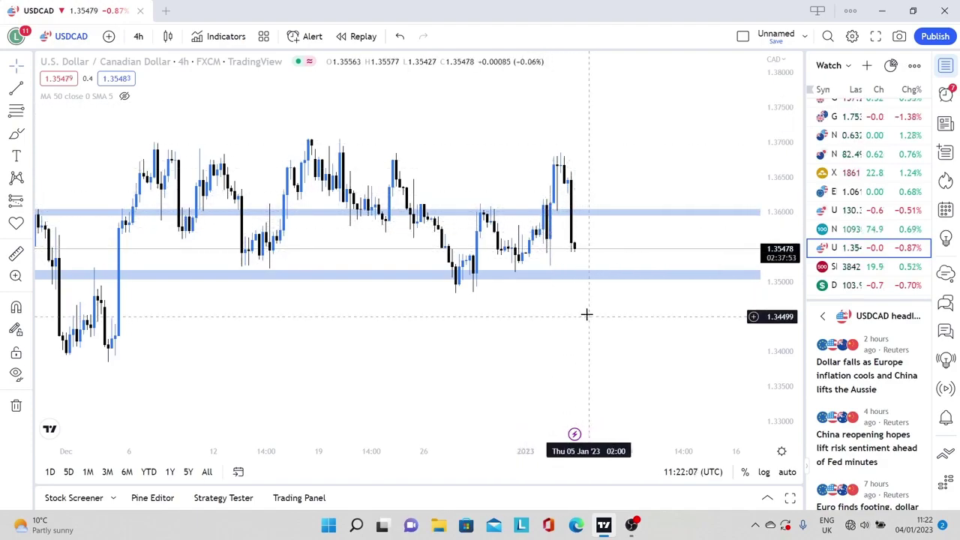
left_click(647, 219)
key("Delete")
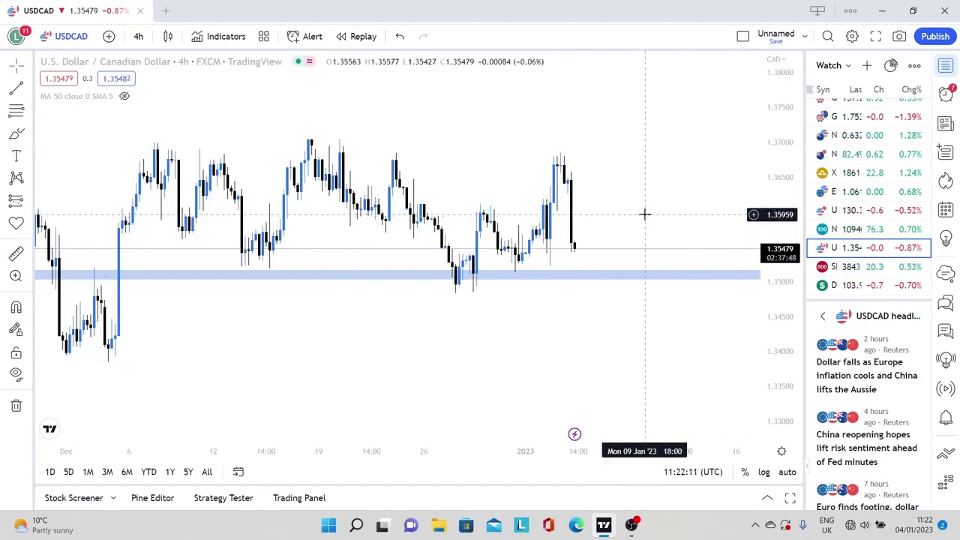
Draw a USDCAD resistance rectangle from about 7 December 2022 to 5 January 2023, between about 1.3680 and 1.3699.
left_click_drag(605, 288, 652, 268)
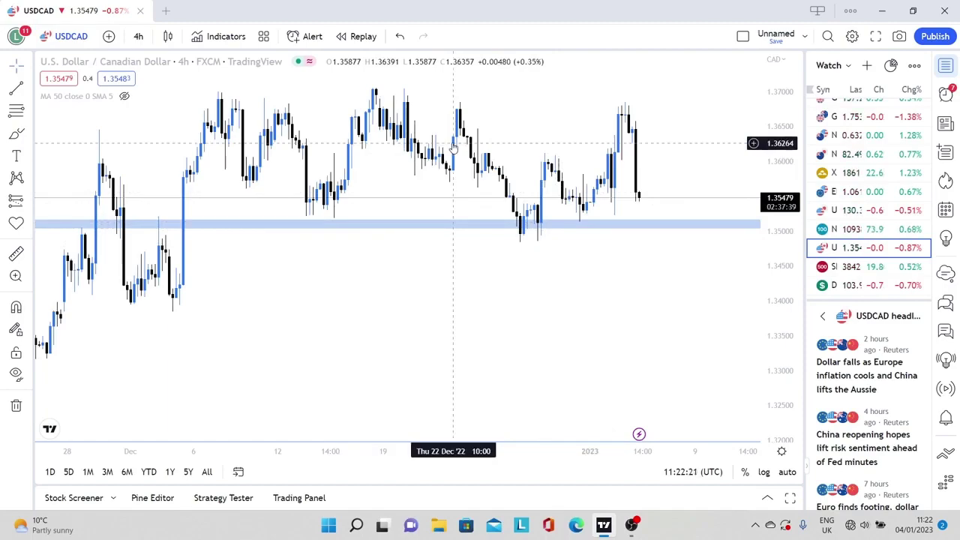
left_click(28, 134)
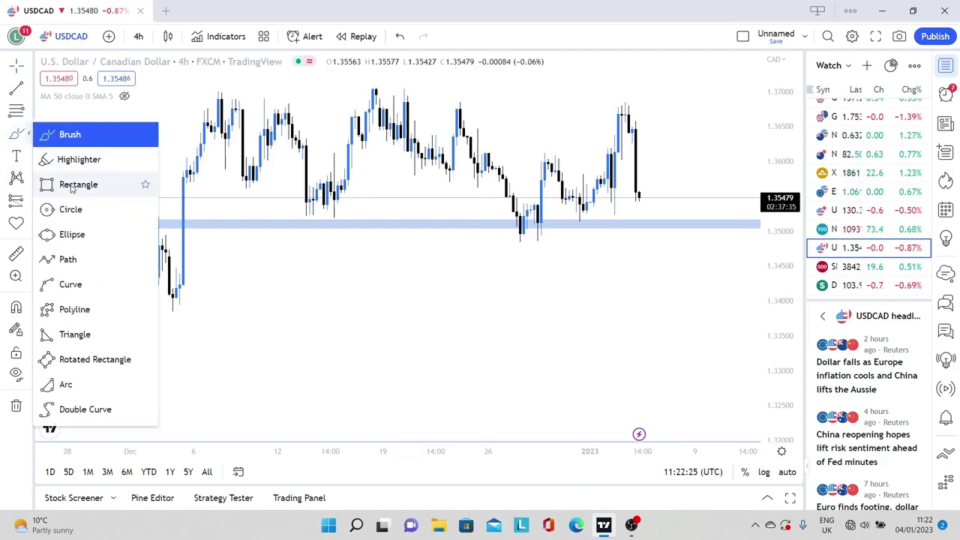
left_click(75, 185)
mouse_move(173, 96)
left_mouse_down()
mouse_move(560, 238)
mouse_move(695, 217)
left_mouse_up()
left_click(696, 271)
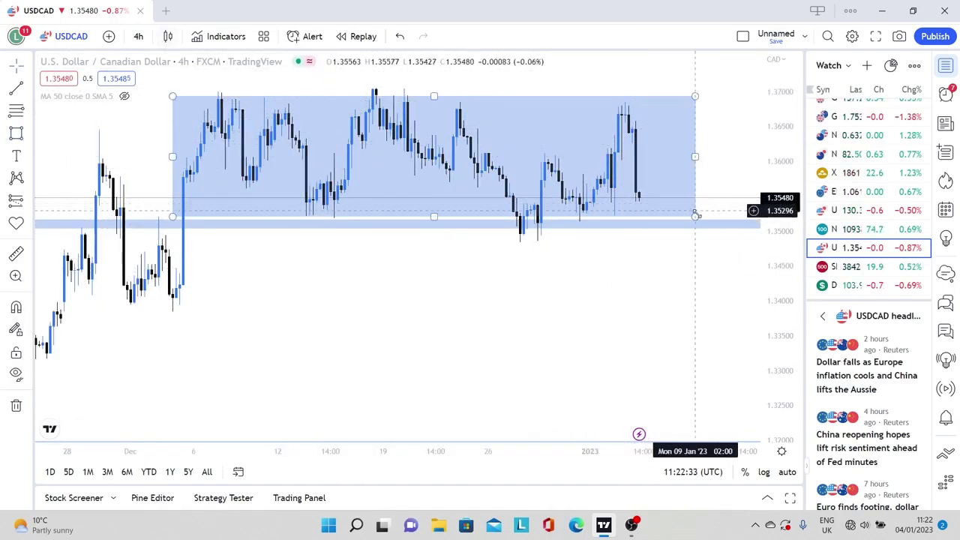
mouse_move(696, 216)
left_mouse_down()
mouse_move(735, 159)
mouse_move(623, 217)
mouse_move(684, 164)
mouse_move(656, 153)
left_mouse_up()
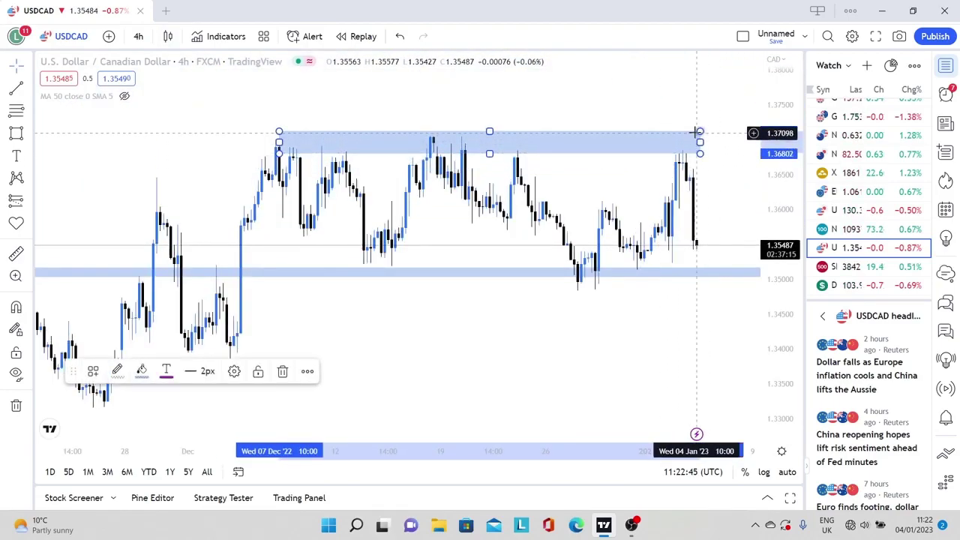
left_click_drag(700, 131, 714, 140)
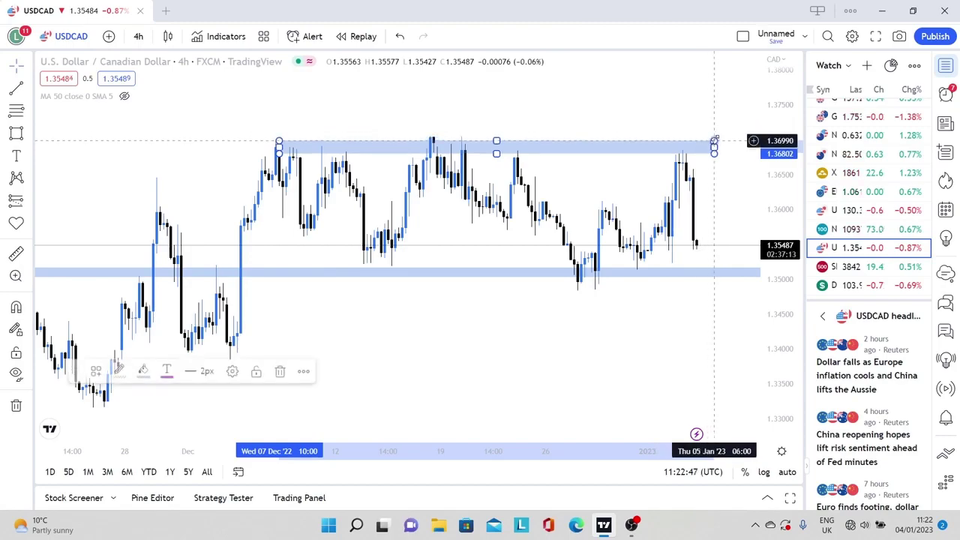
left_click(616, 96)
left_click_drag(609, 252, 463, 219)
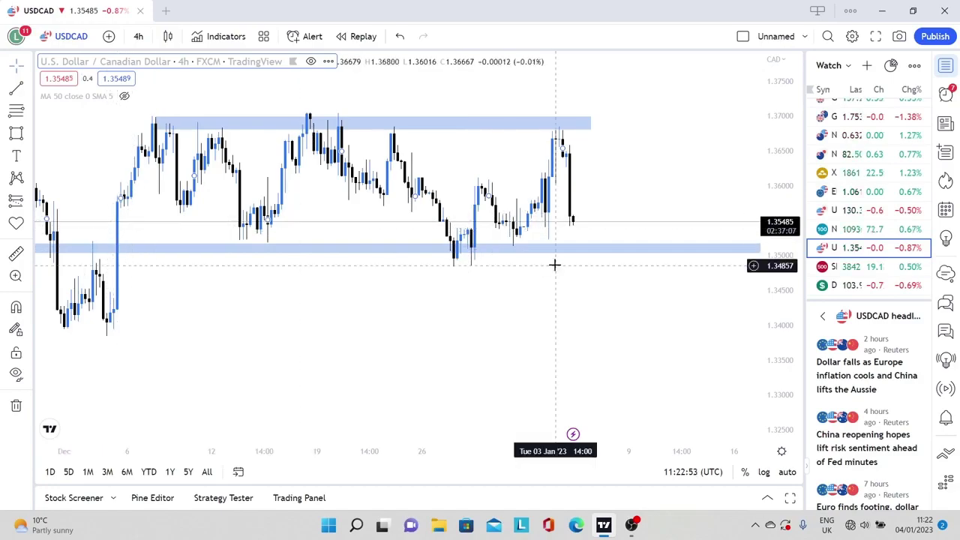
Review the 4-hour charts of SPX500, DXY and GBPUSD.
left_click(881, 268)
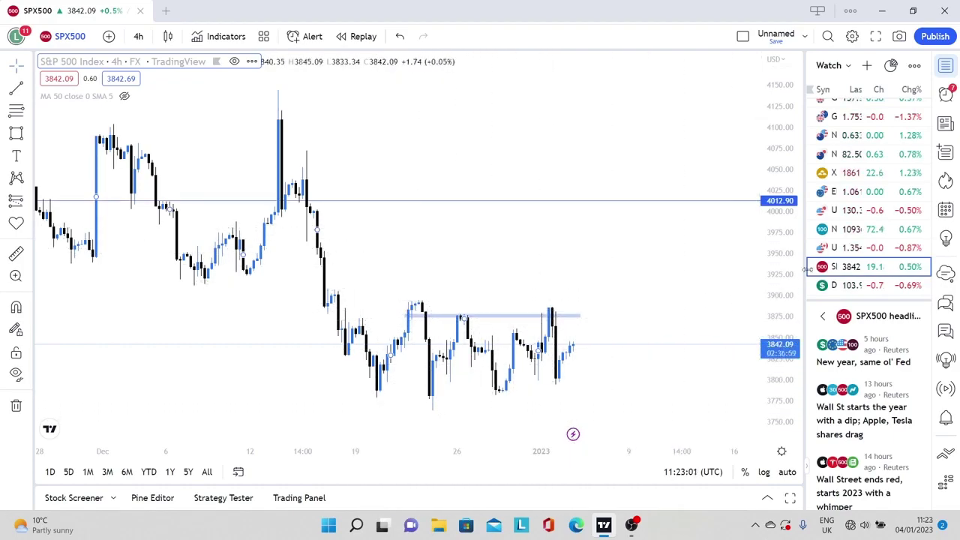
left_click(858, 289)
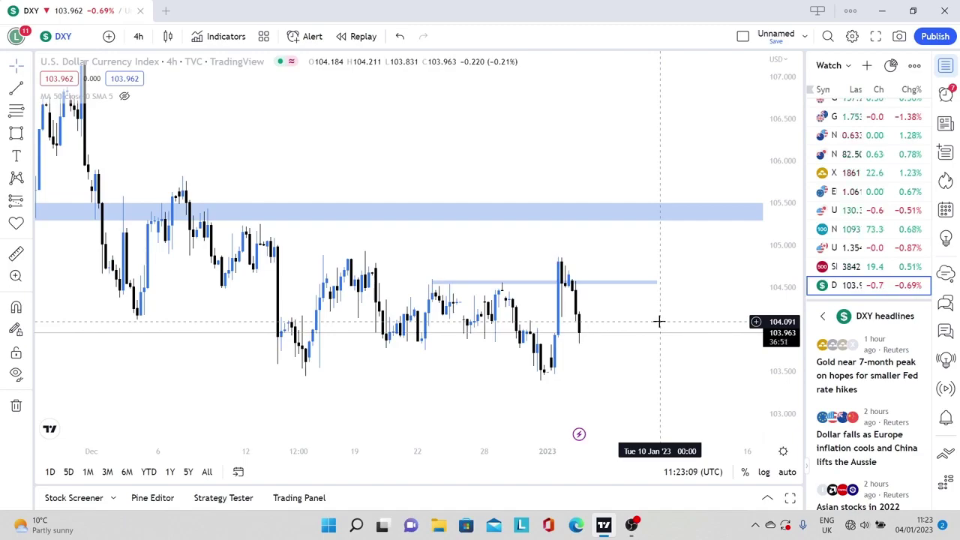
scroll(891, 142, "up", 1)
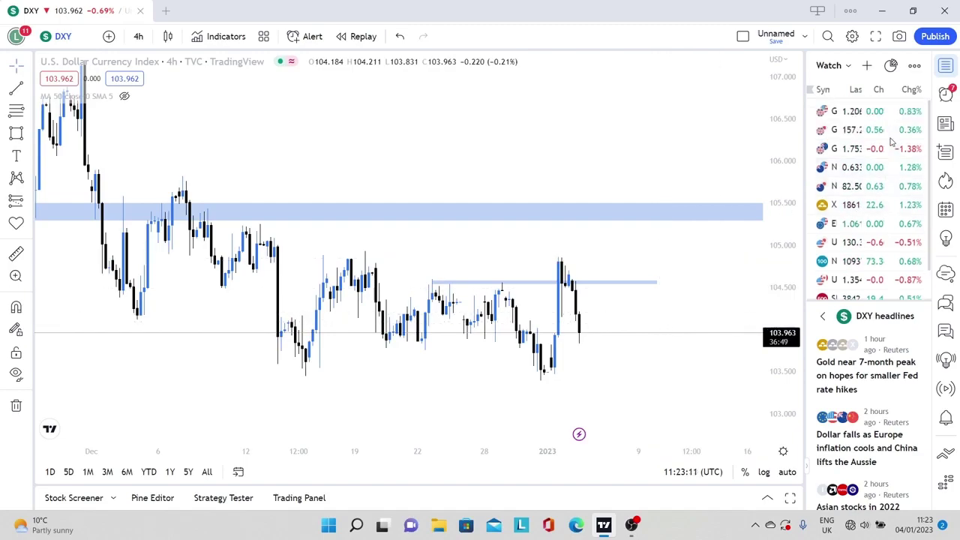
left_click(890, 116)
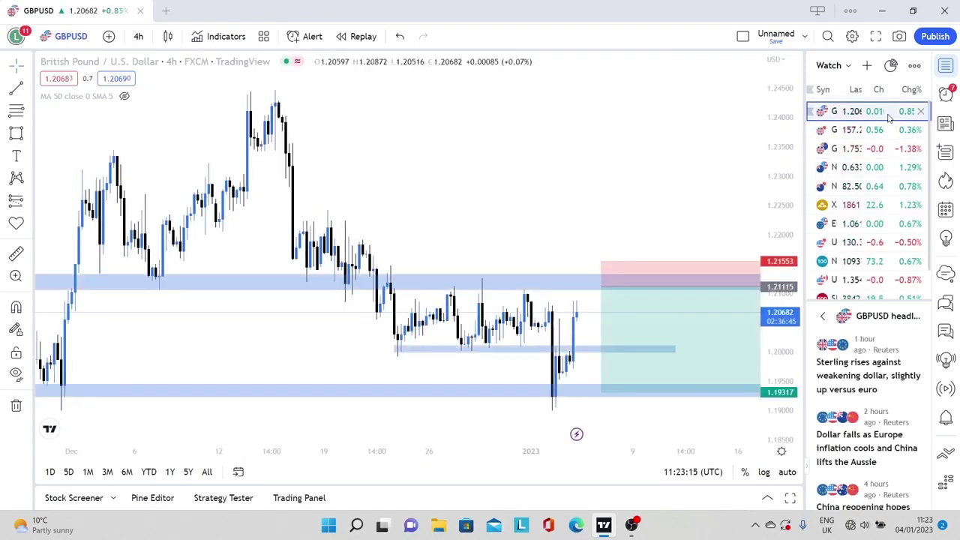
Draw a DXY support rectangle from mid-December 2022 to about 15 January 2023, between about 103.69 and 103.83, and close the advertisement.
scroll(863, 293, "down", 1)
left_click(863, 289)
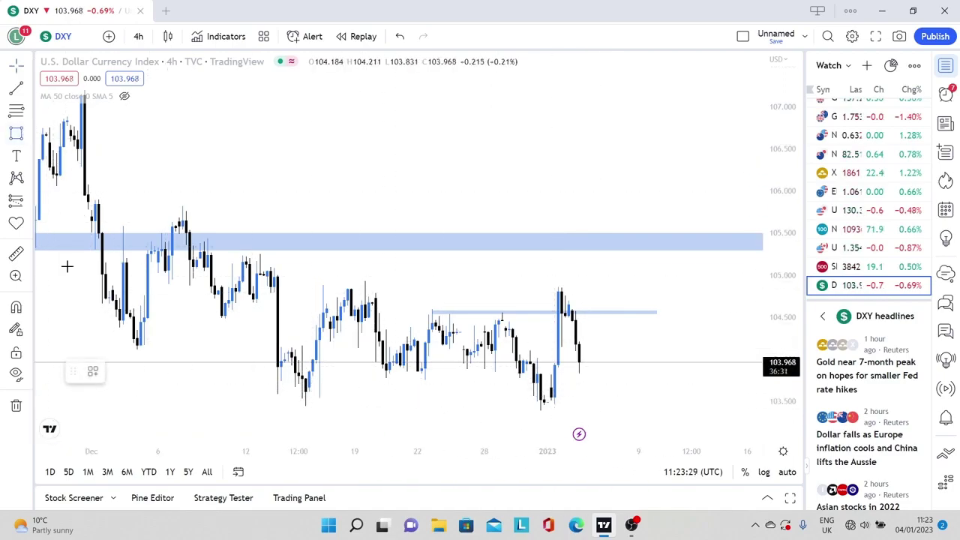
mouse_move(267, 373)
left_mouse_down()
mouse_move(578, 431)
mouse_move(745, 391)
mouse_move(743, 379)
left_mouse_up()
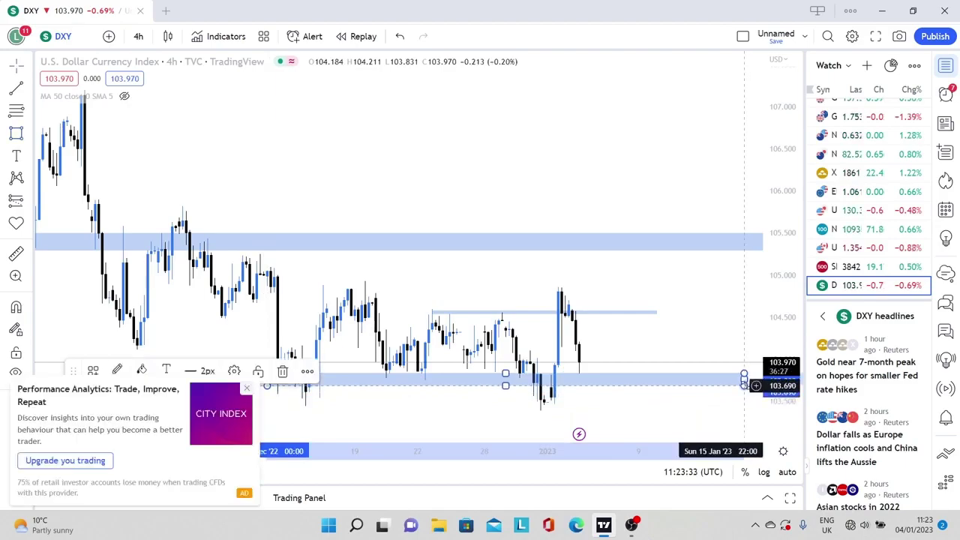
left_click(248, 391)
left_click(375, 272)
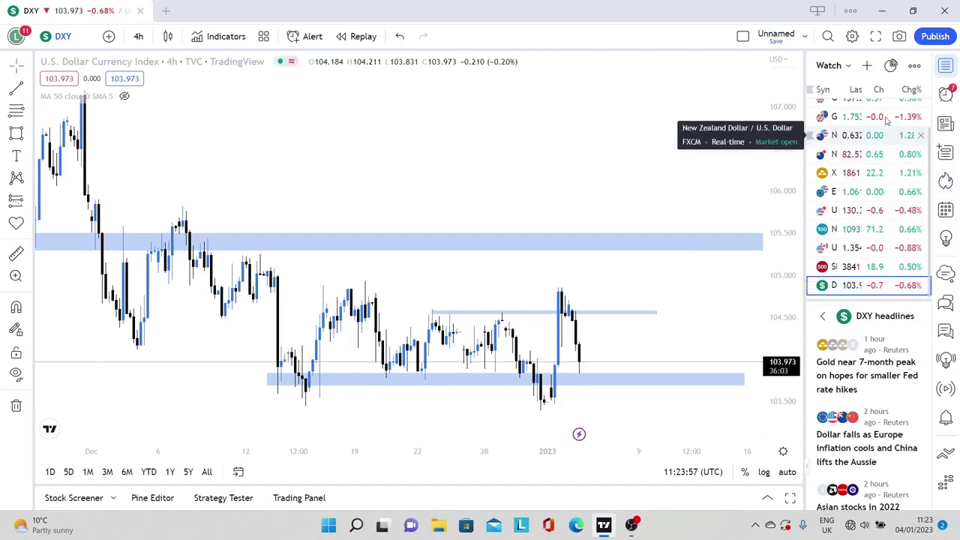
Review GBPUSD on the 4-hour chart and GBPJPY on the 4-hour, weekly and daily charts.
scroll(883, 120, "up", 1)
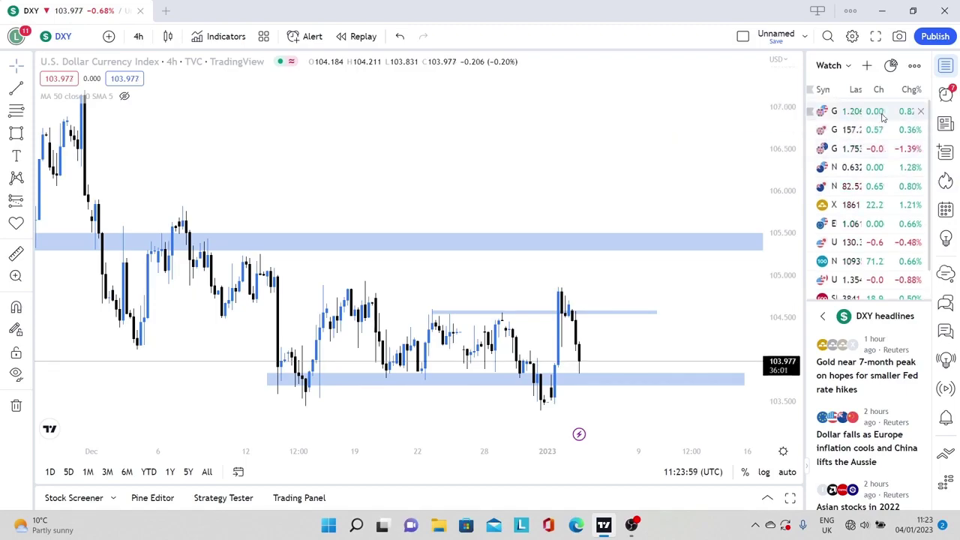
left_click(883, 114)
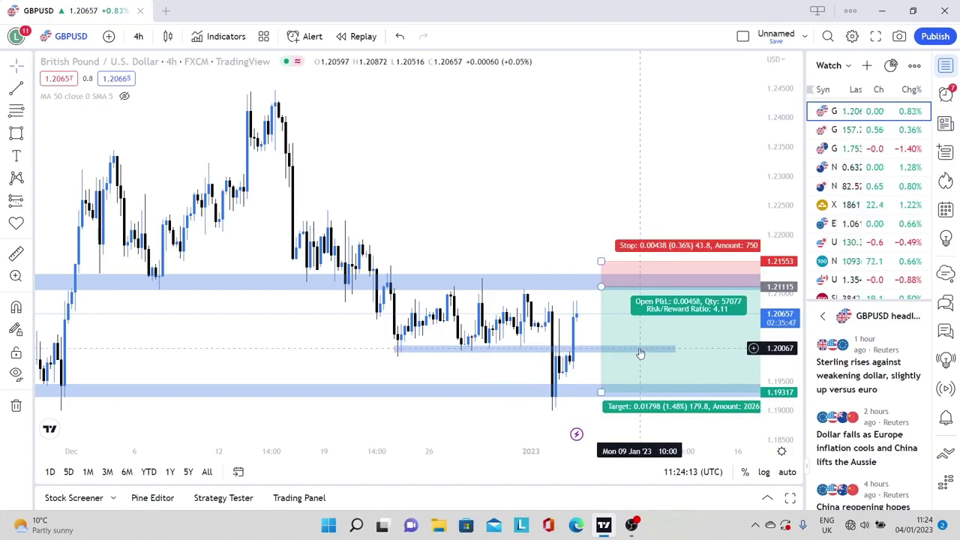
left_click(852, 131)
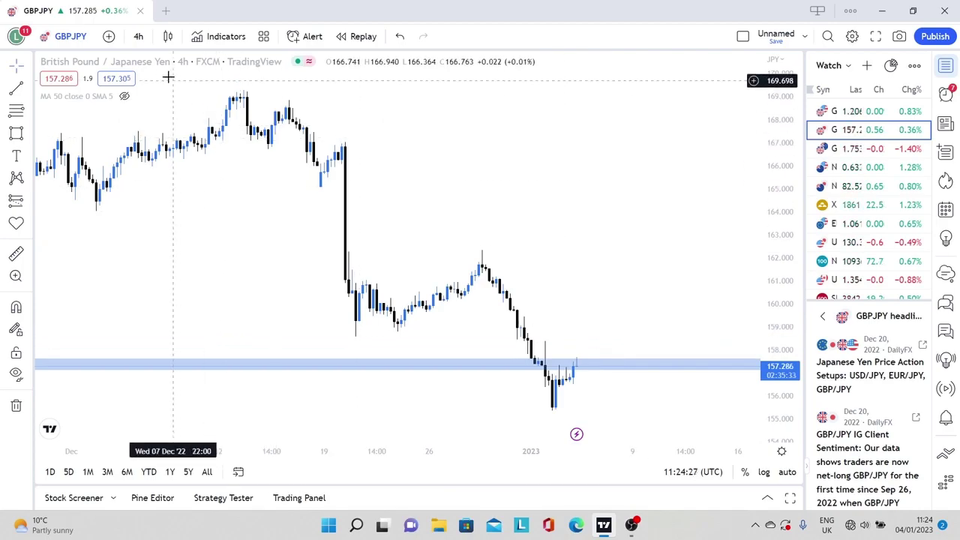
left_click(138, 37)
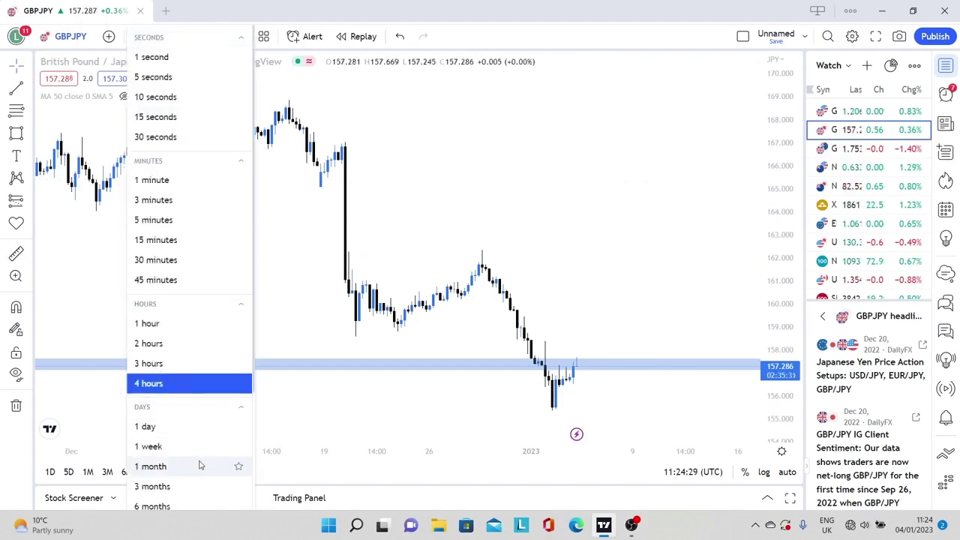
left_click(149, 446)
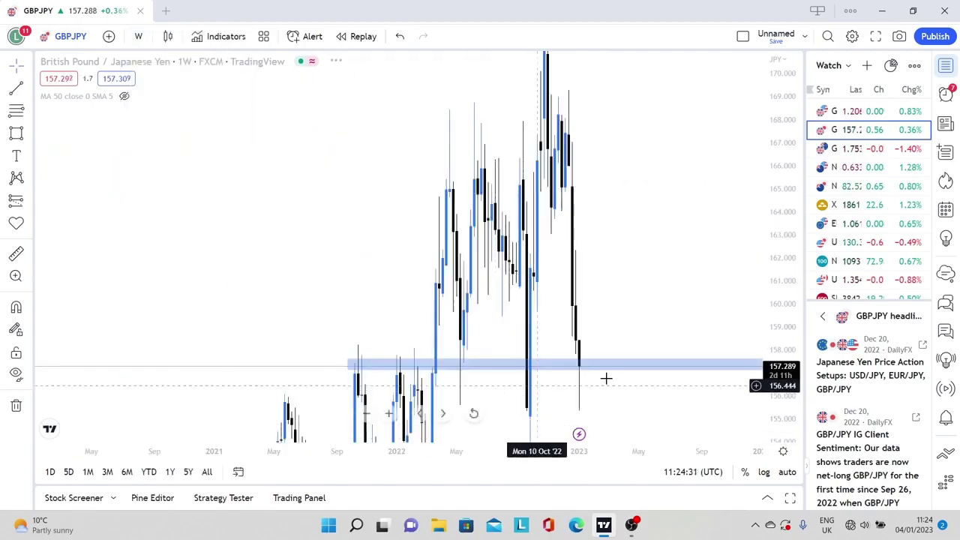
left_click(138, 36)
left_click(172, 427)
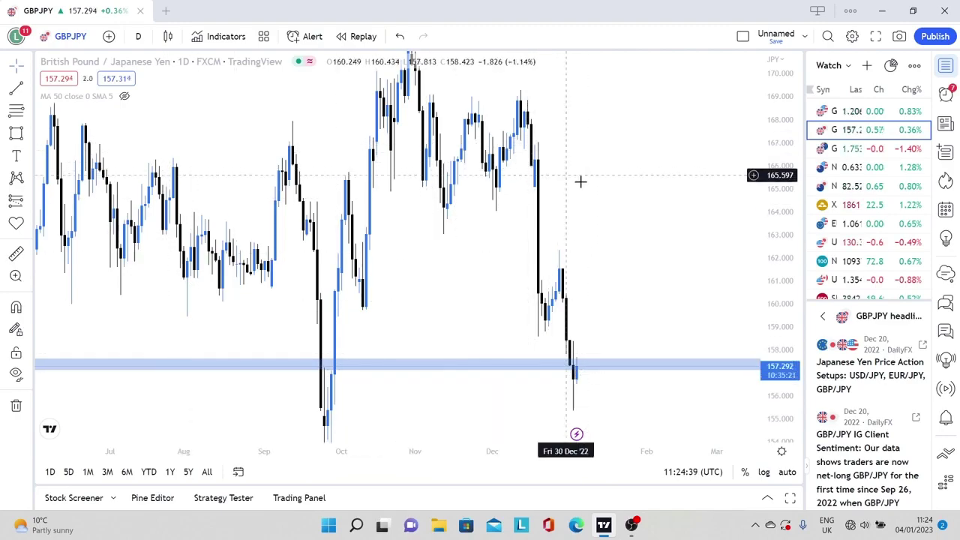
left_click_drag(644, 221, 625, 199)
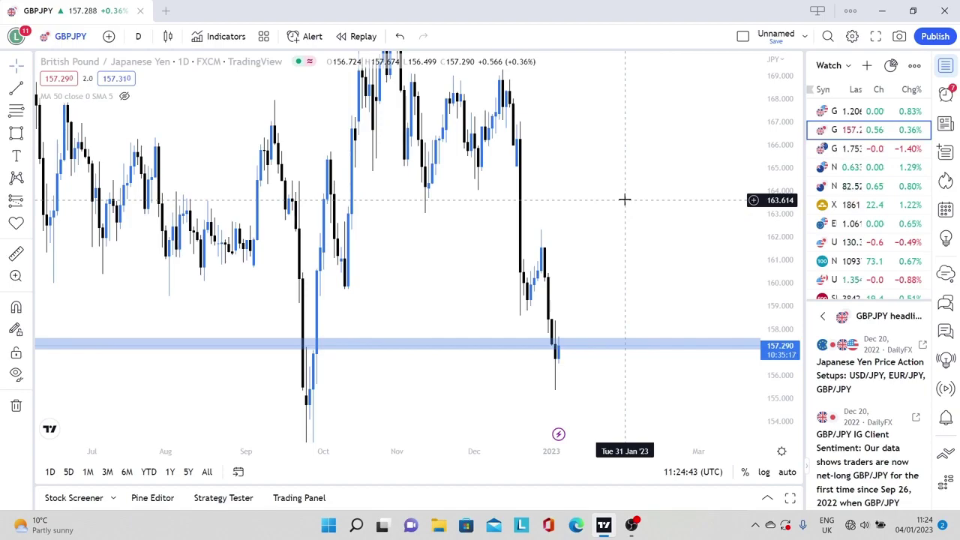
Review the daily charts of GBPAUD, NZDUSD and NZDJPY in watchlist order.
key("Down")
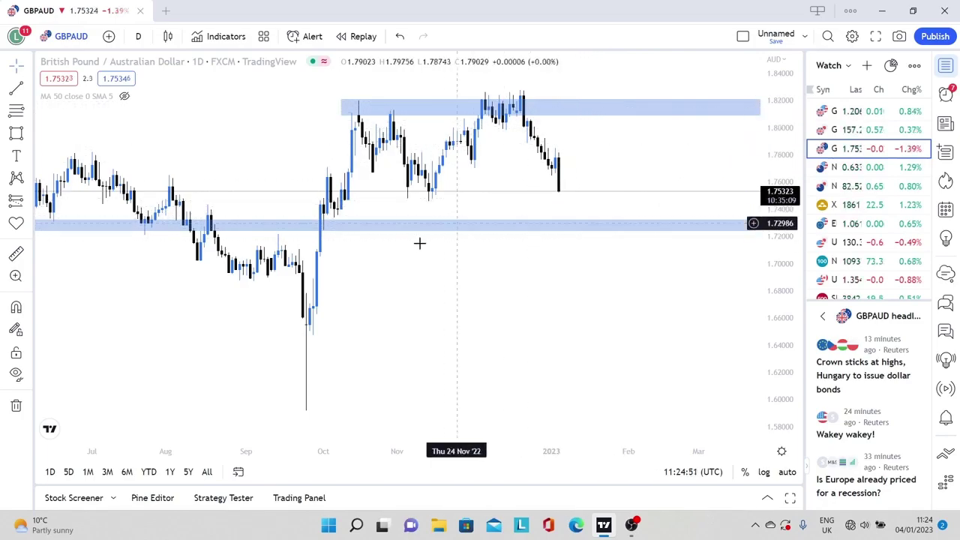
key("Down")
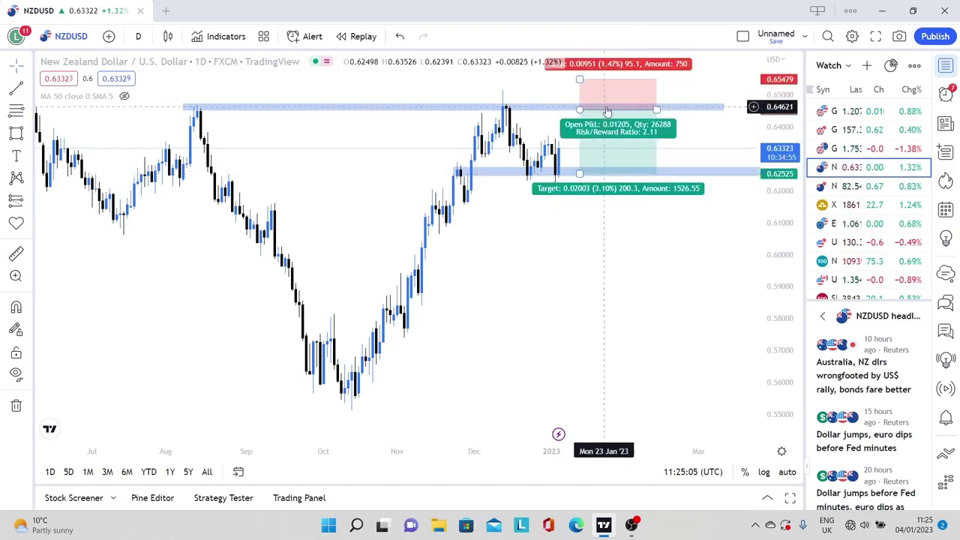
key("Down")
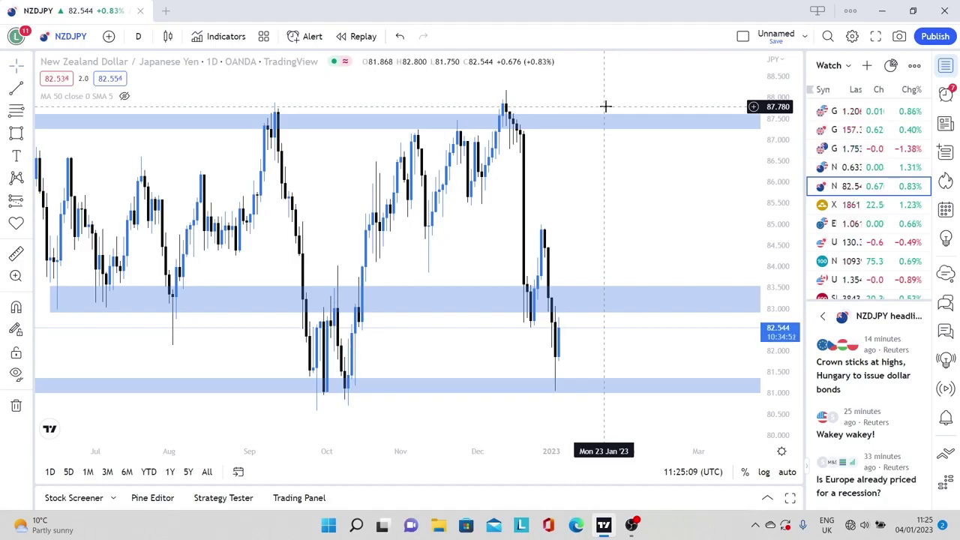
Open the XAUUSD daily chart and delete the hand-sketched Brush path near the upper zone.
key("Down")
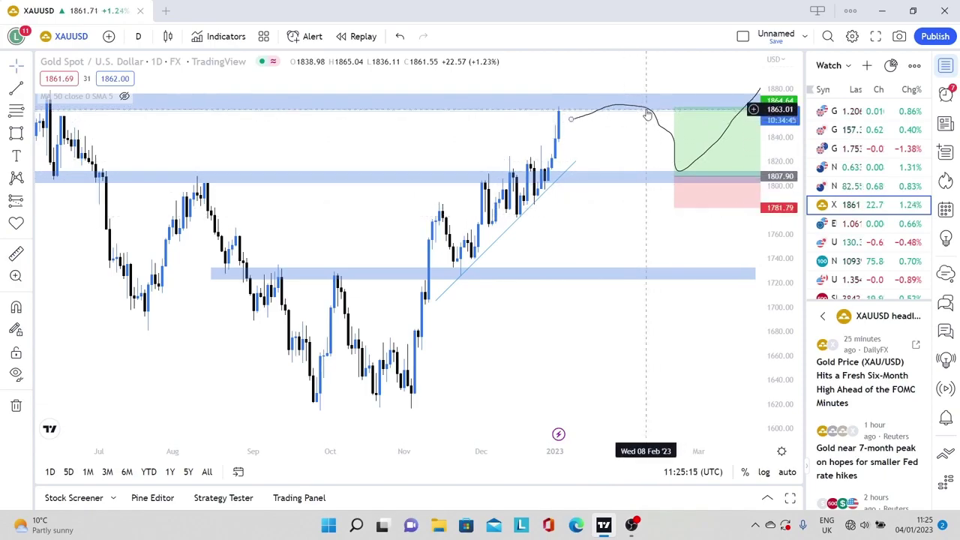
left_click(647, 112)
key("Delete")
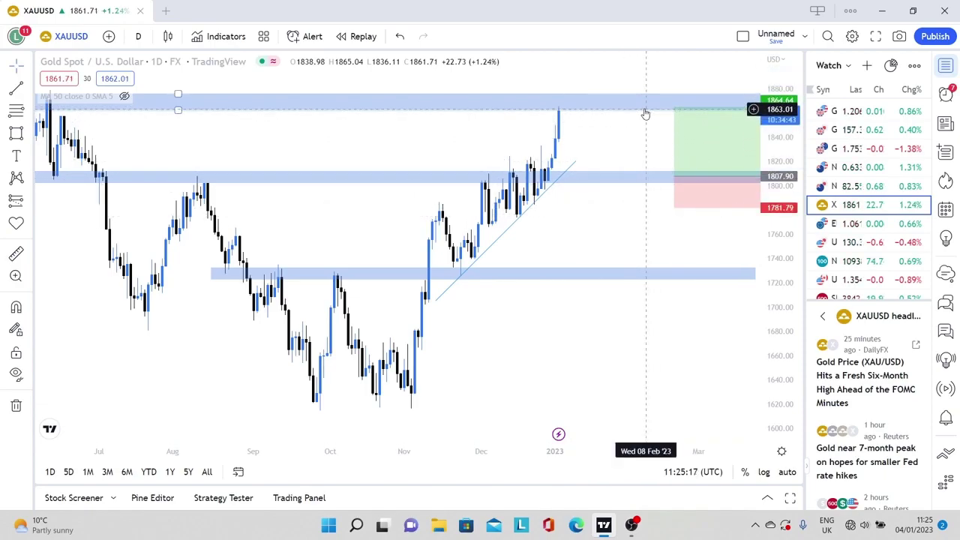
left_click(630, 175)
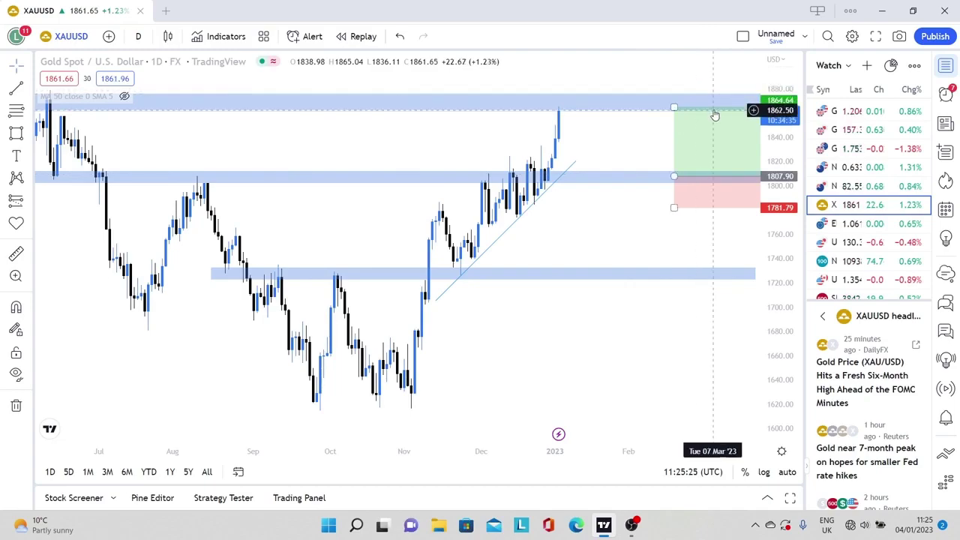
Open the EURUSD daily chart to examine its marked zones.
key("Down")
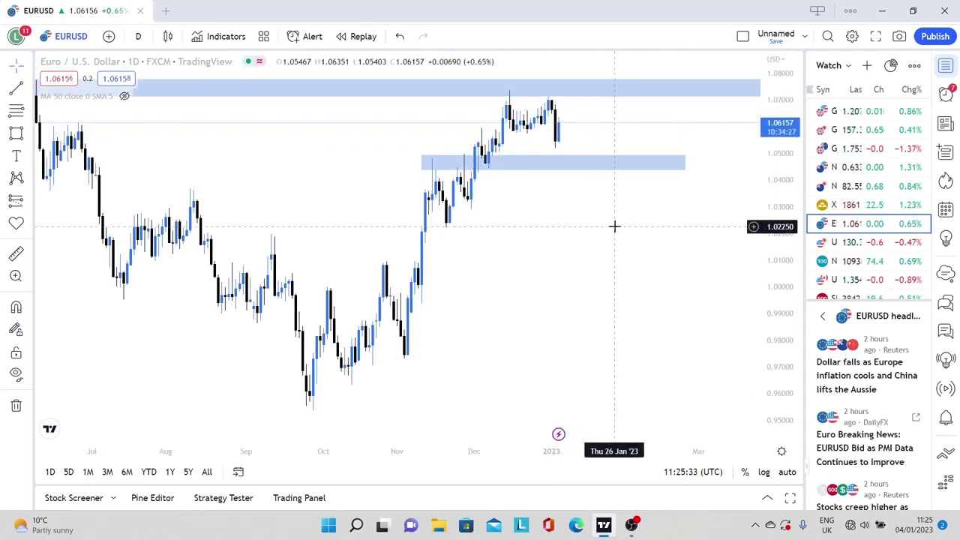
Open the USDJPY daily chart to examine its marked zones, sketched price path and planned short position.
key("Down")
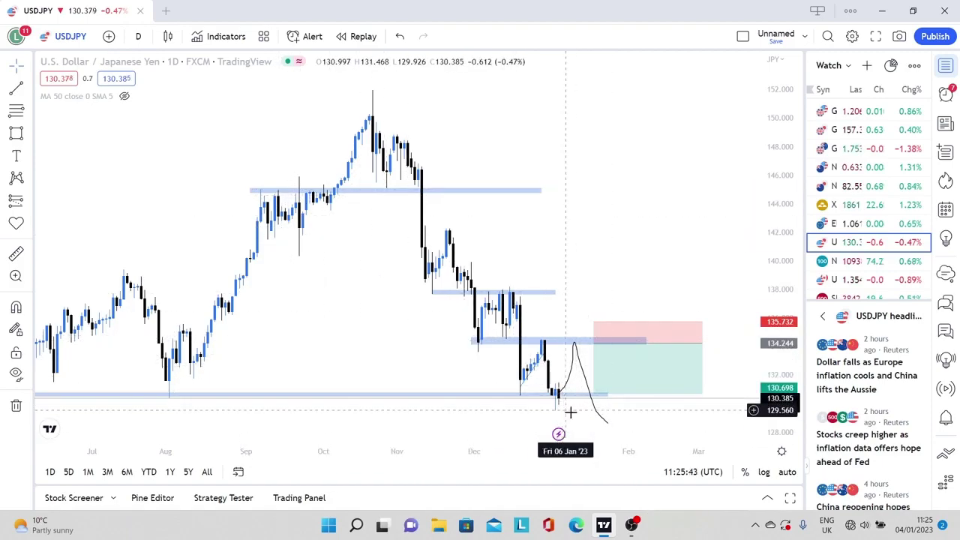
left_click_drag(575, 413, 521, 332)
left_click(511, 322)
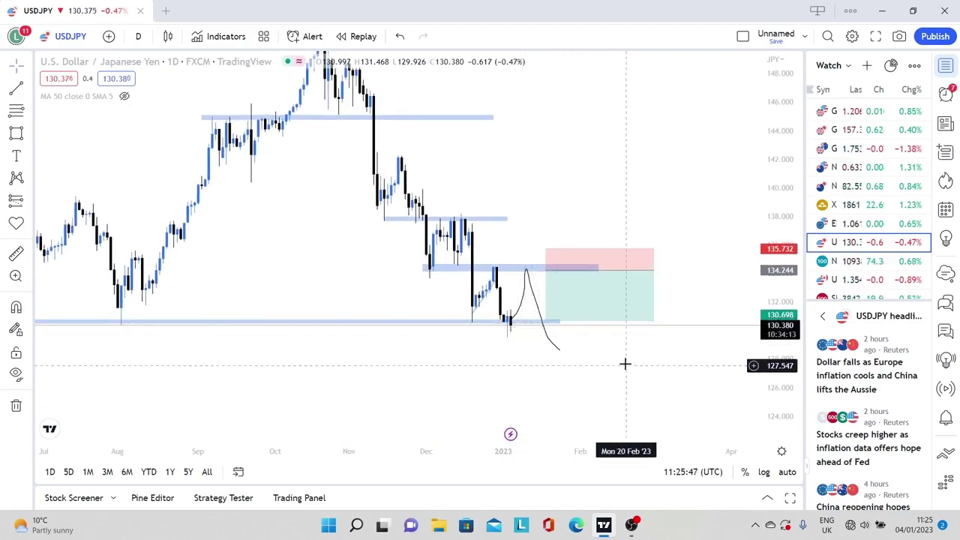
left_click(540, 321)
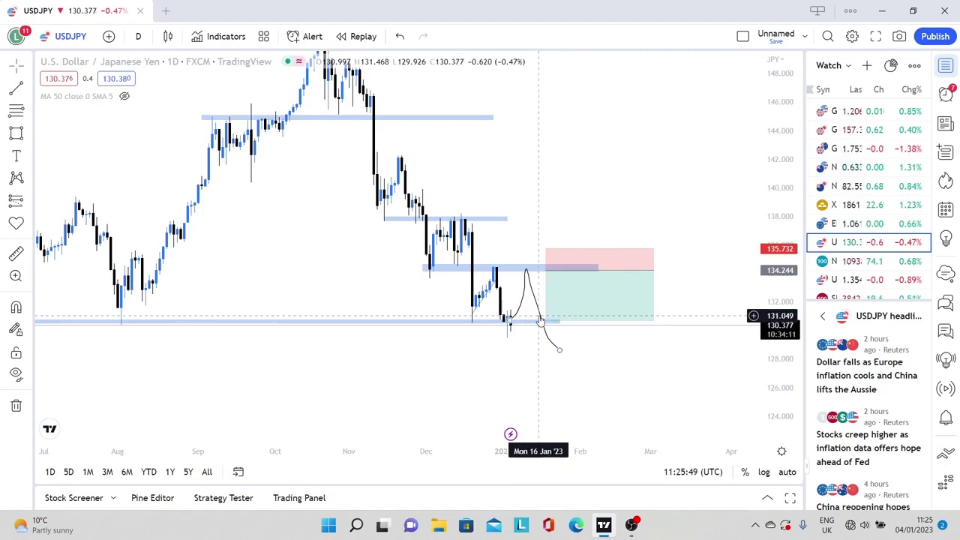
Review the daily charts of NAS100, USDCAD, SPX500 and DXY in watchlist order.
key("space")
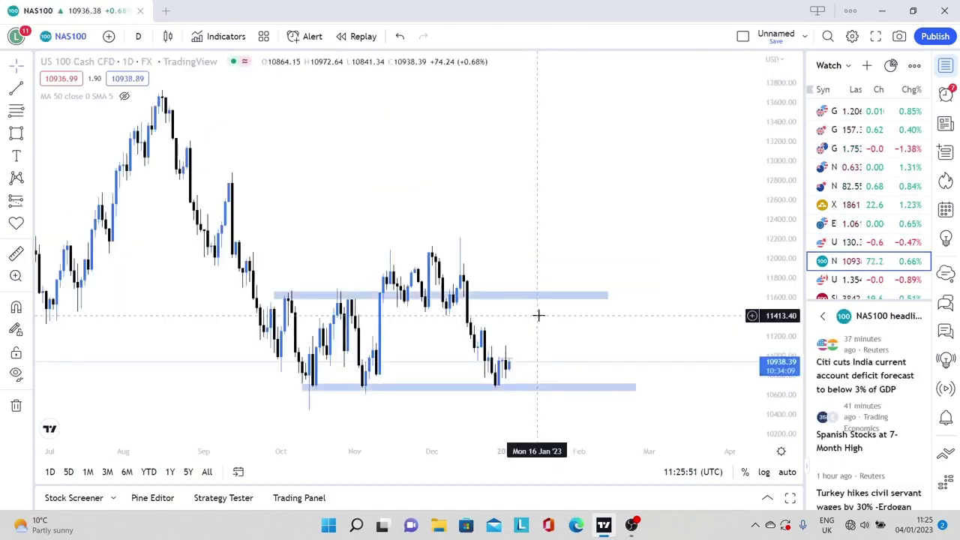
key("space")
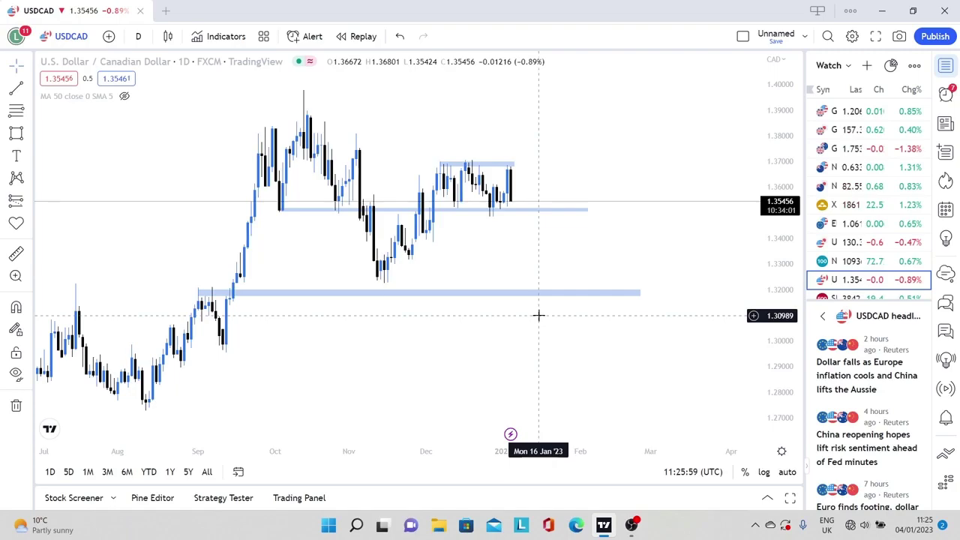
key("space")
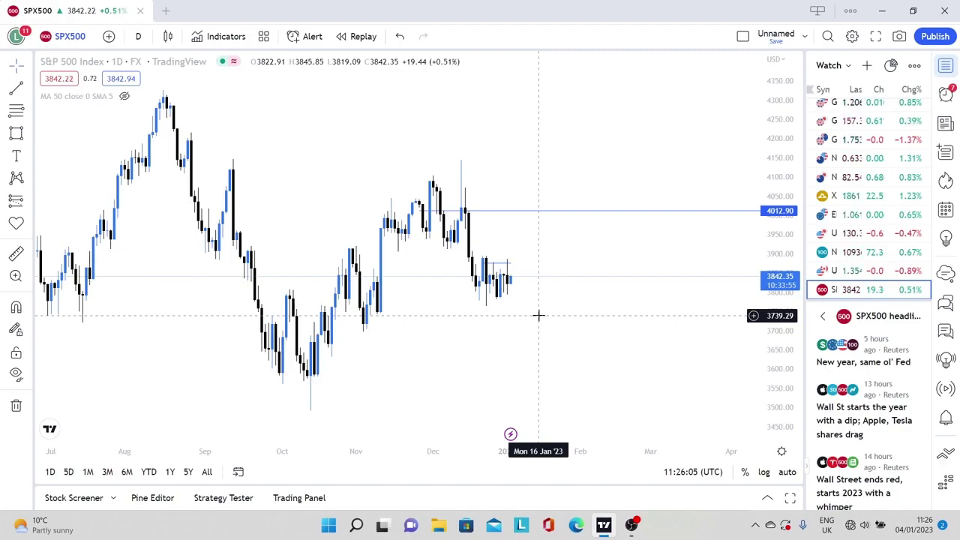
key("space")
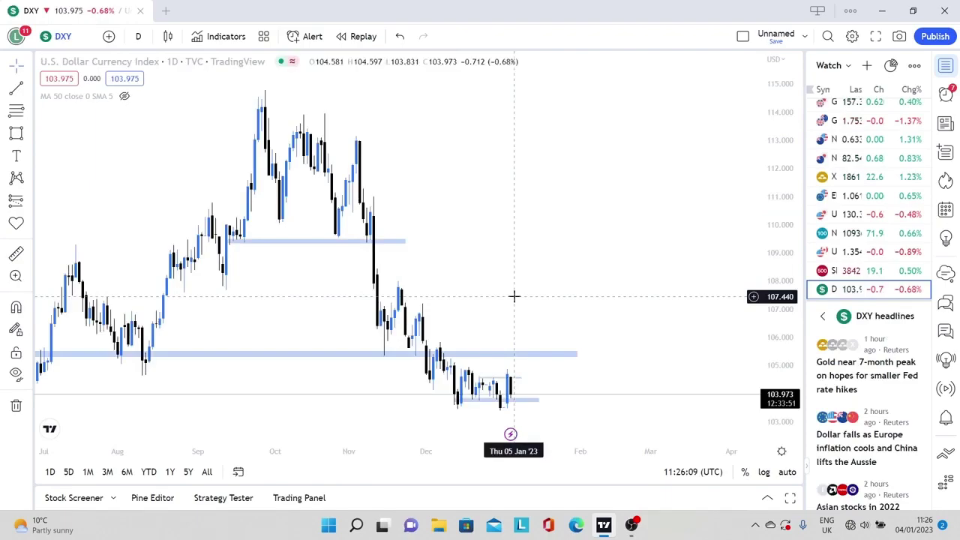